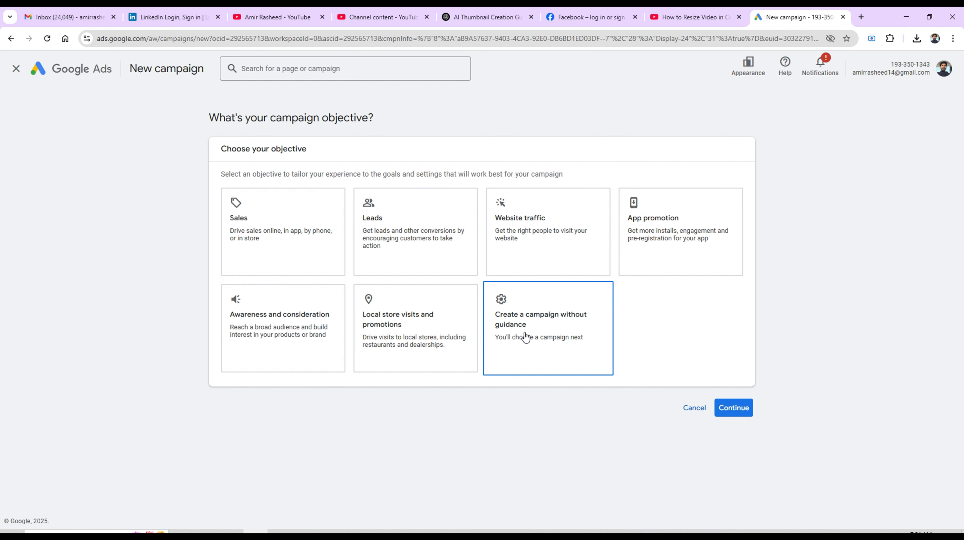
# Choose to create a campaign without guidance as the campaign objective
pyautogui.click(525, 336)
pyautogui.scroll(-5, 961, 223)
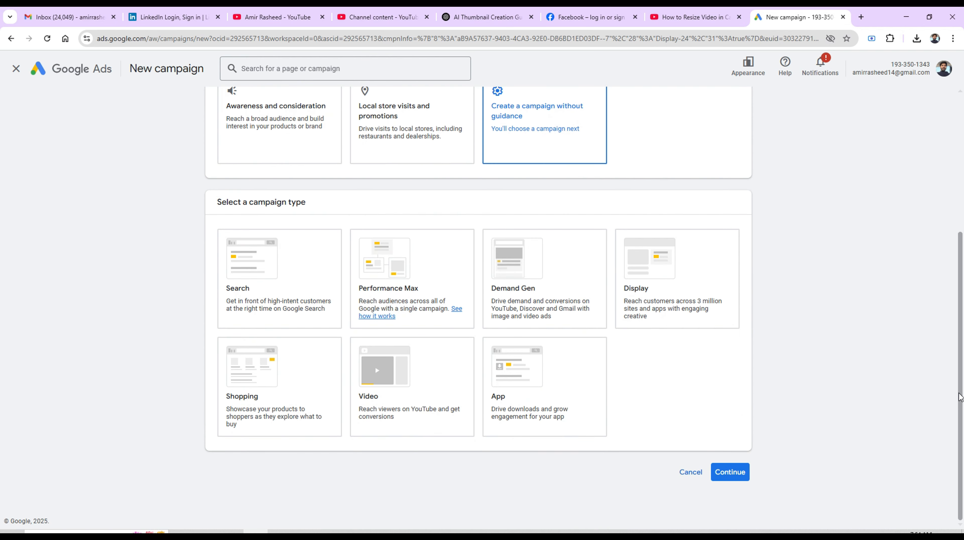
# Compare the available campaign types: Search, Performance Max, Demand Gen, Display, Shopping, Video and App
pyautogui.click(297, 279)
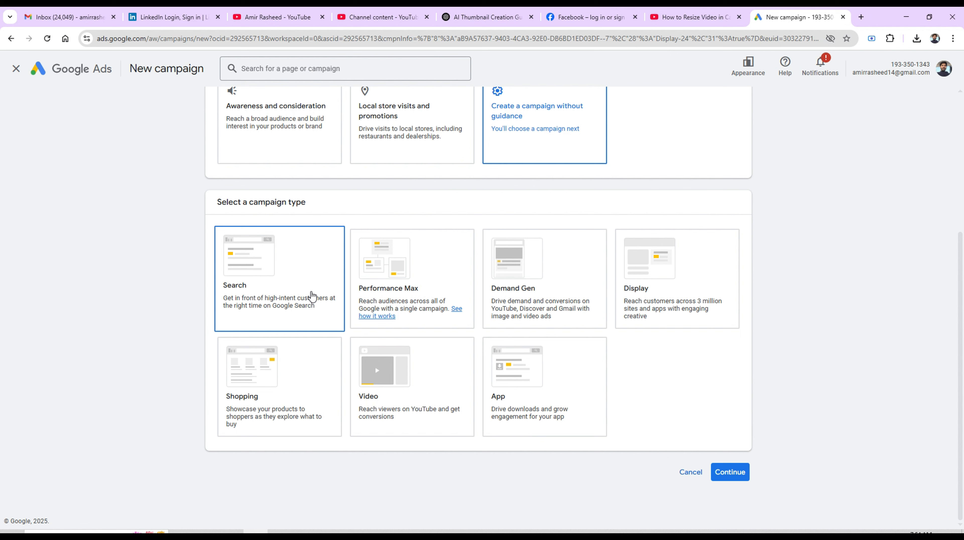
pyautogui.click(426, 275)
pyautogui.click(322, 274)
pyautogui.click(414, 275)
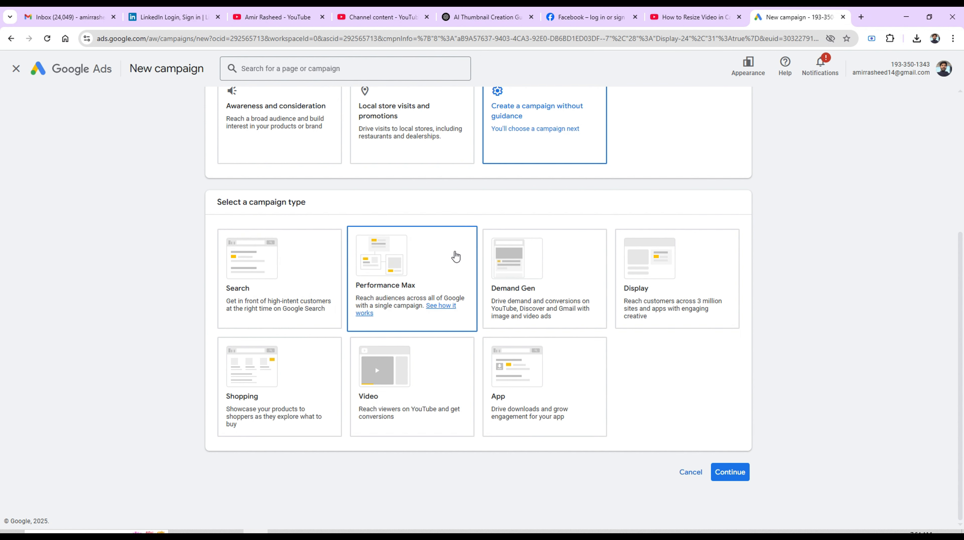
pyautogui.click(555, 271)
pyautogui.click(619, 293)
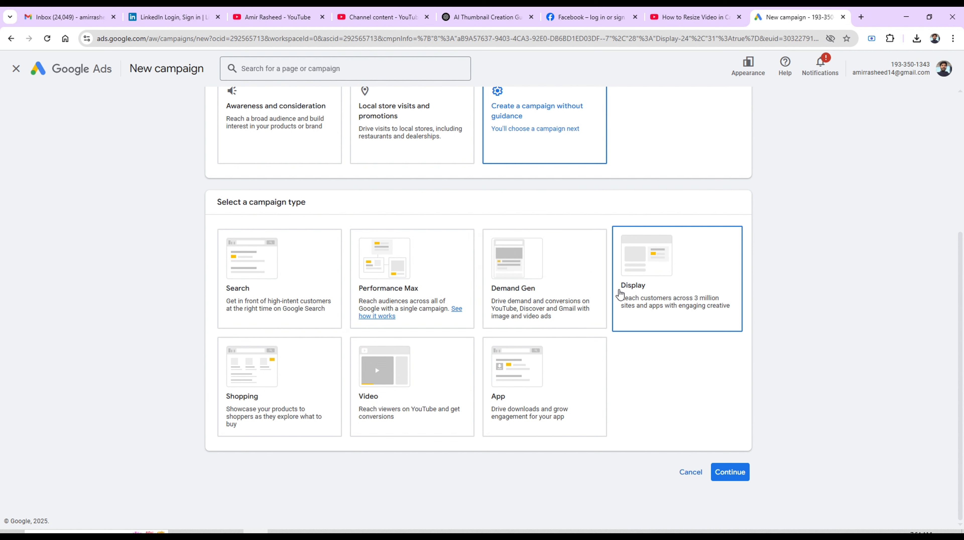
pyautogui.click(596, 308)
pyautogui.click(651, 282)
pyautogui.click(379, 407)
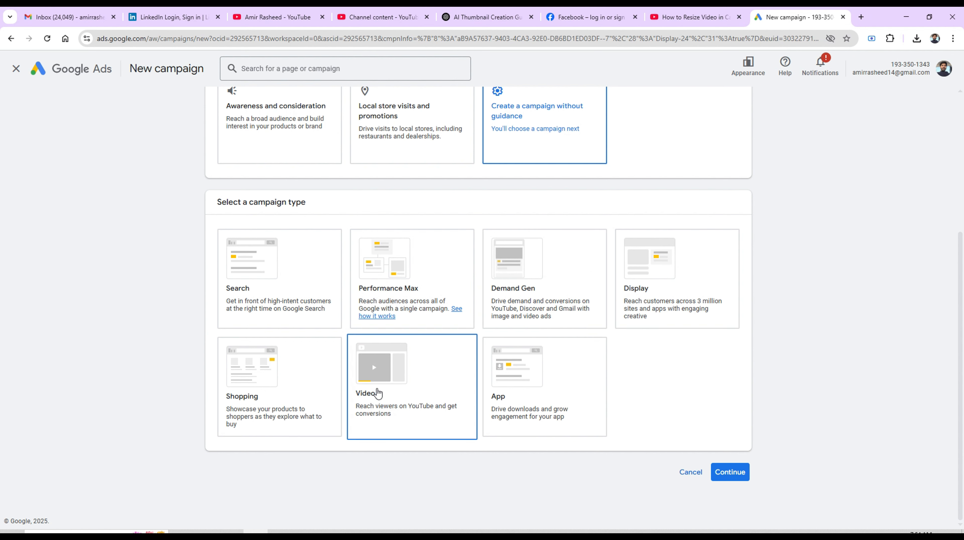
pyautogui.click(536, 369)
pyautogui.click(318, 421)
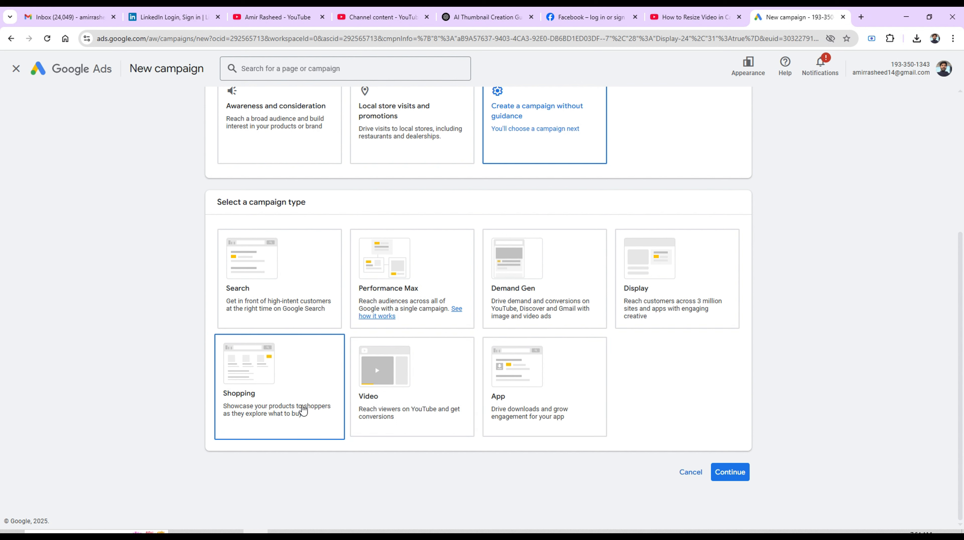
pyautogui.click(422, 272)
pyautogui.click(287, 251)
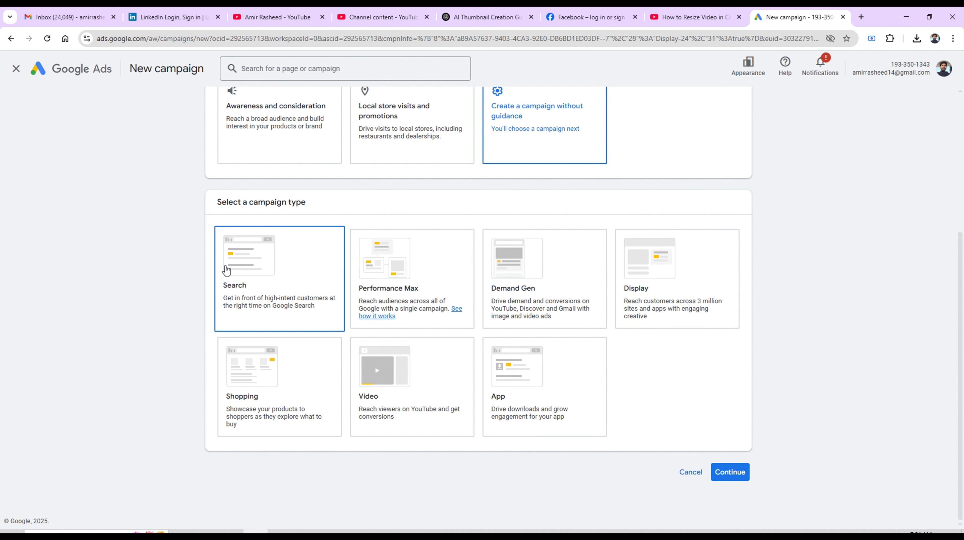
pyautogui.click(665, 308)
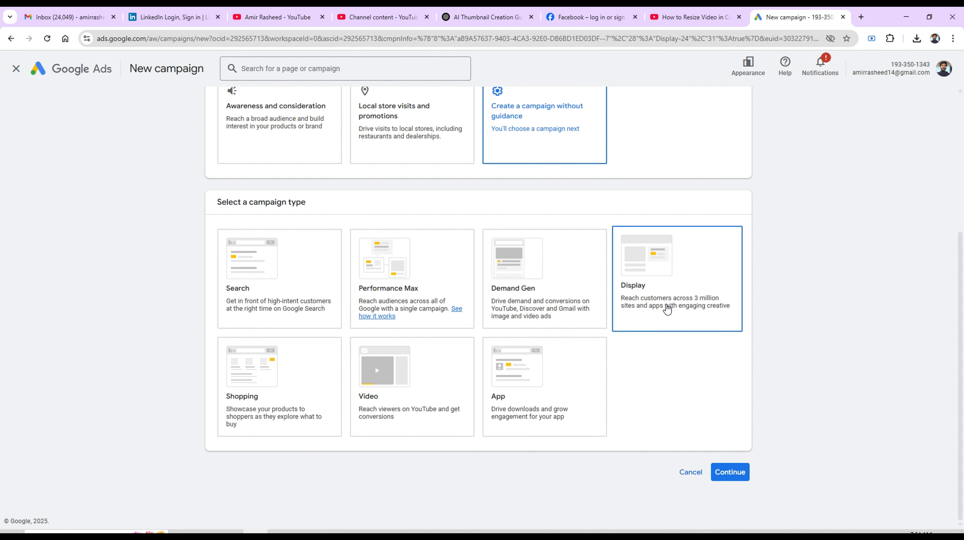
pyautogui.click(391, 399)
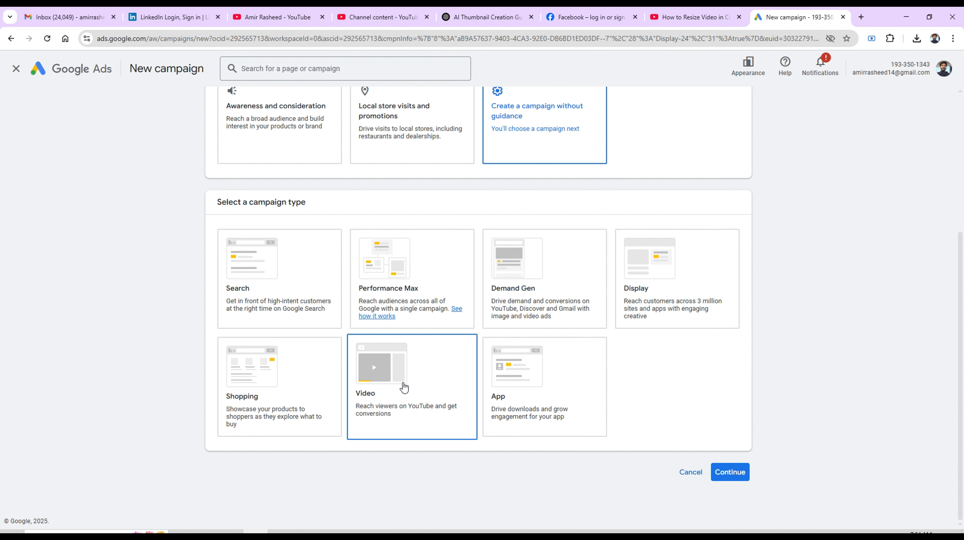
pyautogui.click(395, 263)
pyautogui.click(277, 275)
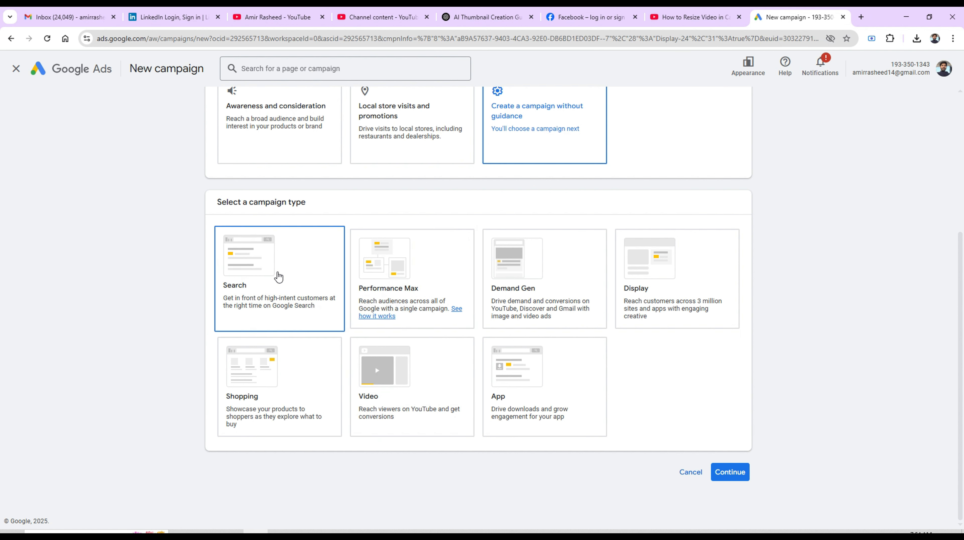
pyautogui.click(445, 305)
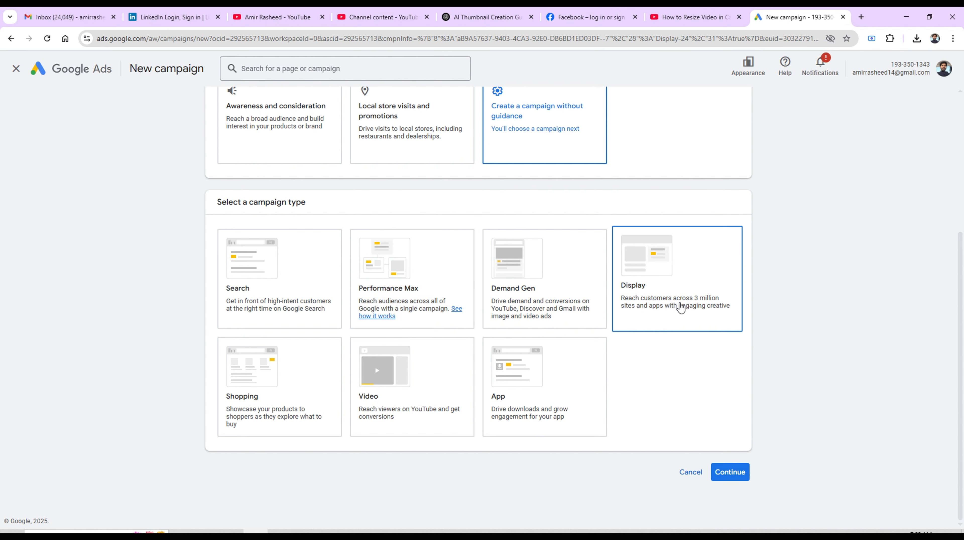
# Select Display as the campaign type and continue with the account-default conversion goals
pyautogui.click(677, 305)
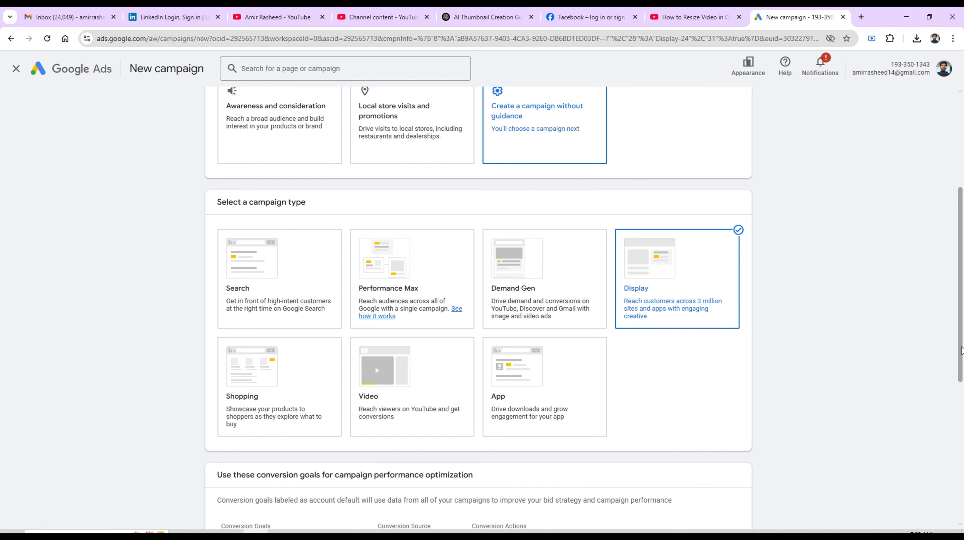
pyautogui.moveTo(960, 346); pyautogui.dragTo(959, 507)
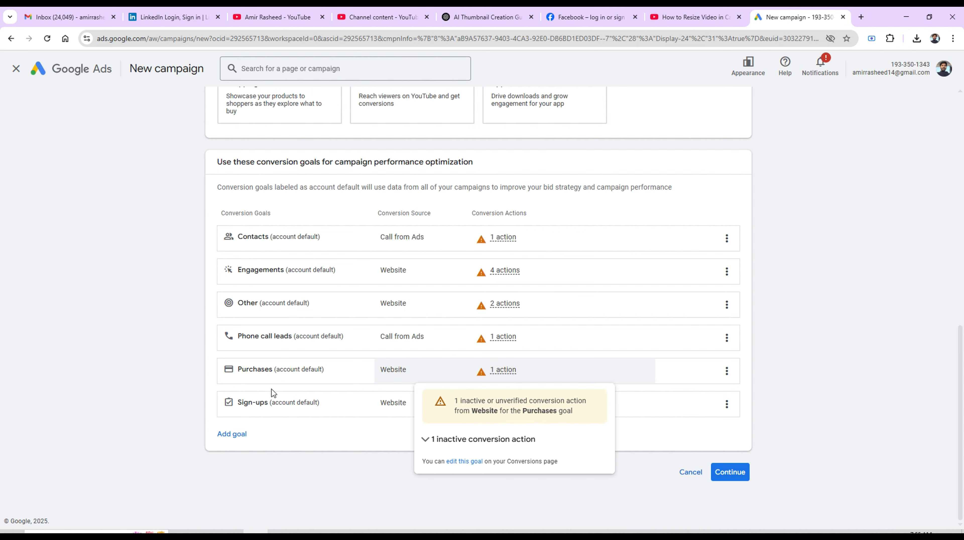
pyautogui.click(727, 473)
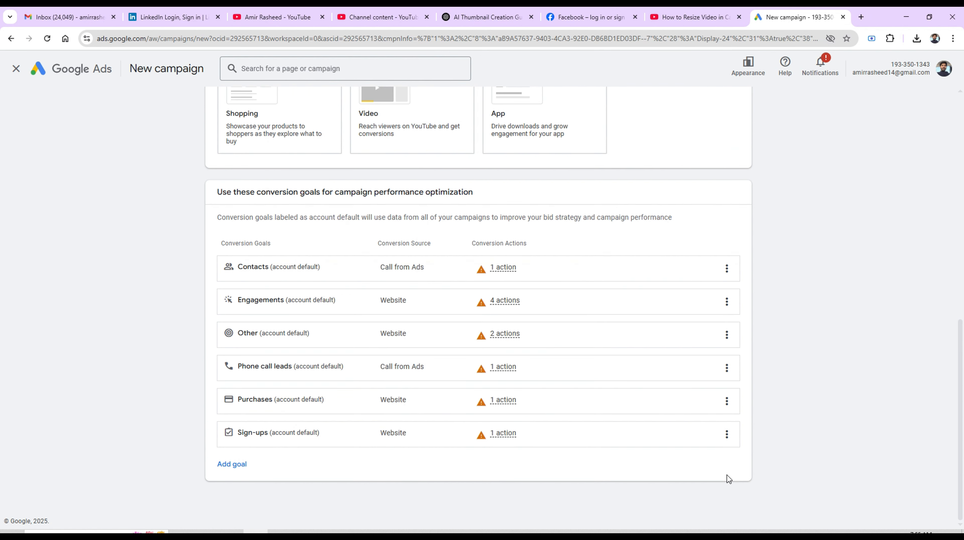
# Enter the business's website address as the page people reach after clicking the ad, and continue
pyautogui.scroll(-2, 962, 293)
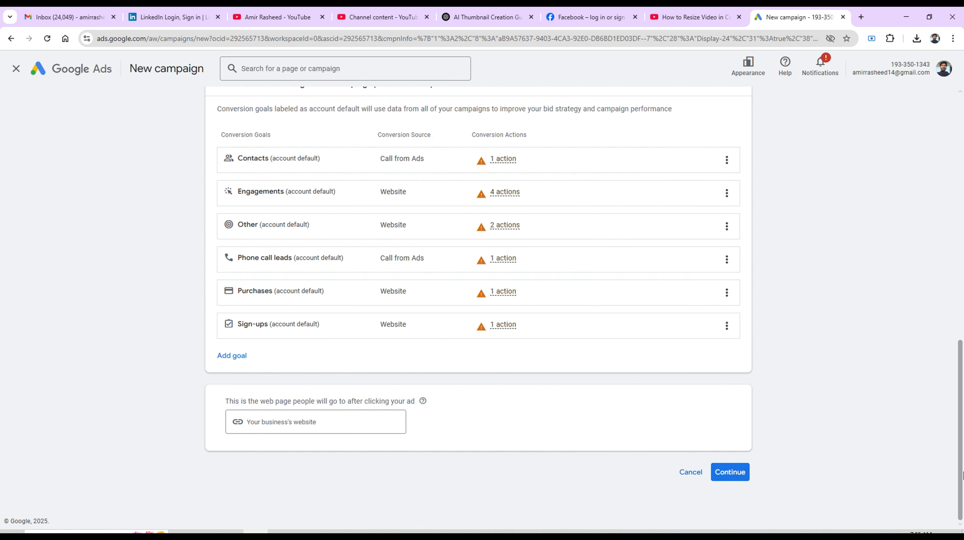
pyautogui.click(302, 422)
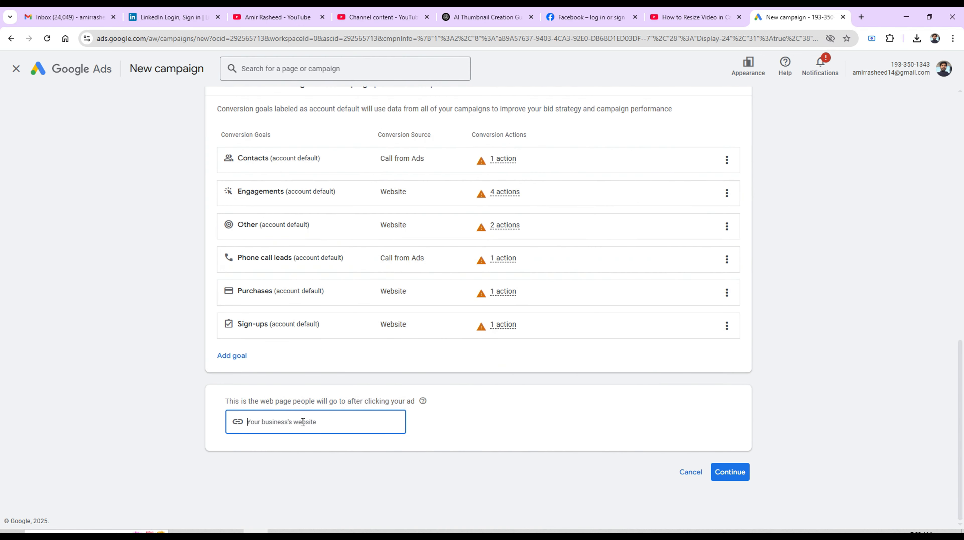
pyautogui.write('www.amirrasheed.com')
pyautogui.click(717, 475)
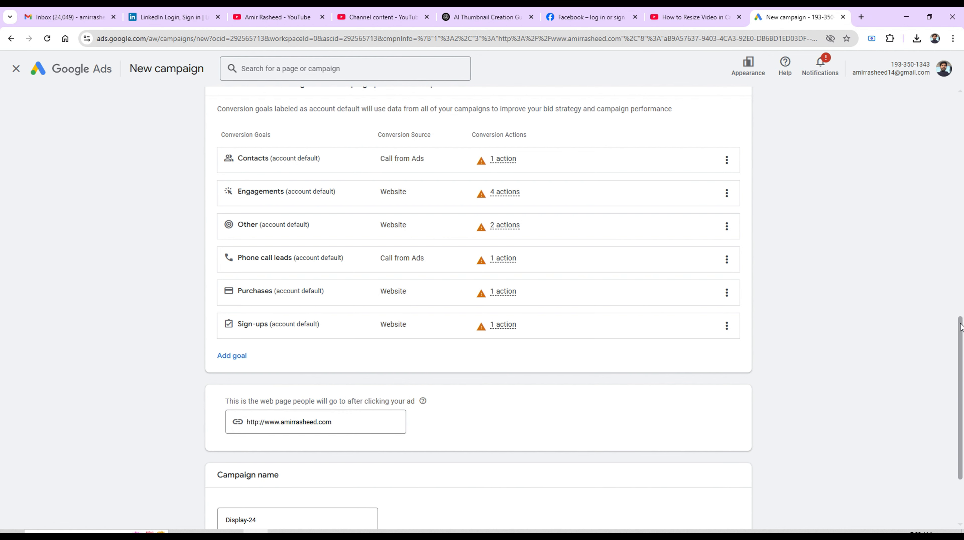
# Replace the default campaign name with "awareness 2 April 2025" and continue to the campaign settings
pyautogui.scroll(-3, 953, 421)
pyautogui.click(314, 410)
pyautogui.press('BackSpace')
pyautogui.press('BackSpace')
pyautogui.press('BackSpace')
pyautogui.press('BackSpace')
pyautogui.press('BackSpace')
pyautogui.press('BackSpace')
pyautogui.press('BackSpace')
pyautogui.press('BackSpace')
pyautogui.press('BackSpace')
pyautogui.press('BackSpace')
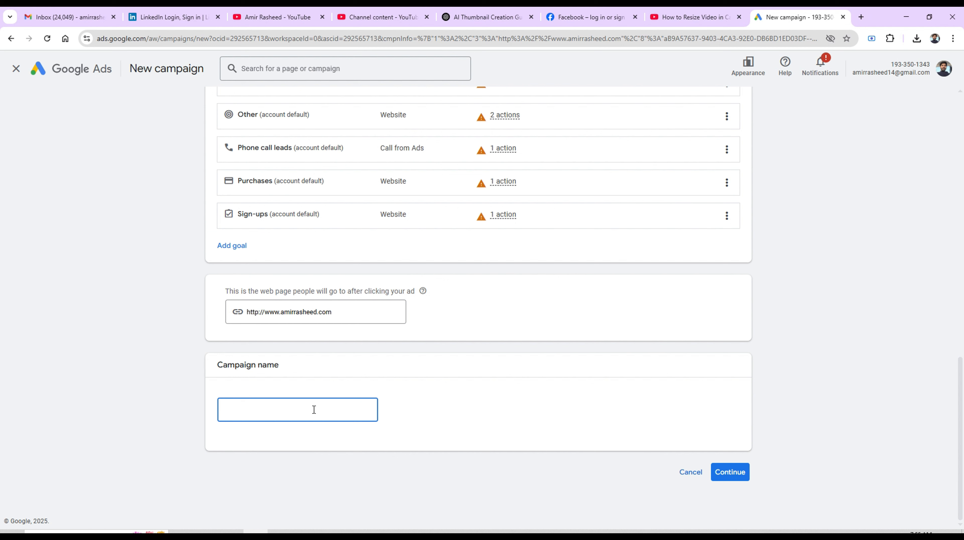
pyautogui.write('awareness  2 April 2025')
pyautogui.click(727, 474)
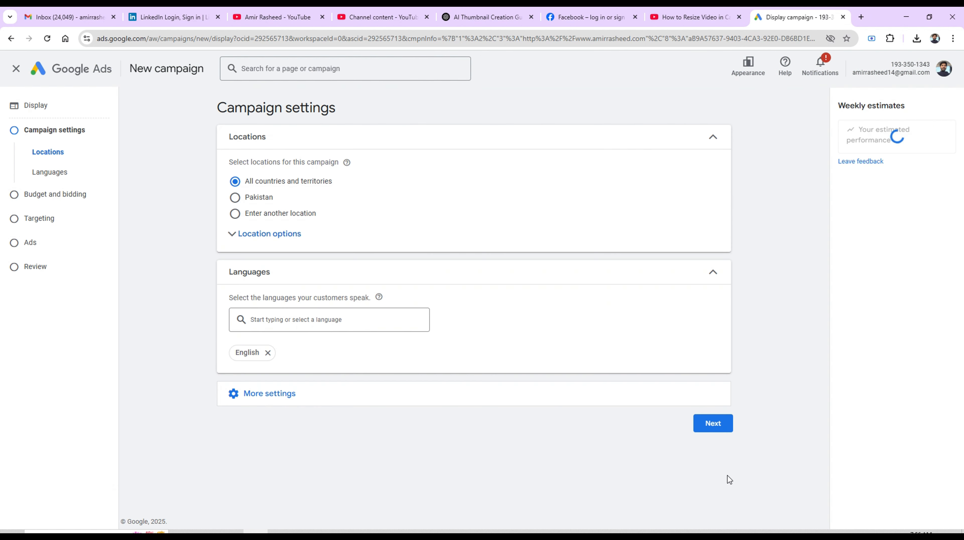
# Set the campaign's target location to another location and include the city of Lahore, Punjab, Pakistan
pyautogui.click(236, 198)
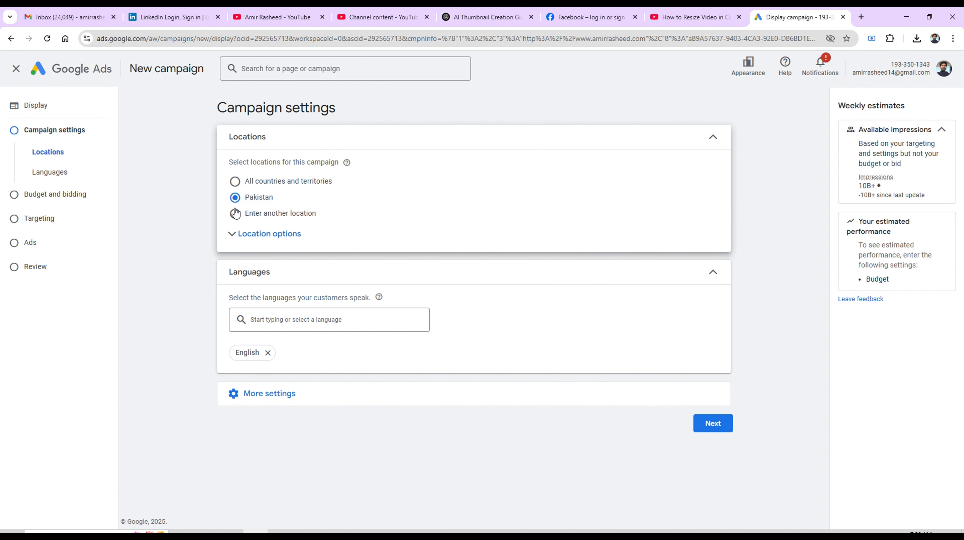
pyautogui.click(236, 214)
pyautogui.click(276, 246)
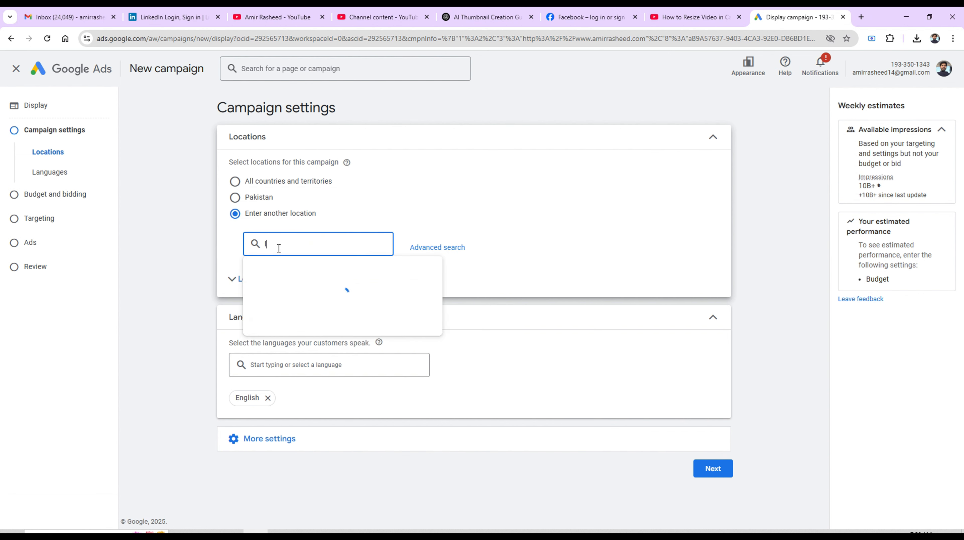
pyautogui.write('lahore')
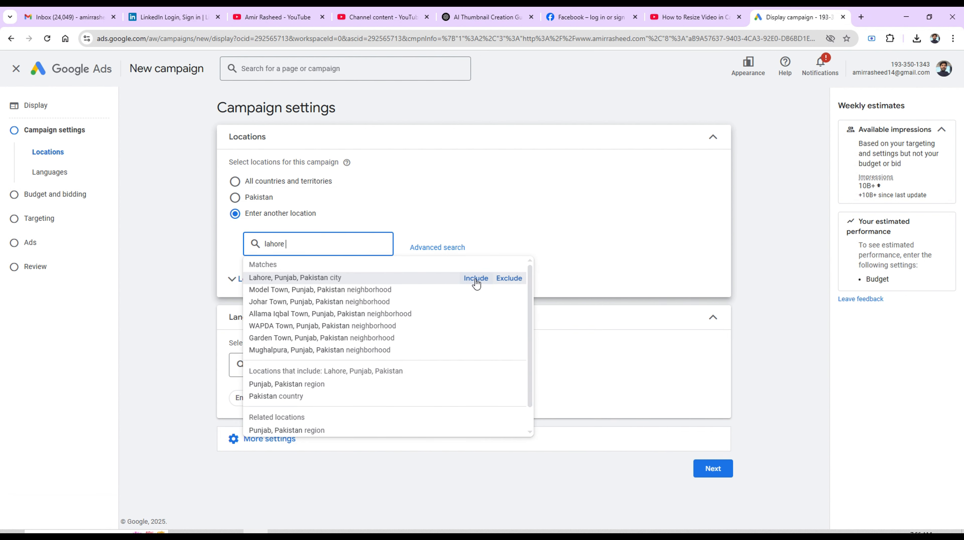
pyautogui.click(476, 278)
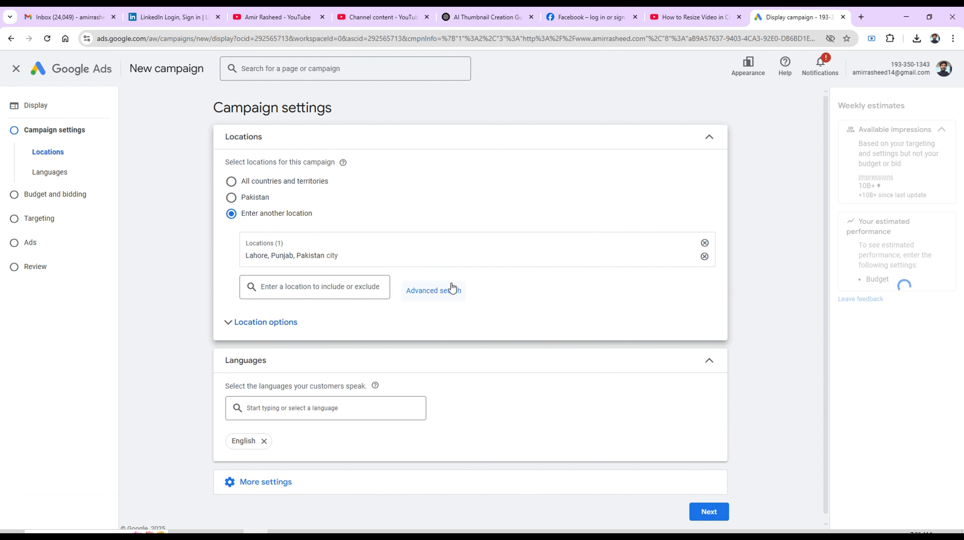
# Add a radius target of 8 mi around F-8 Markaz, Islamabad through the advanced location search and save it
pyautogui.click(428, 291)
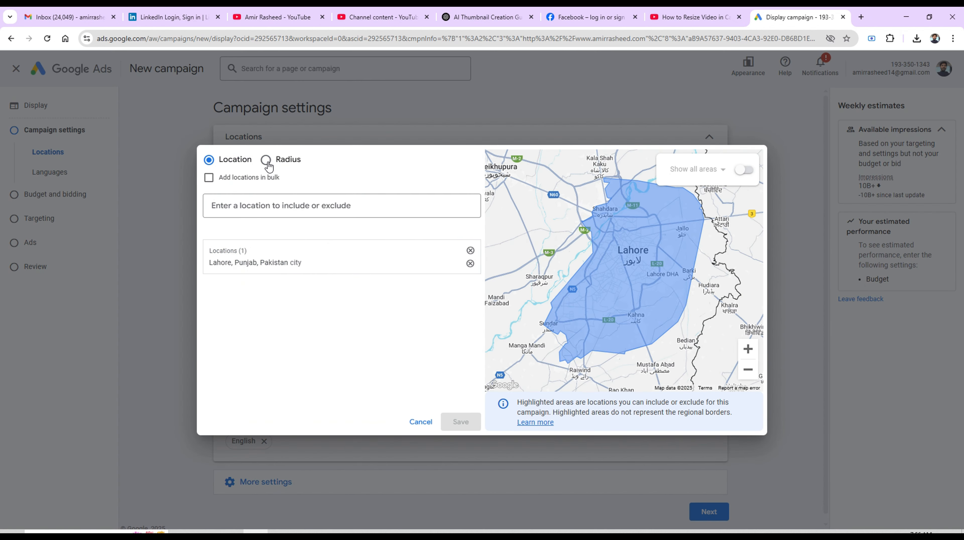
pyautogui.click(265, 159)
pyautogui.click(432, 205)
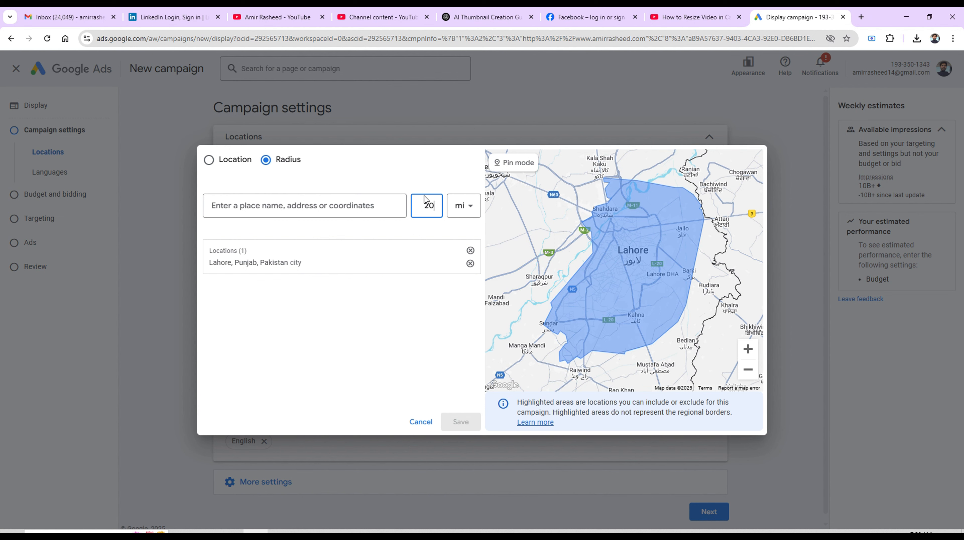
pyautogui.press('BackSpace')
pyautogui.press('BackSpace')
pyautogui.write('8')
pyautogui.click(314, 209)
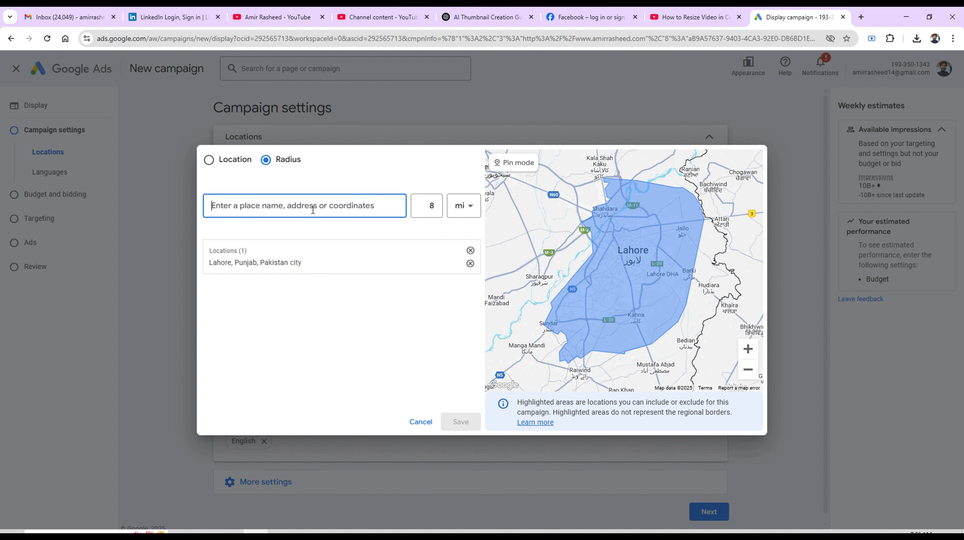
pyautogui.write('f8')
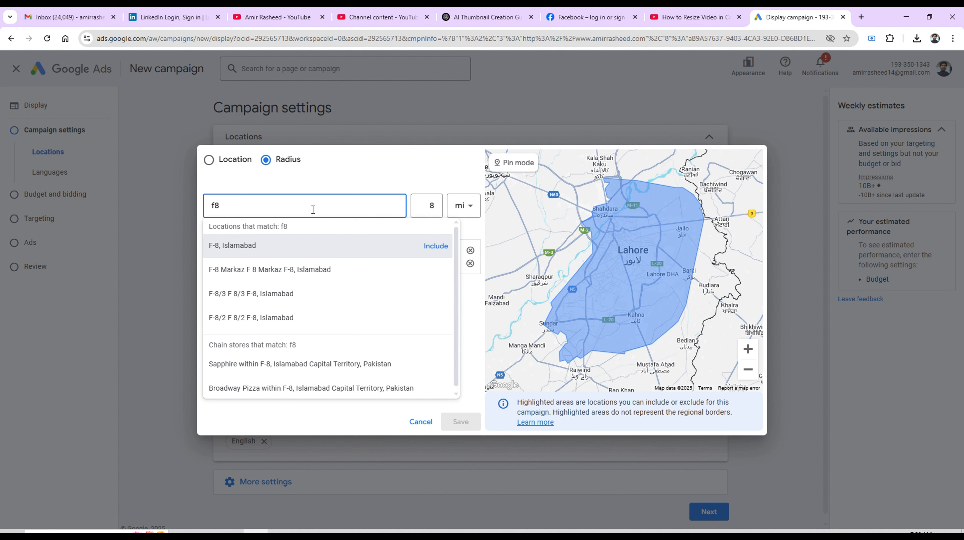
pyautogui.write('mar')
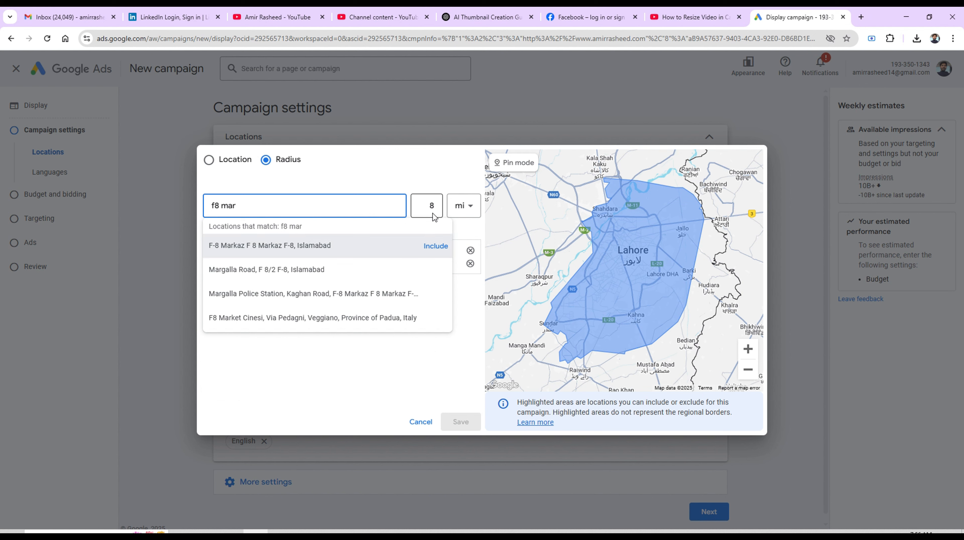
pyautogui.click(430, 248)
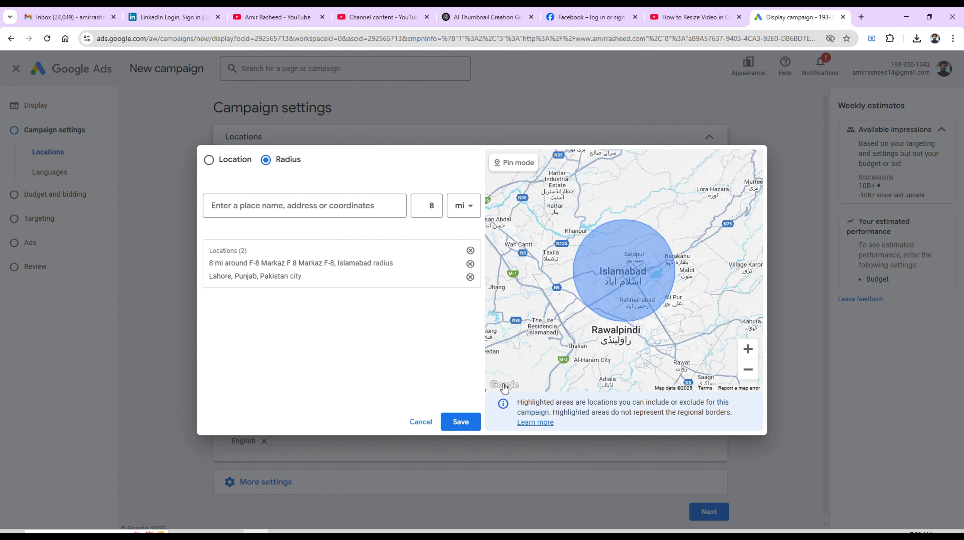
pyautogui.click(464, 423)
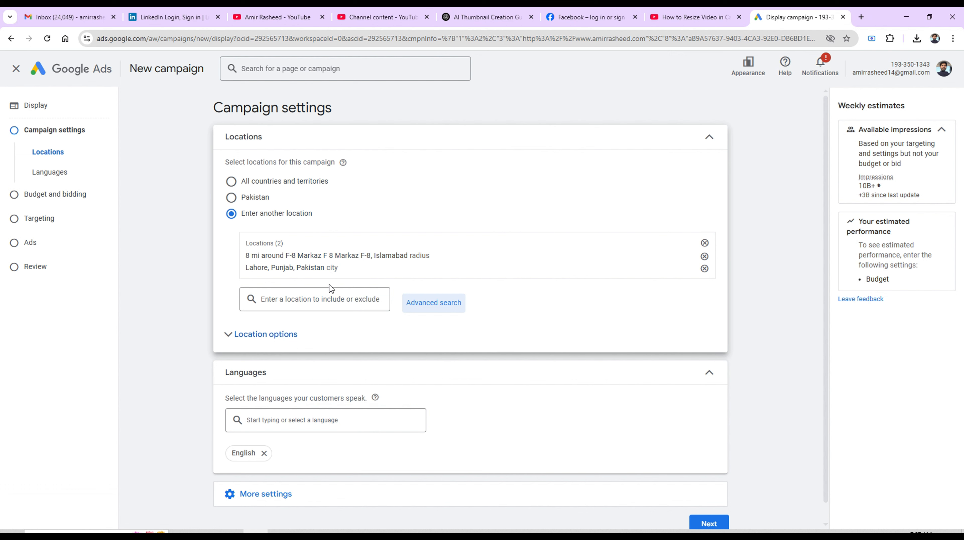
# Set the location option to Presence: People in or regularly in your included locations
pyautogui.click(261, 337)
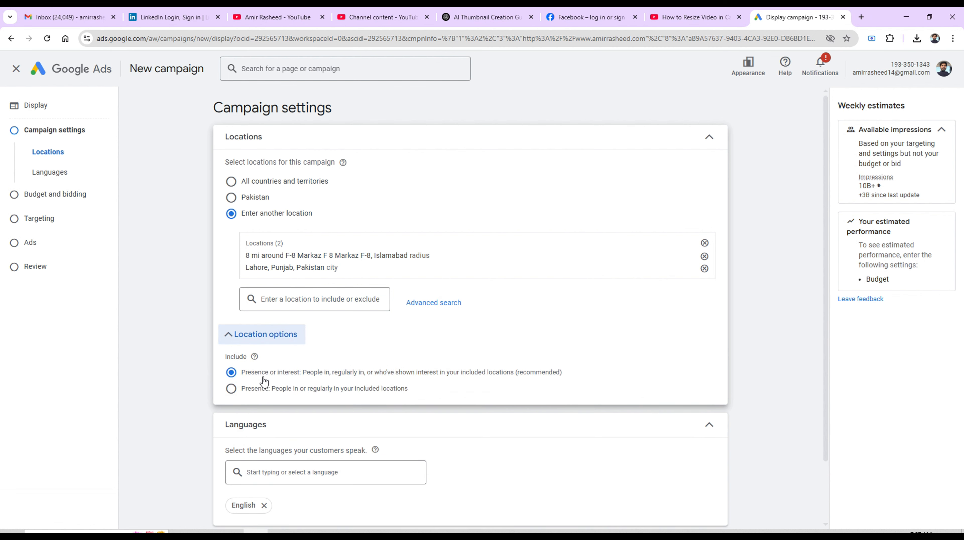
pyautogui.click(268, 395)
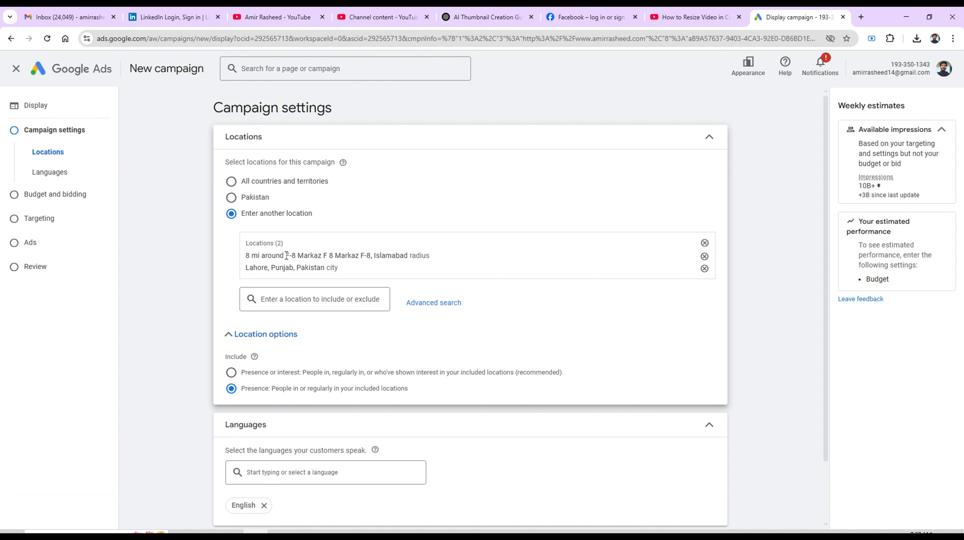
pyautogui.click(252, 376)
pyautogui.click(262, 393)
# Expand the campaign's additional settings below the languages section
pyautogui.moveTo(828, 345); pyautogui.dragTo(831, 454)
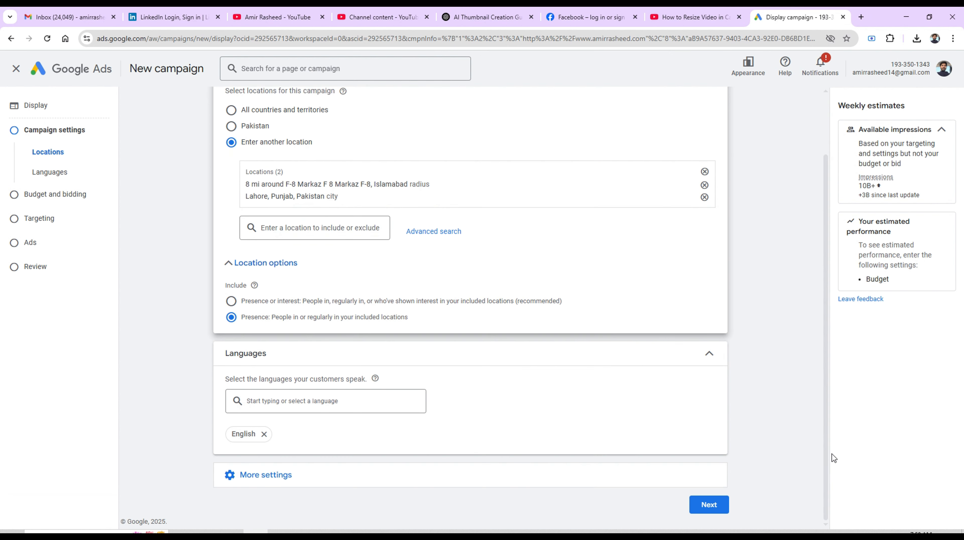
pyautogui.click(288, 477)
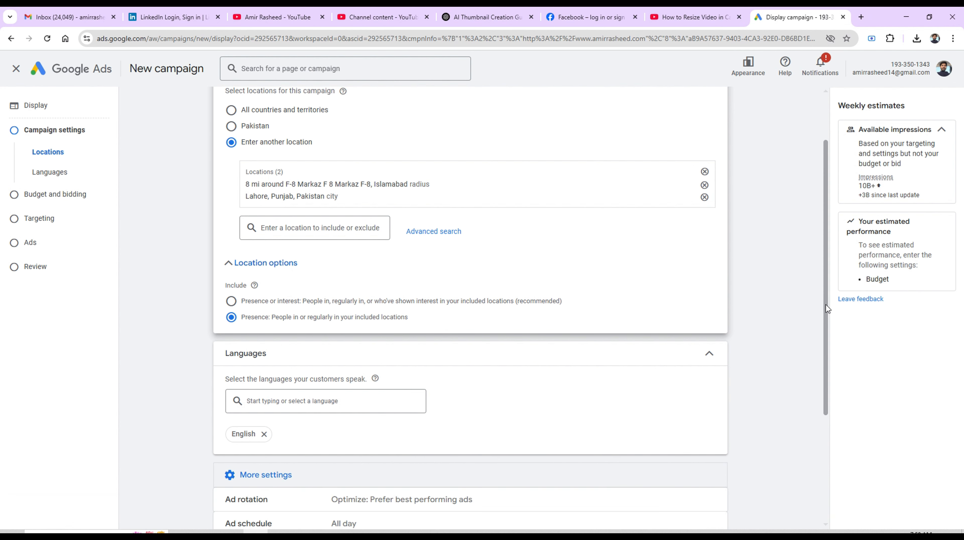
pyautogui.moveTo(825, 305); pyautogui.dragTo(837, 447)
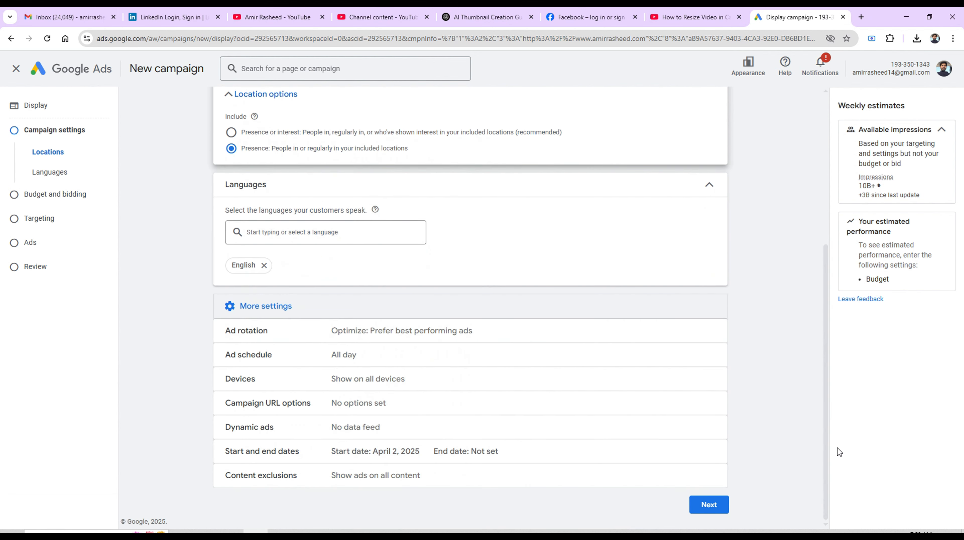
# Open the campaign's ad schedule settings and set the first schedule entry's day to Mondays
pyautogui.click(325, 363)
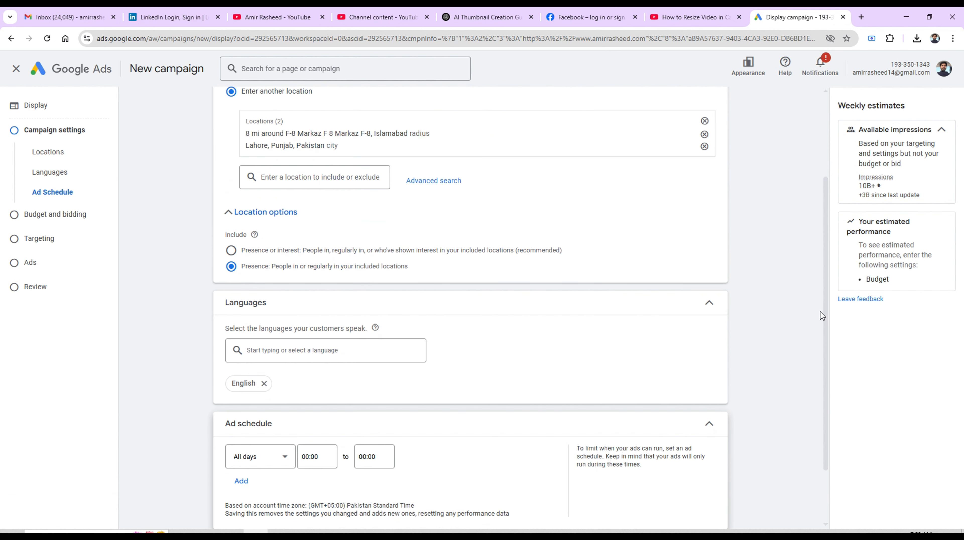
pyautogui.moveTo(821, 329); pyautogui.dragTo(822, 440)
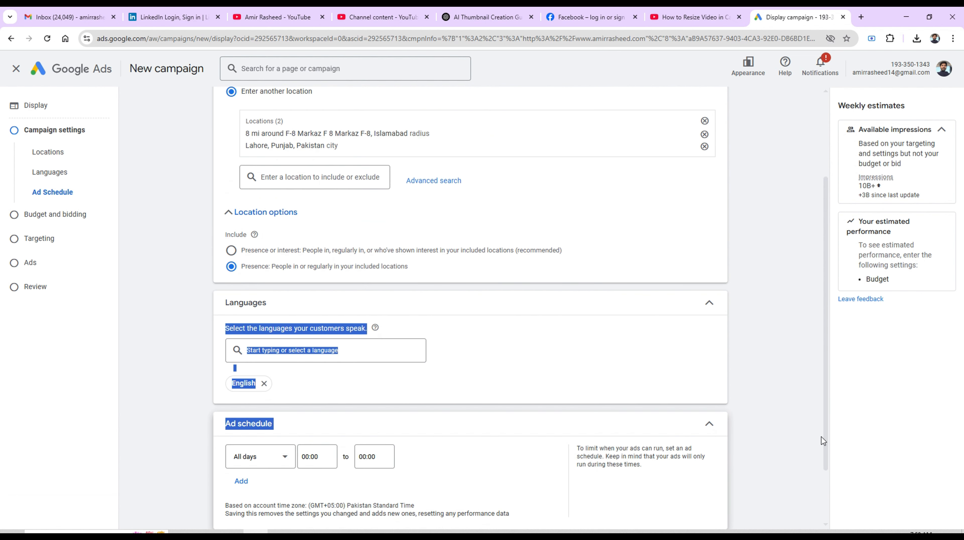
pyautogui.click(795, 417)
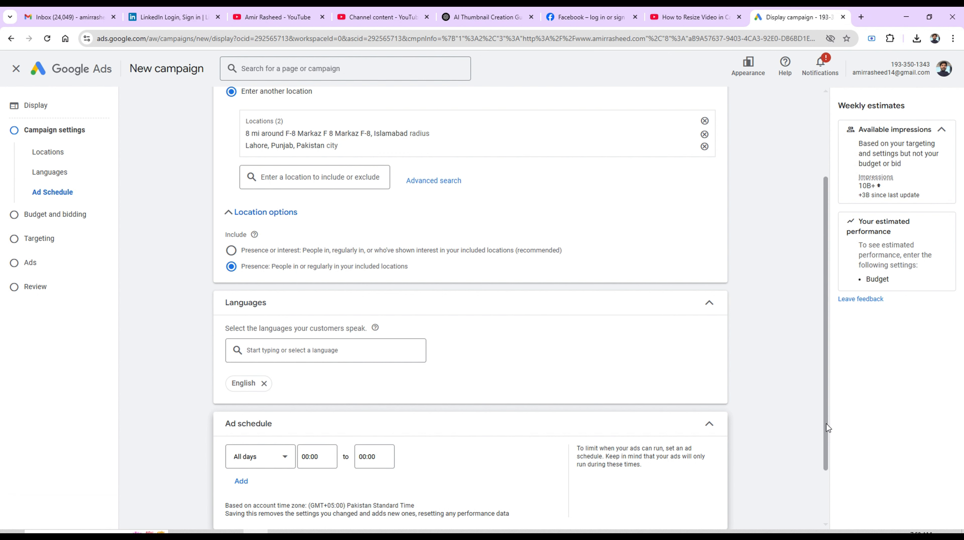
pyautogui.scroll(-3, 826, 423)
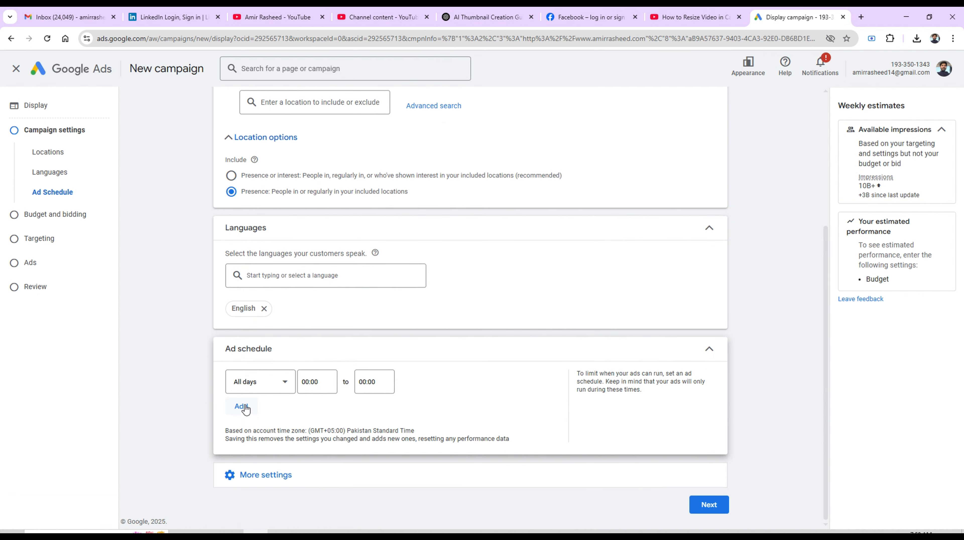
pyautogui.click(285, 390)
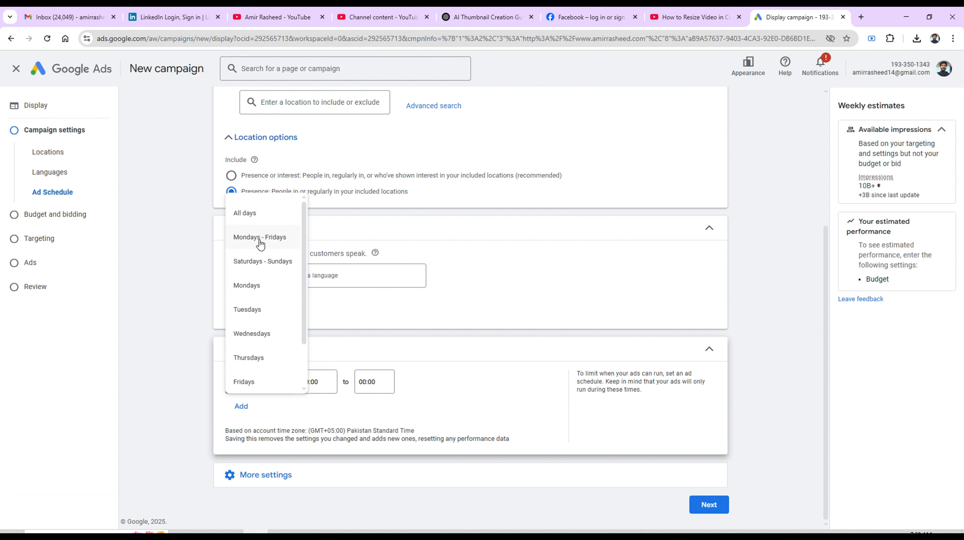
pyautogui.click(259, 287)
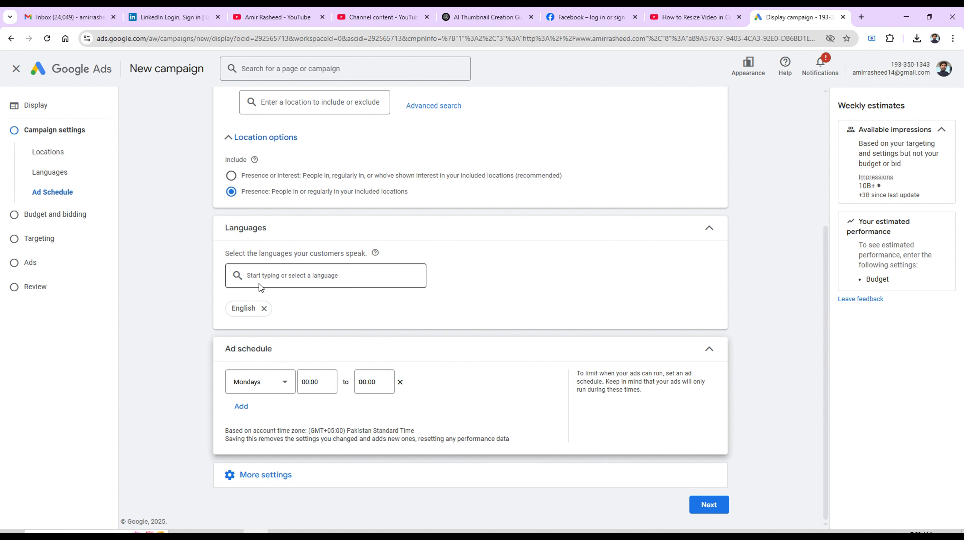
# Set the Mondays schedule entry to run from 10:00 to 23:00
pyautogui.click(324, 387)
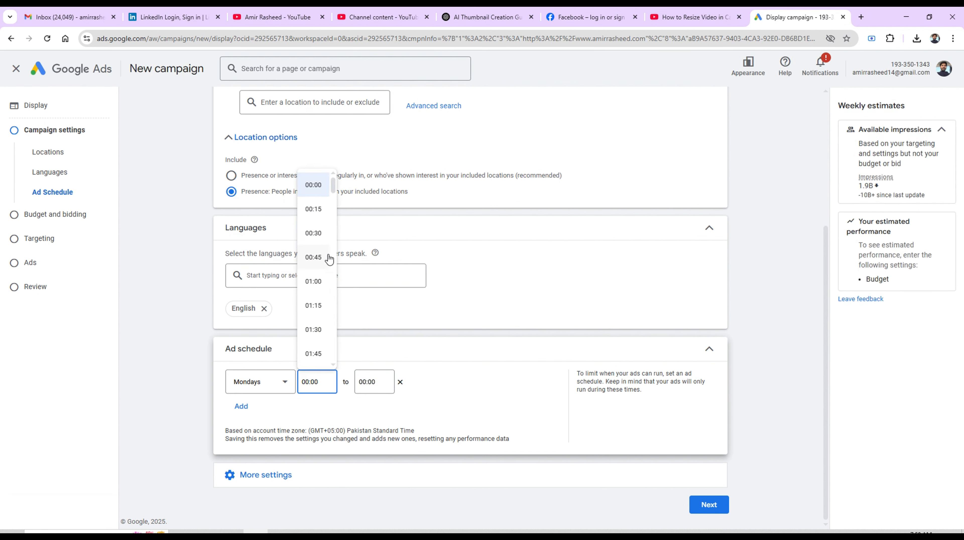
pyautogui.moveTo(333, 186); pyautogui.dragTo(344, 260)
pyautogui.click(315, 247)
pyautogui.click(371, 382)
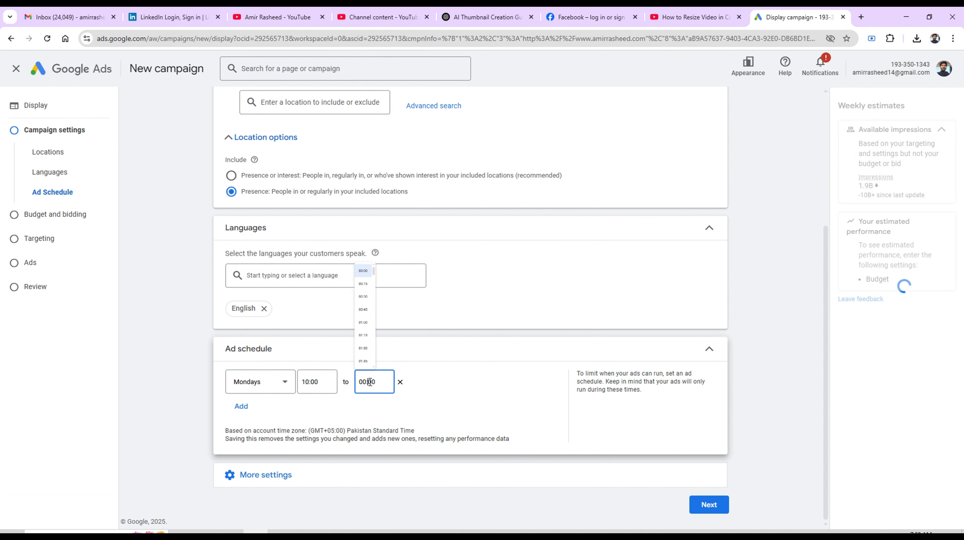
pyautogui.moveTo(389, 187); pyautogui.dragTo(393, 338)
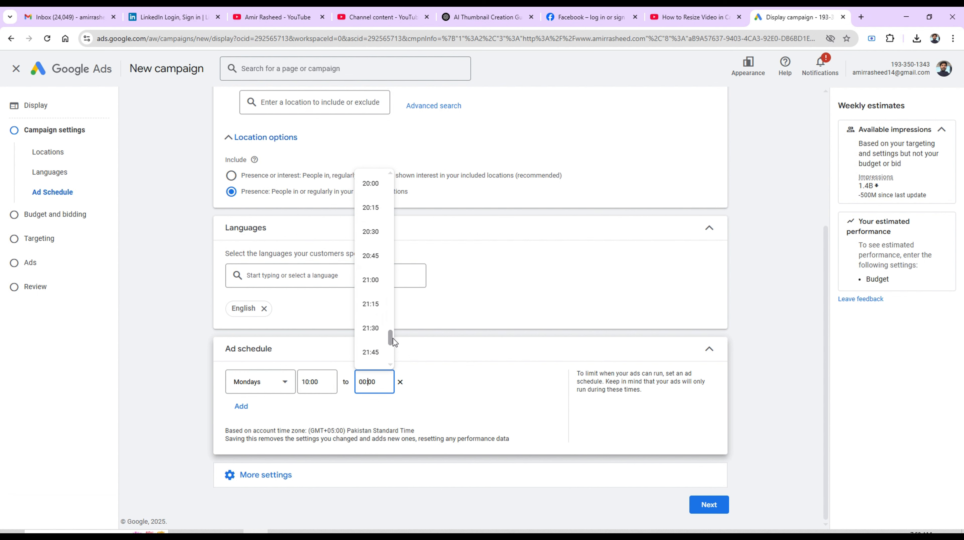
pyautogui.click(390, 356)
pyautogui.click(375, 301)
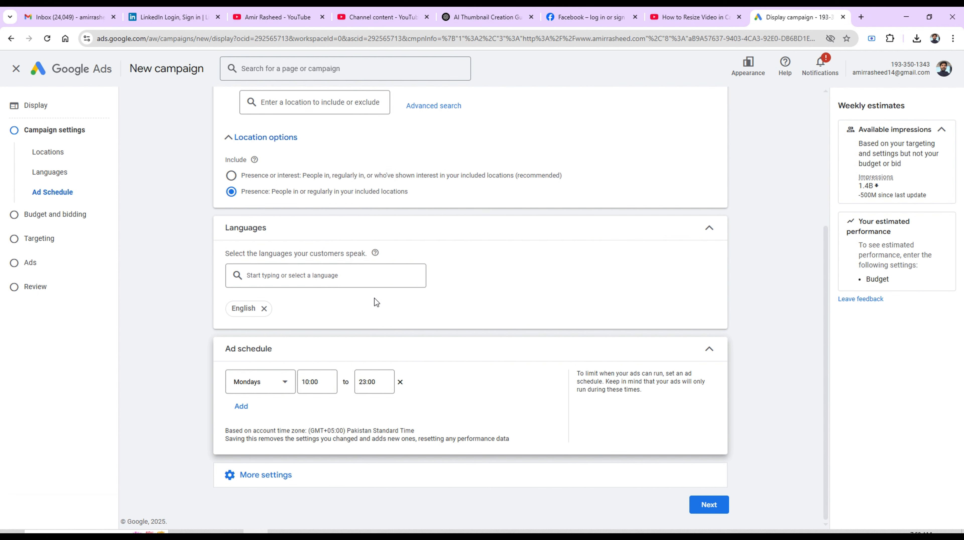
# Add a second ad schedule entry for Fridays running from 00:15 to 23:45
pyautogui.click(242, 406)
pyautogui.click(275, 417)
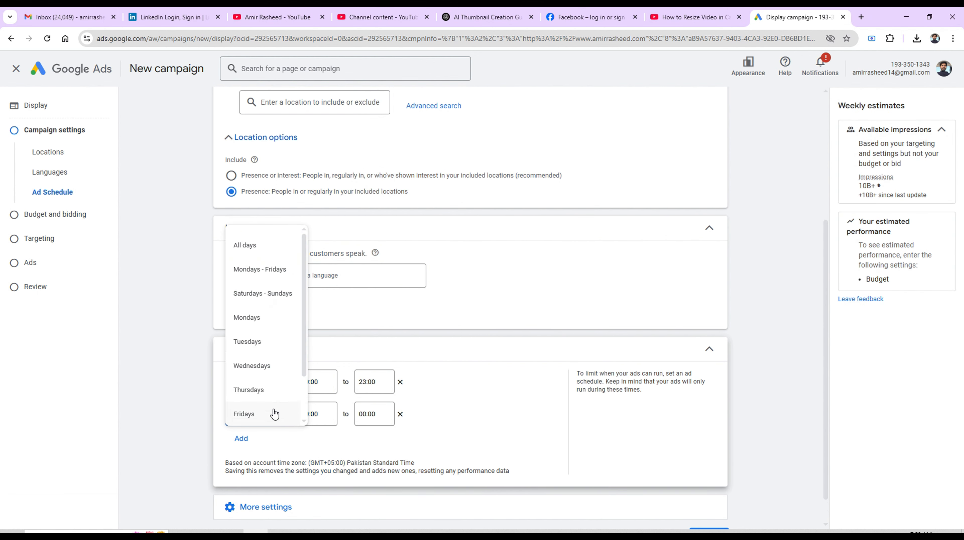
pyautogui.click(285, 412)
pyautogui.click(318, 413)
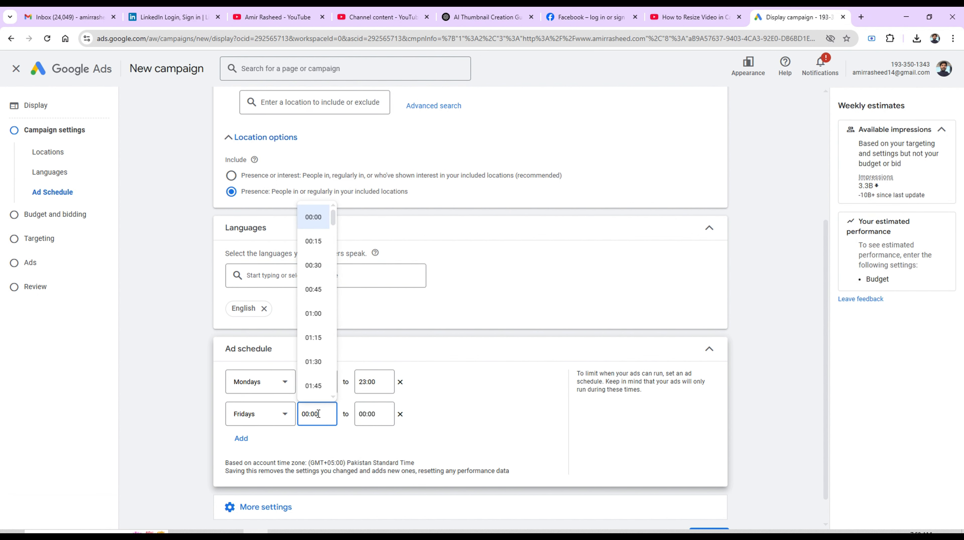
pyautogui.click(316, 244)
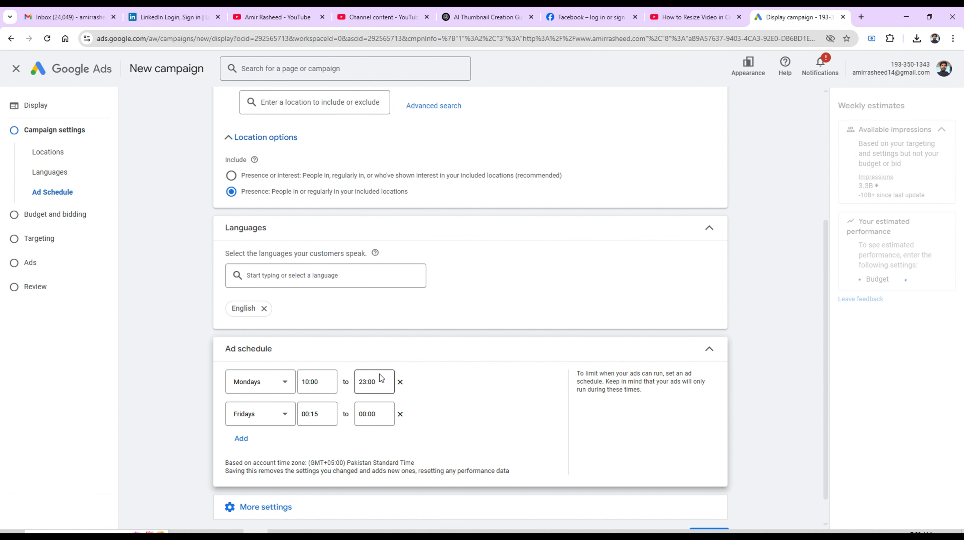
pyautogui.click(383, 411)
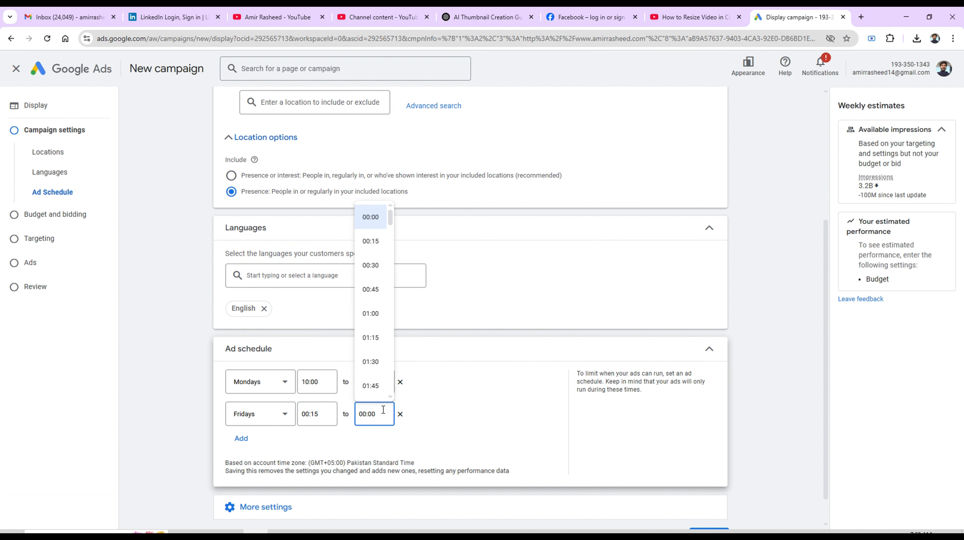
pyautogui.click(377, 246)
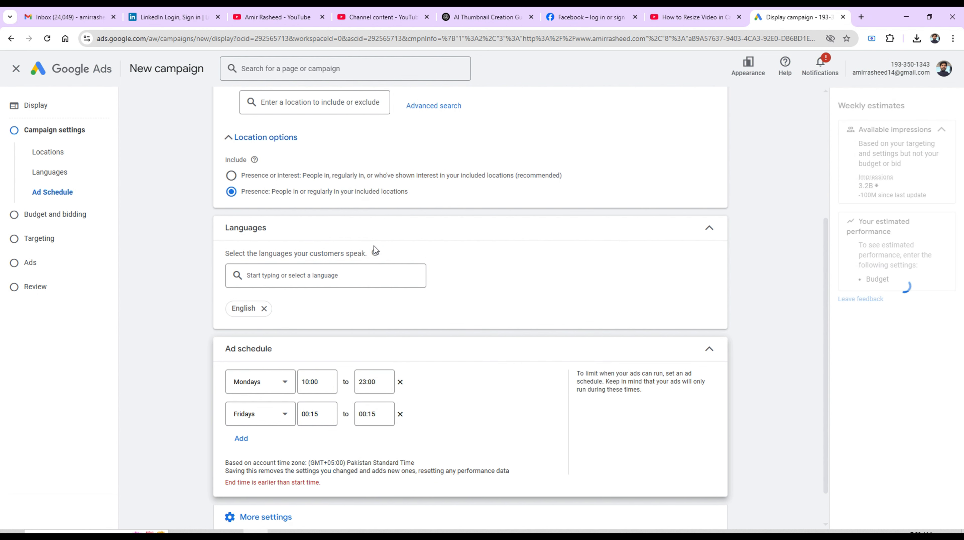
pyautogui.click(380, 409)
pyautogui.moveTo(391, 218); pyautogui.dragTo(413, 418)
pyautogui.click(368, 385)
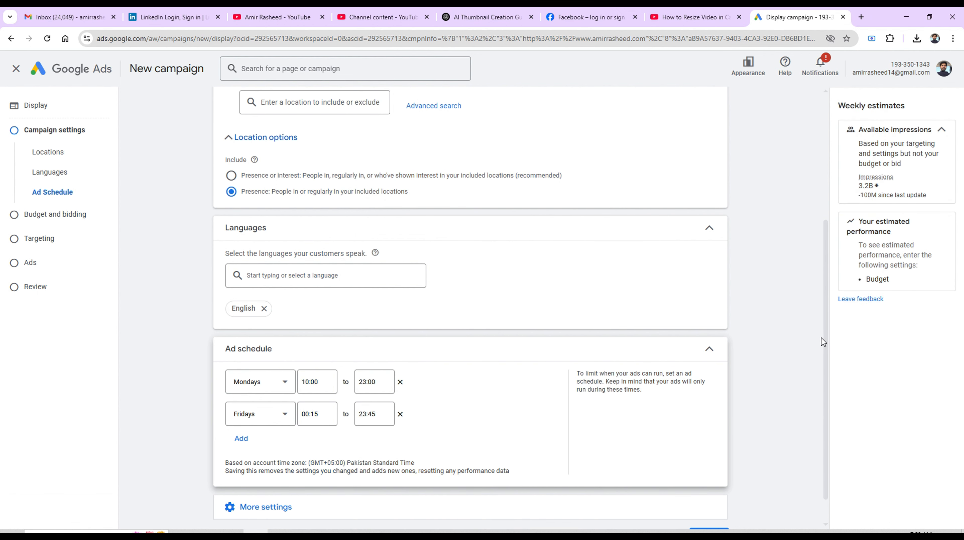
# Open the campaign's device settings and choose specific targeting for devices, keeping computers, mobile phones and tablets included
pyautogui.scroll(-2, 824, 344)
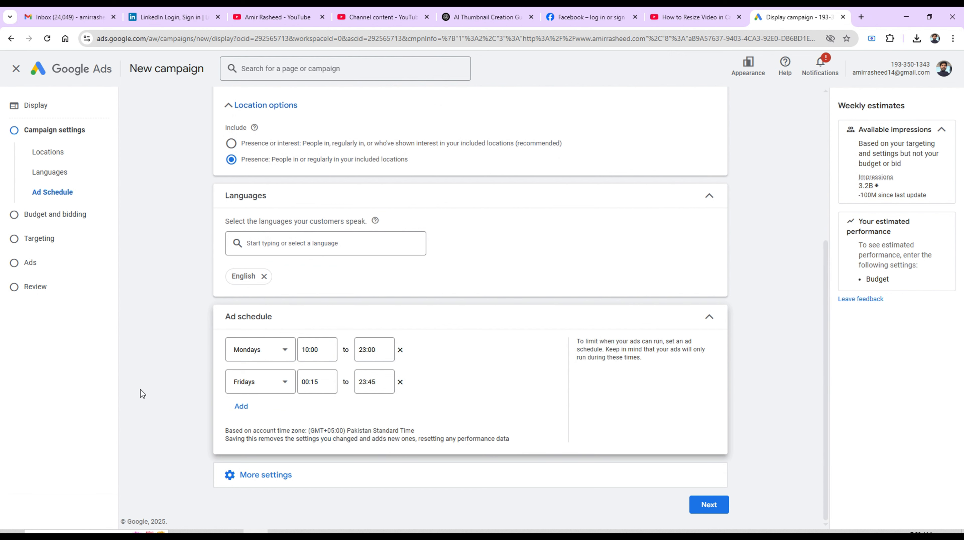
pyautogui.click(273, 477)
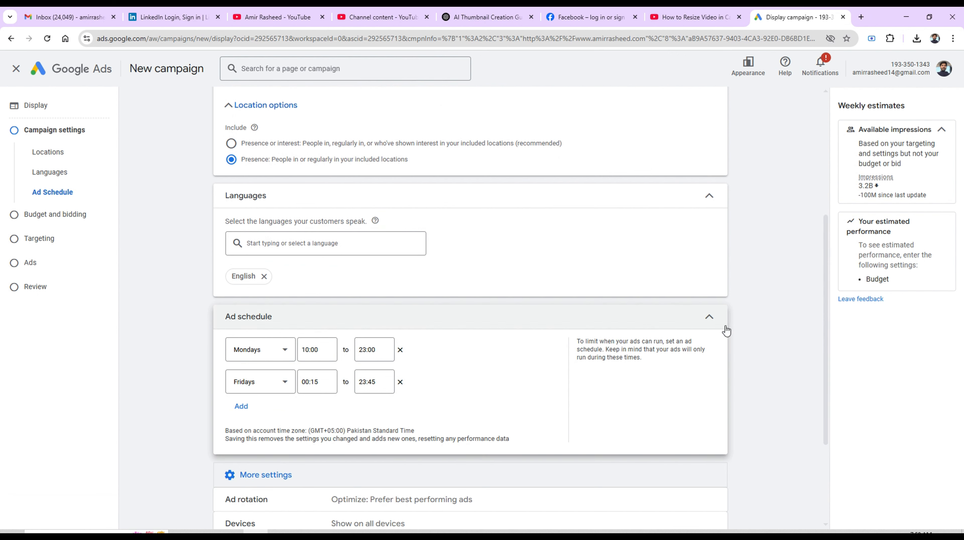
pyautogui.scroll(-4, 827, 336)
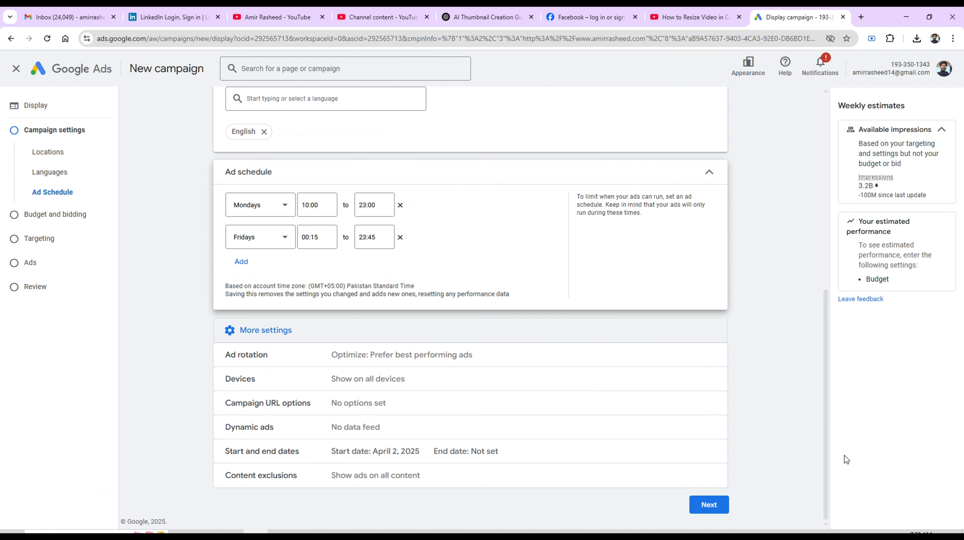
pyautogui.click(470, 380)
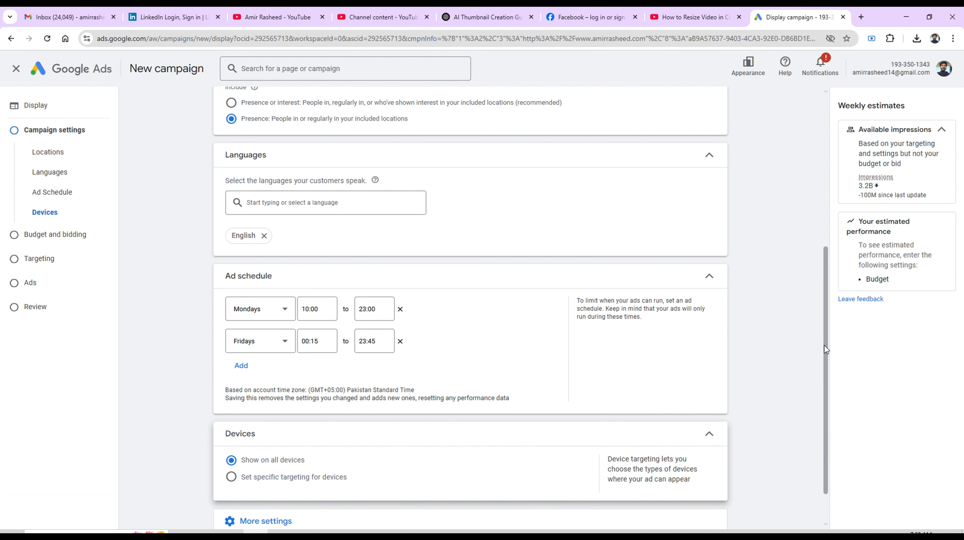
pyautogui.scroll(-2, 823, 345)
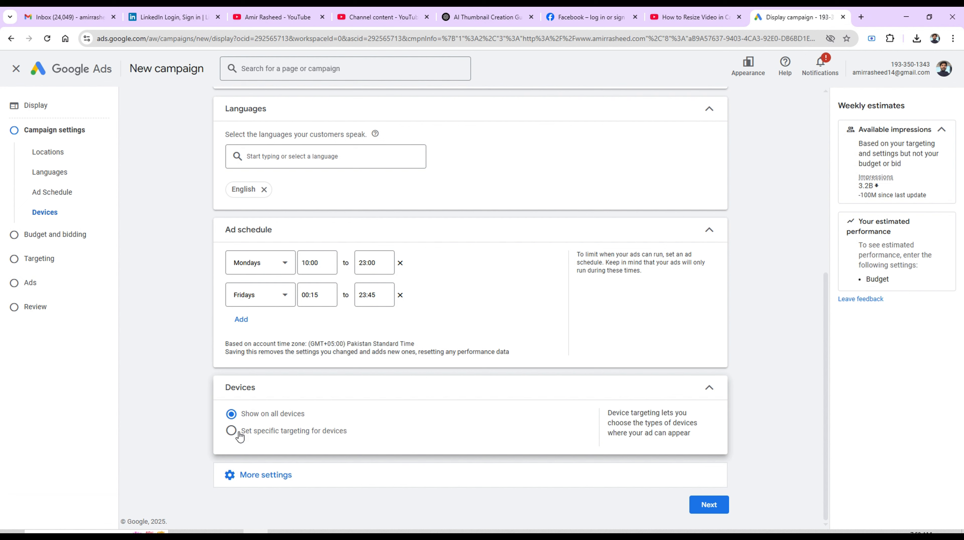
pyautogui.click(231, 430)
pyautogui.scroll(-1, 827, 363)
pyautogui.moveTo(828, 370); pyautogui.dragTo(828, 441)
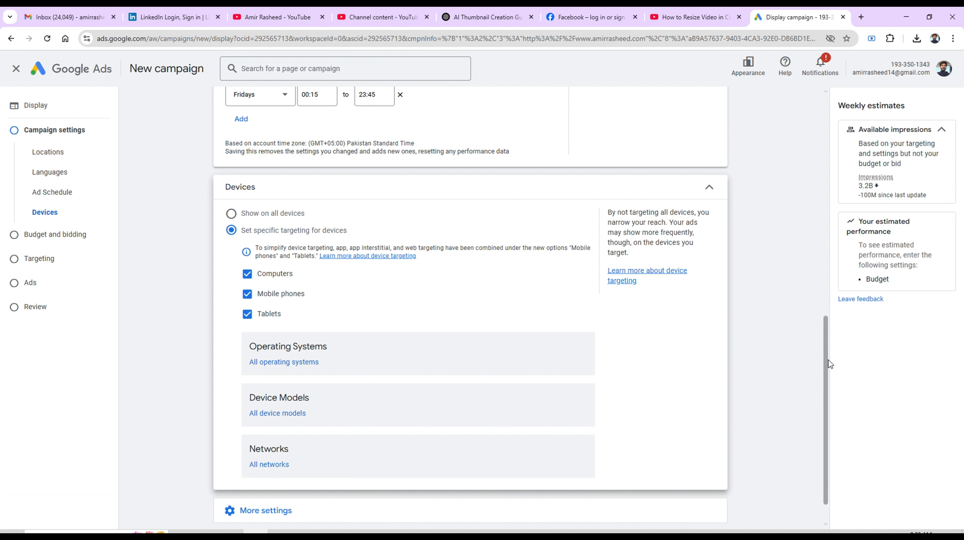
pyautogui.moveTo(827, 360); pyautogui.dragTo(834, 410)
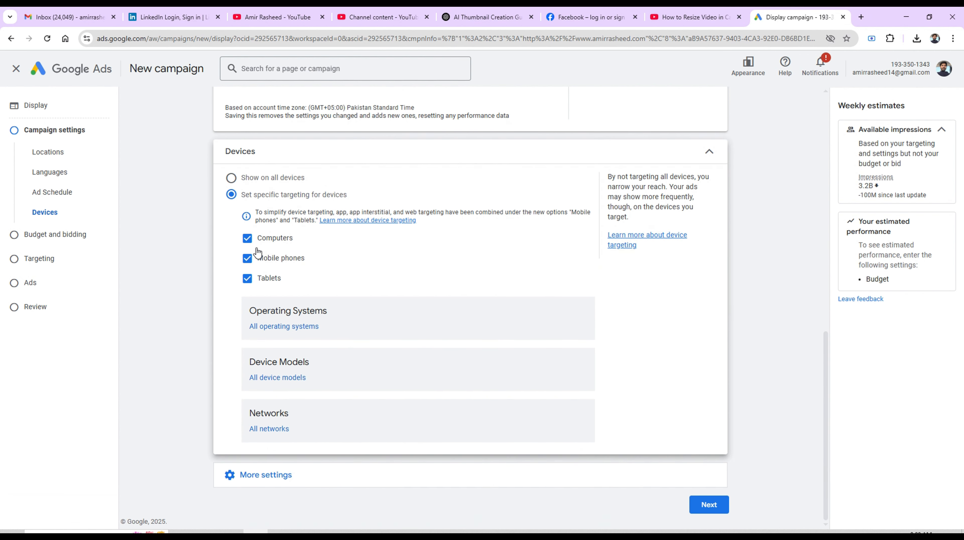
# Proceed to the budget and bidding stage, set the average daily budget to PKR 5000 and continue to targeting
pyautogui.click(275, 473)
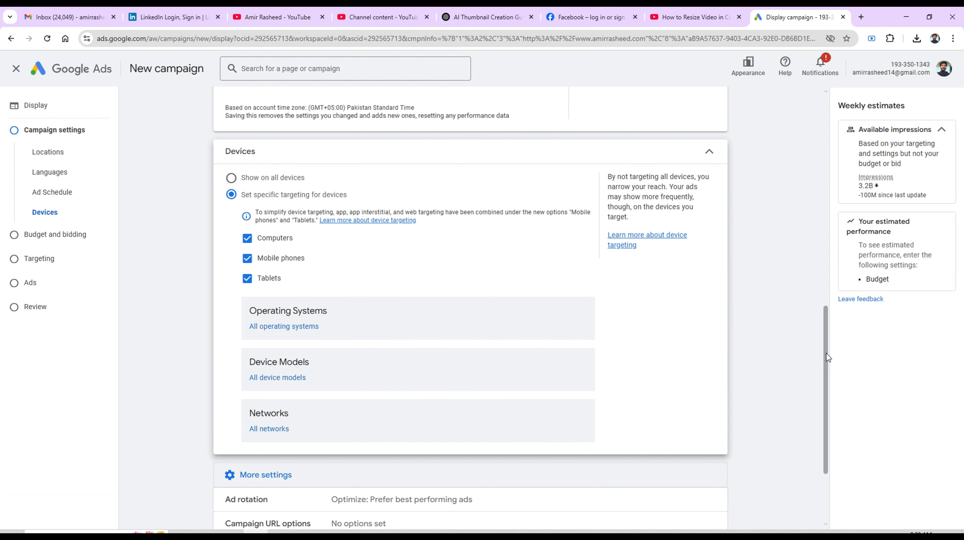
pyautogui.moveTo(823, 357); pyautogui.dragTo(840, 496)
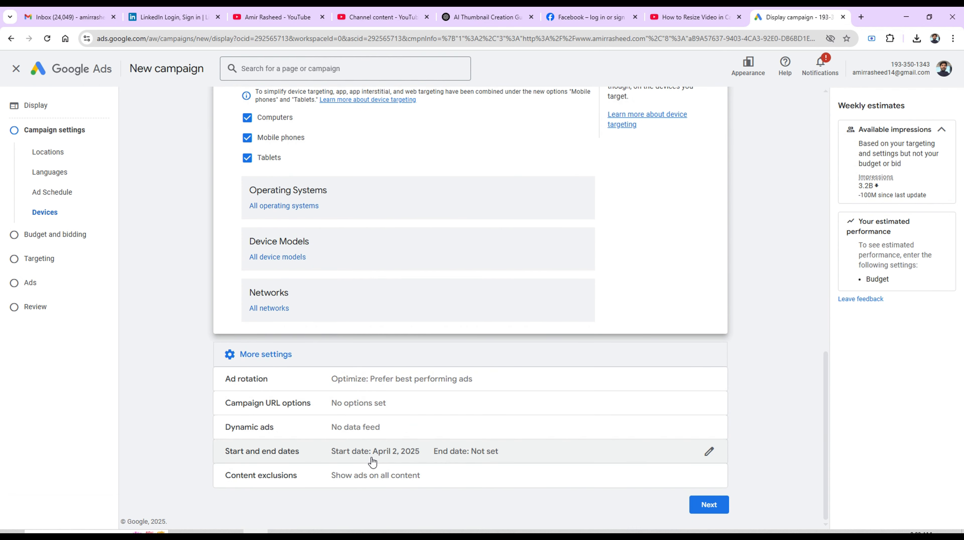
pyautogui.click(704, 509)
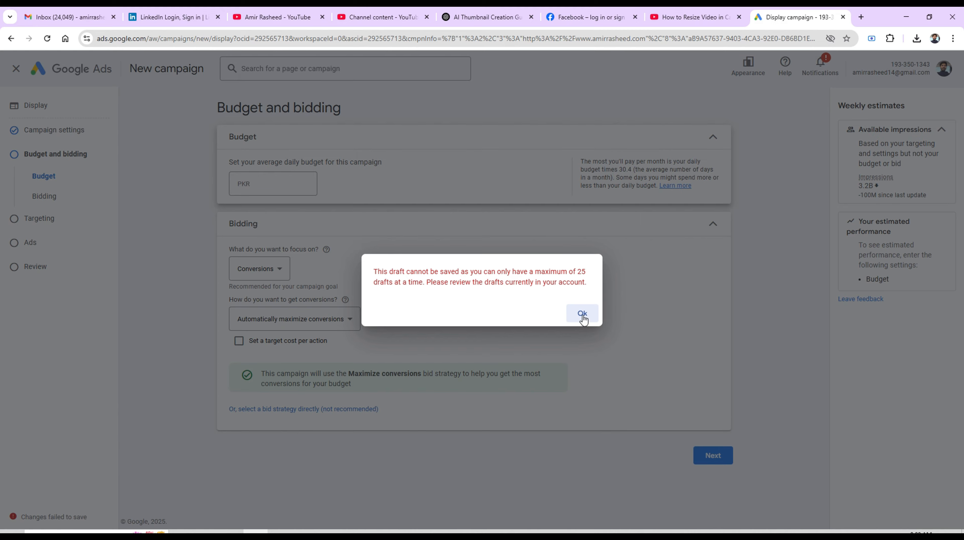
pyautogui.click(581, 315)
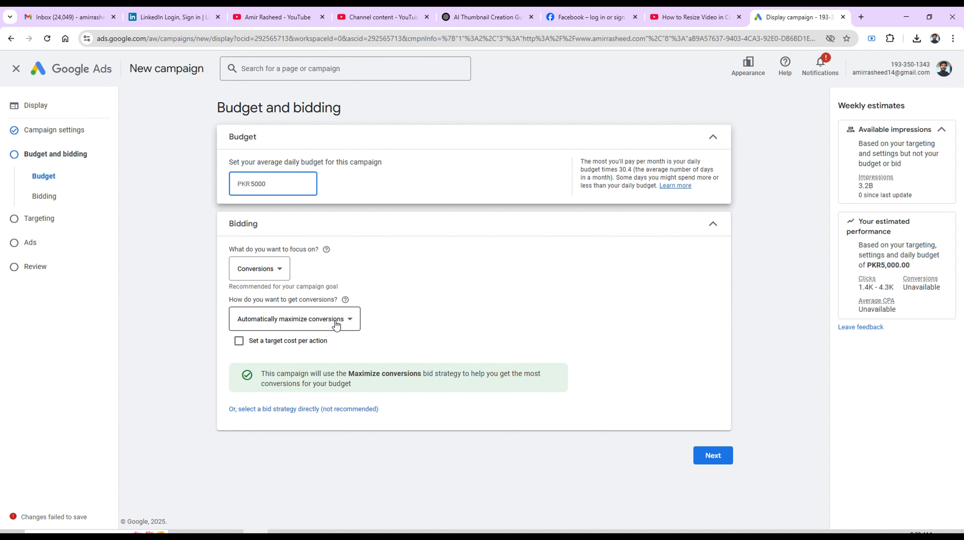
pyautogui.click(716, 460)
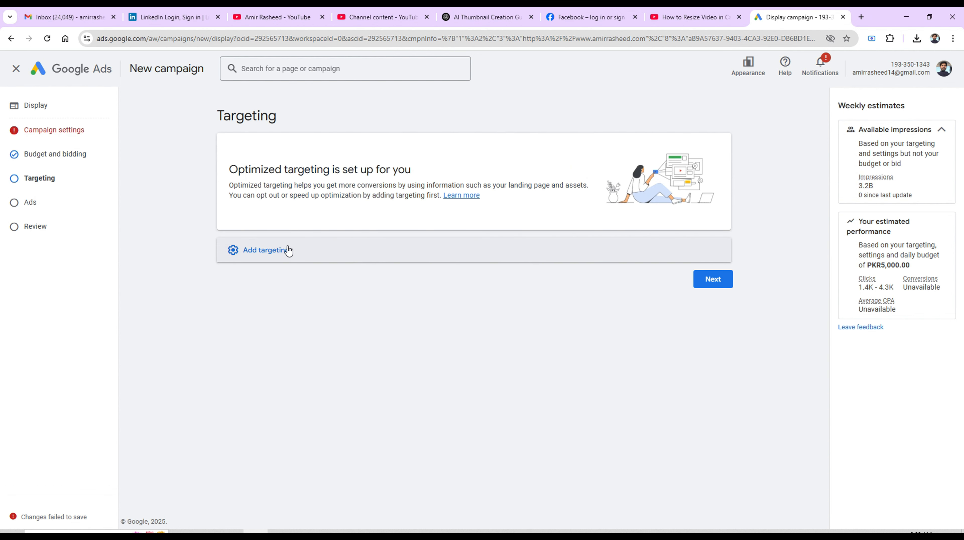
# Add Audience Segments to the campaign's targeting and open the browsable list of segment categories
pyautogui.click(291, 256)
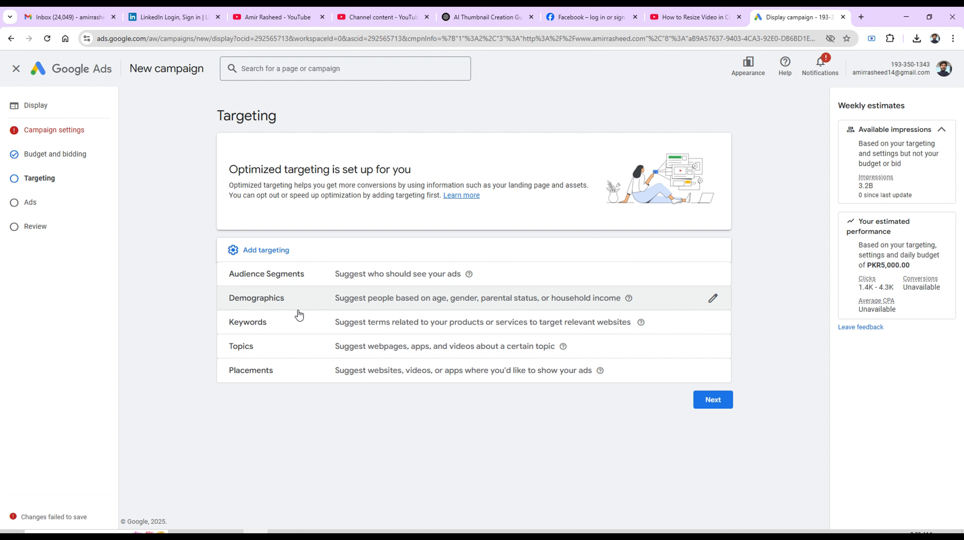
pyautogui.click(277, 281)
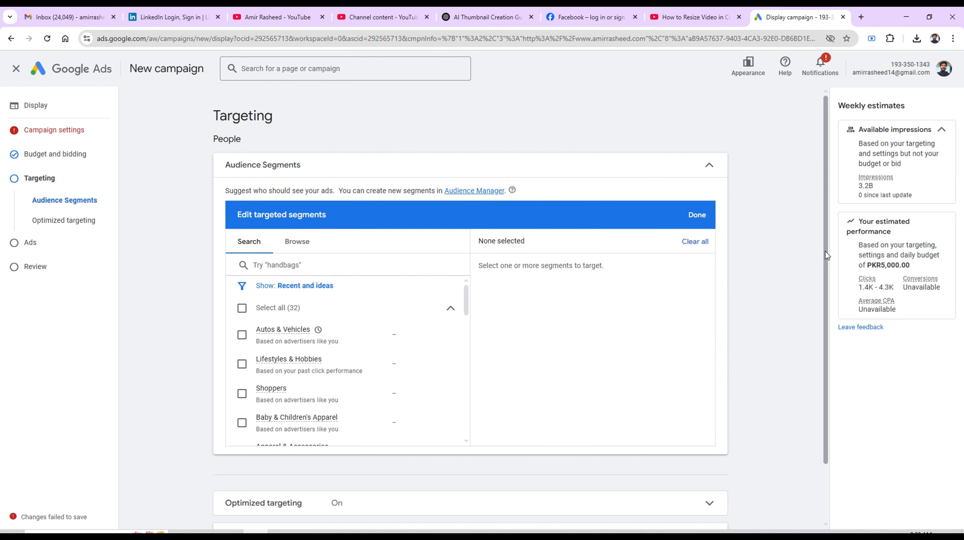
pyautogui.moveTo(825, 251); pyautogui.dragTo(826, 326)
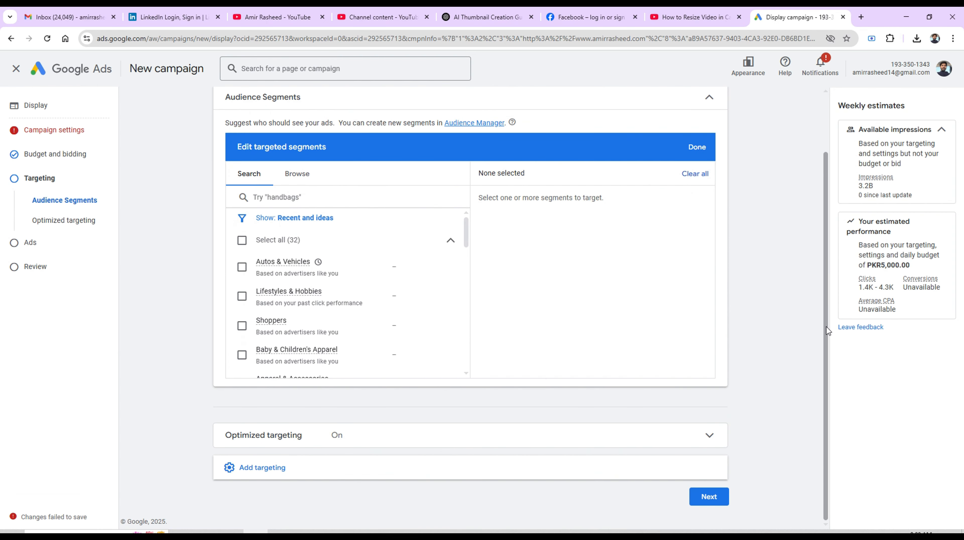
pyautogui.click(295, 184)
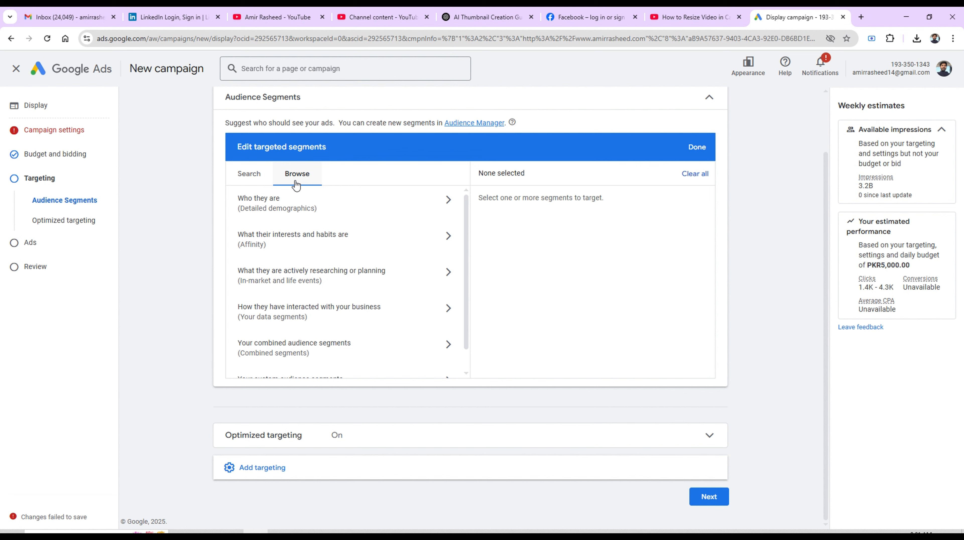
# Look through the Parental Status and Marital Status options under detailed demographics, then return to the segment categories
pyautogui.click(286, 210)
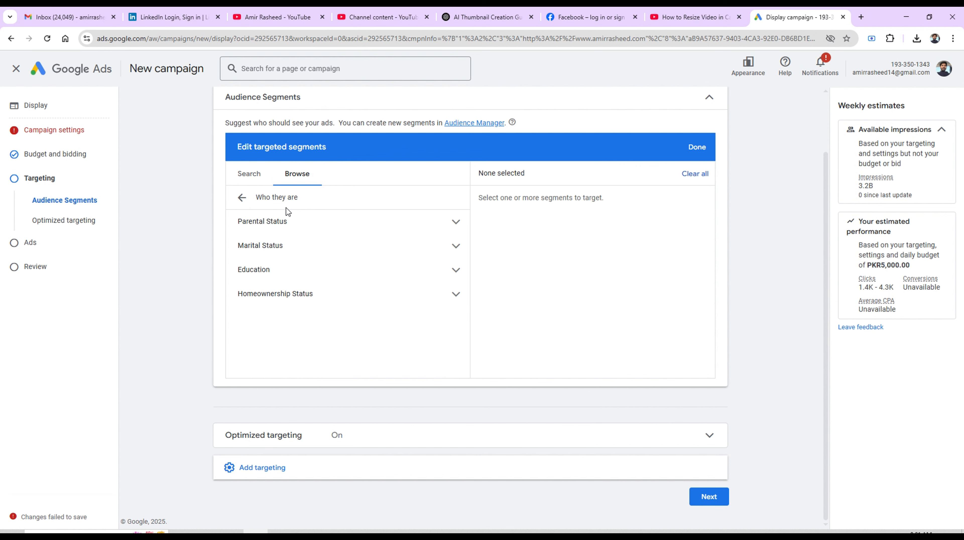
pyautogui.click(292, 226)
pyautogui.click(305, 274)
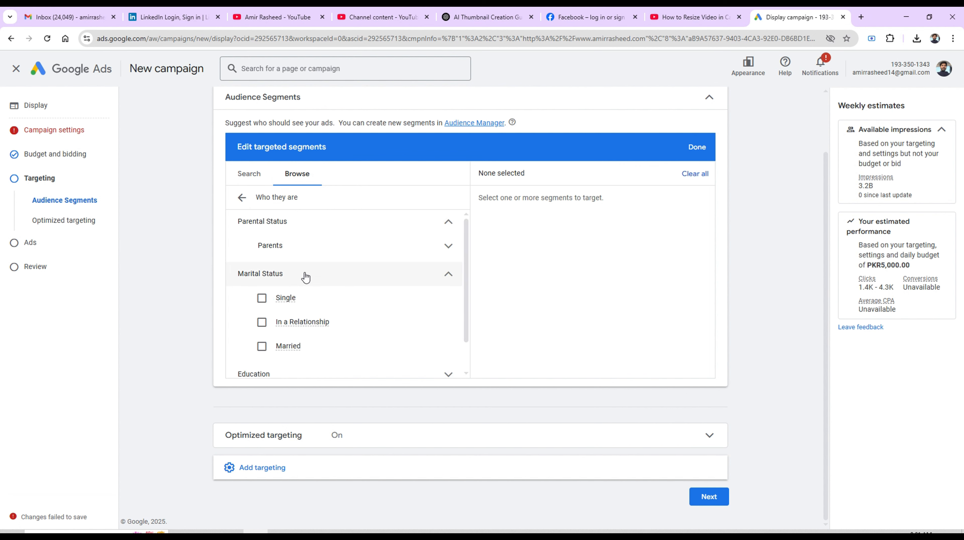
pyautogui.click(449, 223)
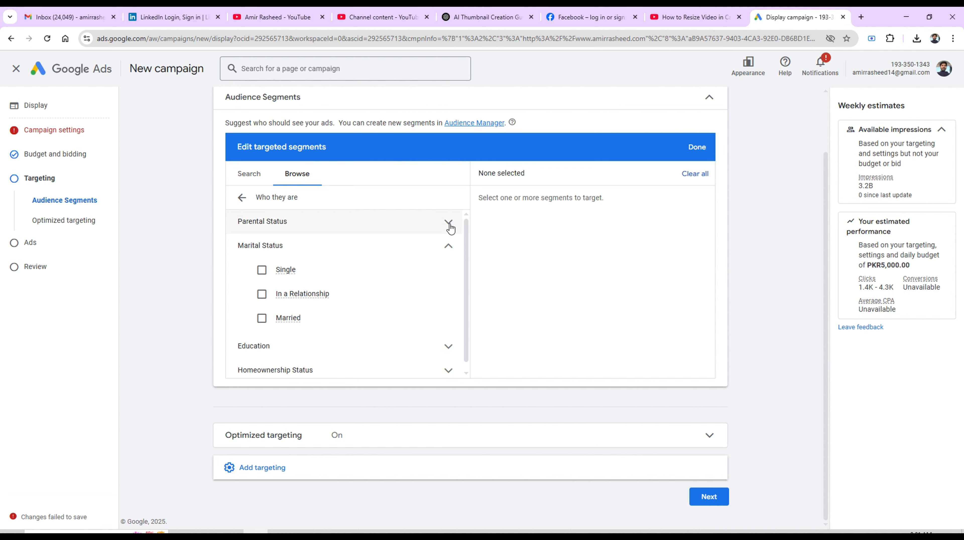
pyautogui.click(448, 245)
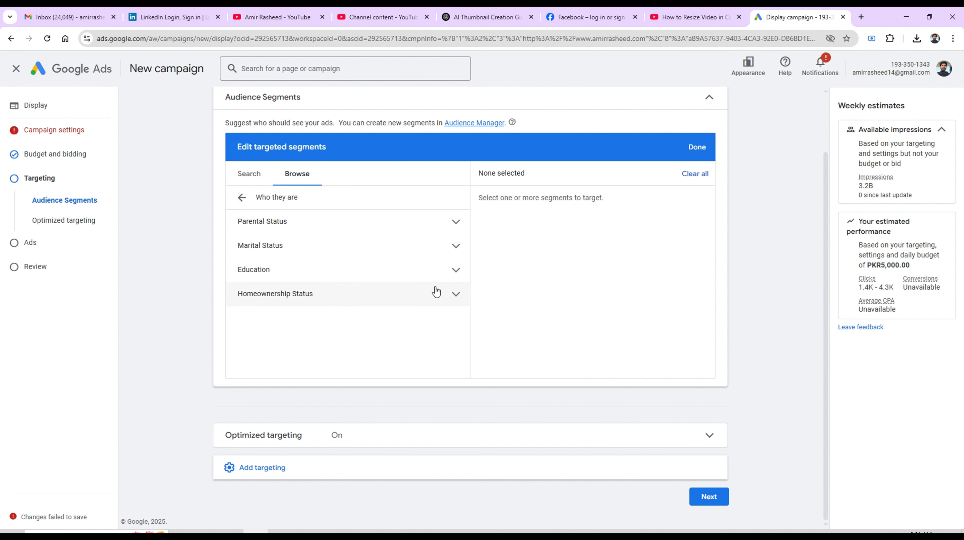
pyautogui.click(245, 200)
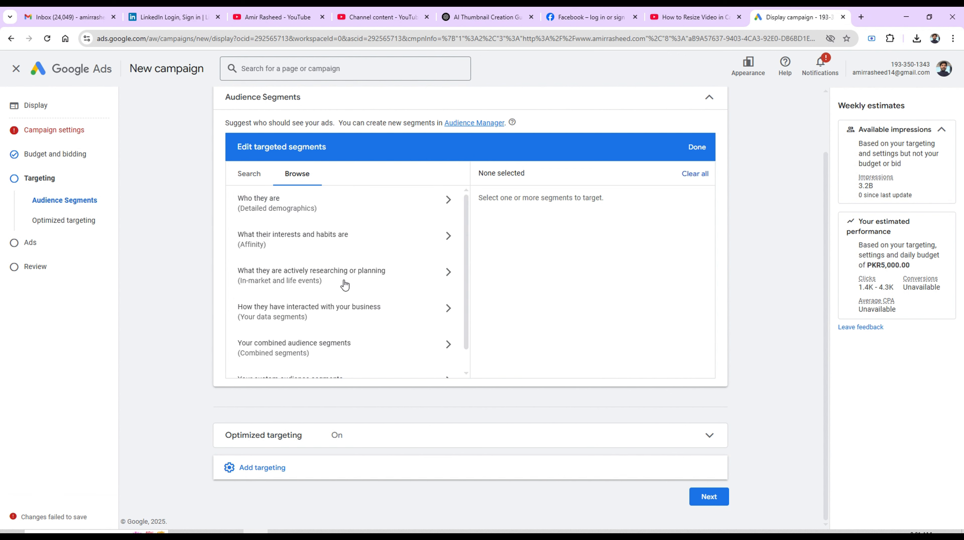
# Target the in-market segment Handbags under Apparel & Accessories
pyautogui.click(358, 275)
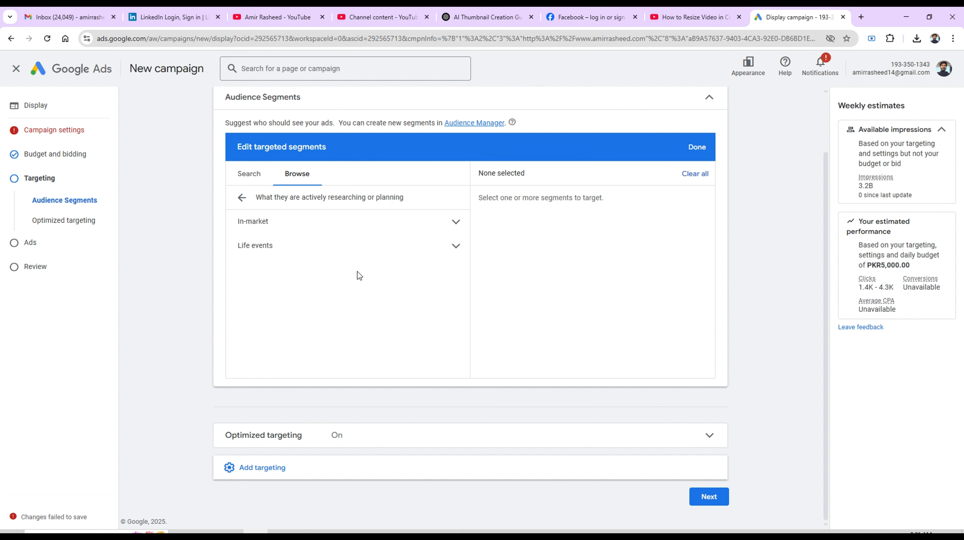
pyautogui.click(290, 234)
pyautogui.moveTo(314, 270)
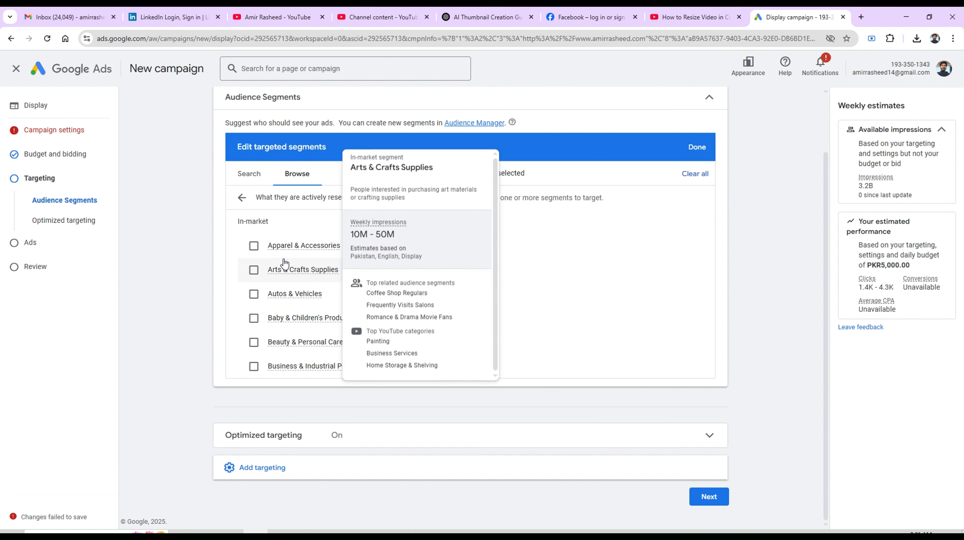
pyautogui.click(447, 246)
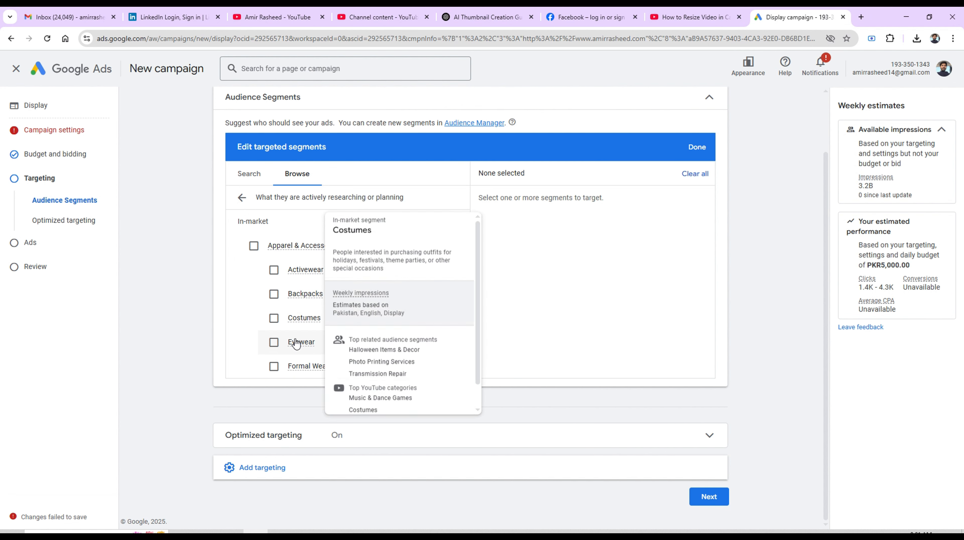
pyautogui.click(448, 365)
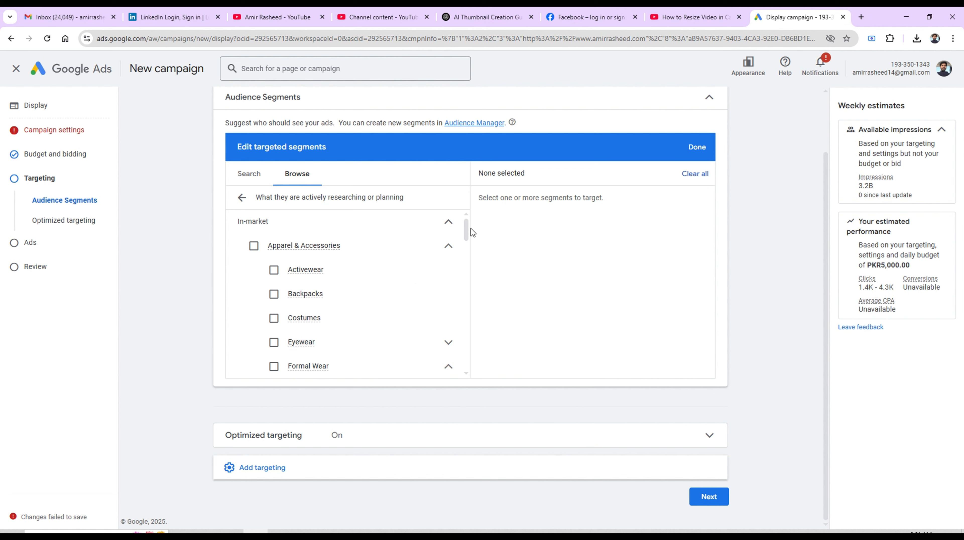
pyautogui.scroll(-2, 468, 239)
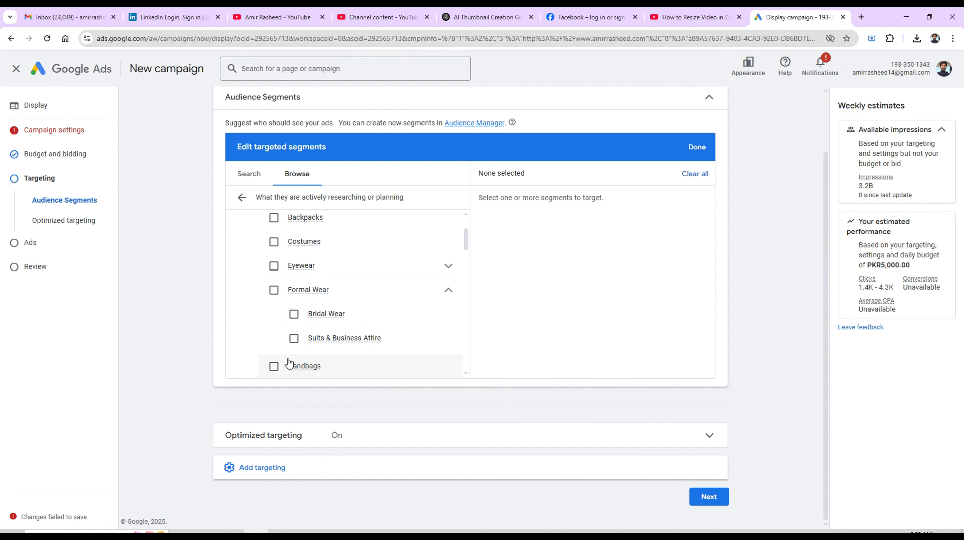
pyautogui.click(274, 366)
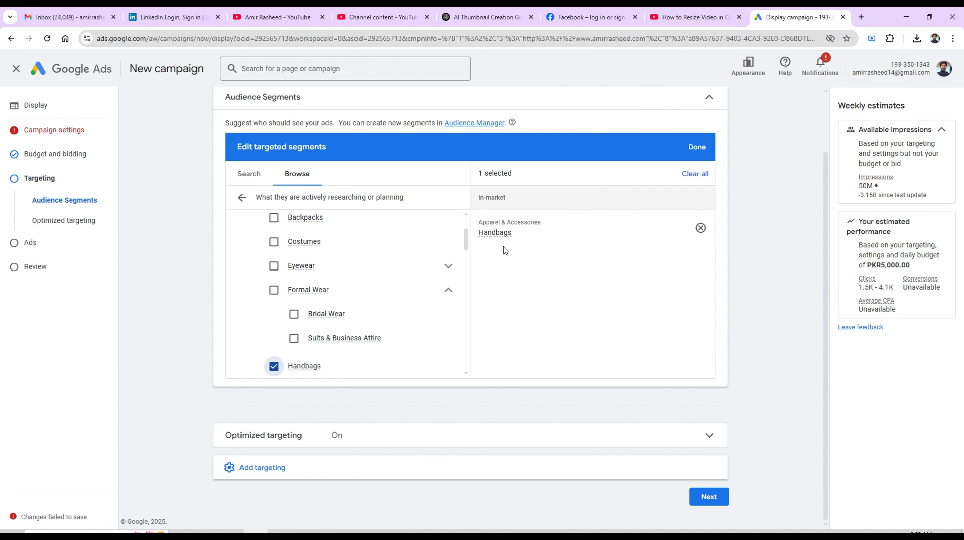
pyautogui.moveTo(501, 239)
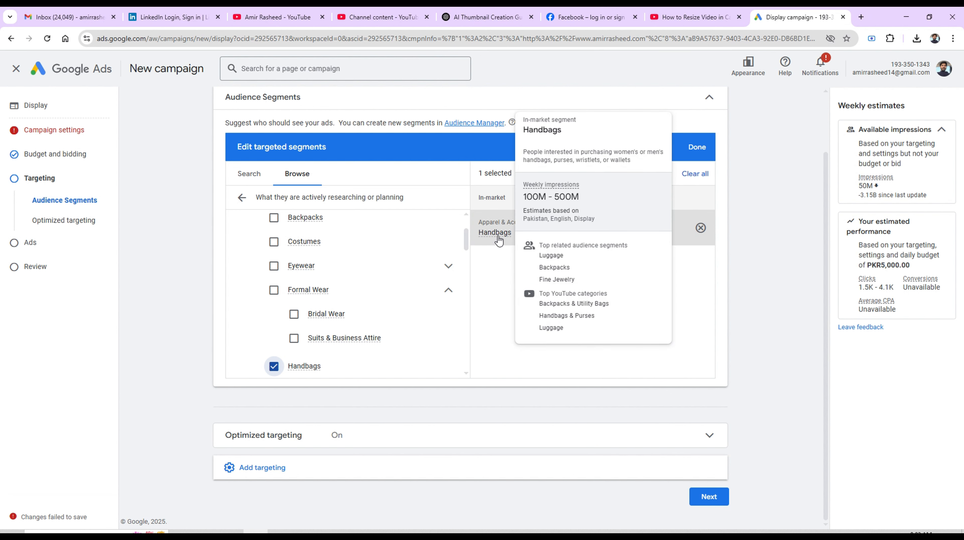
# Examine the Life events segments and the segments based on how people have interacted with the business
pyautogui.click(242, 197)
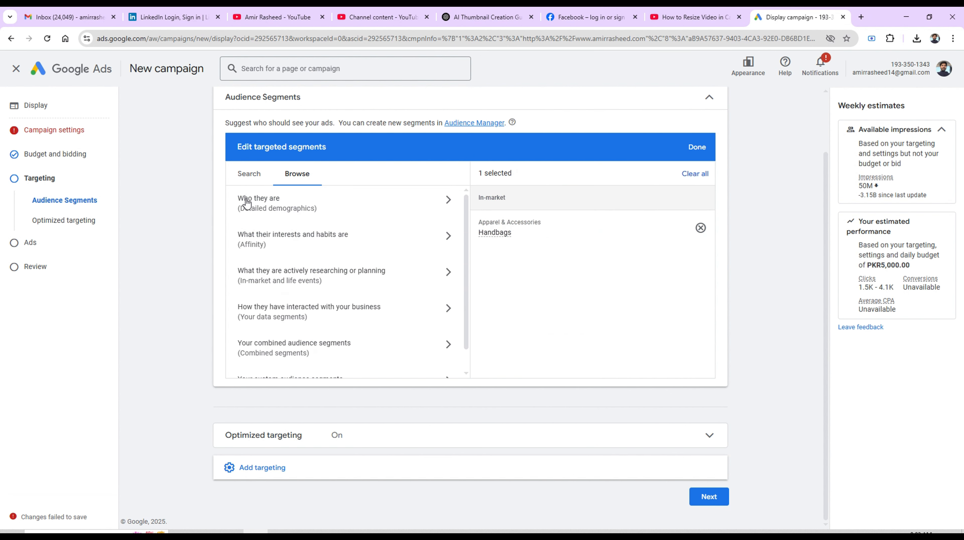
pyautogui.click(335, 279)
pyautogui.click(448, 222)
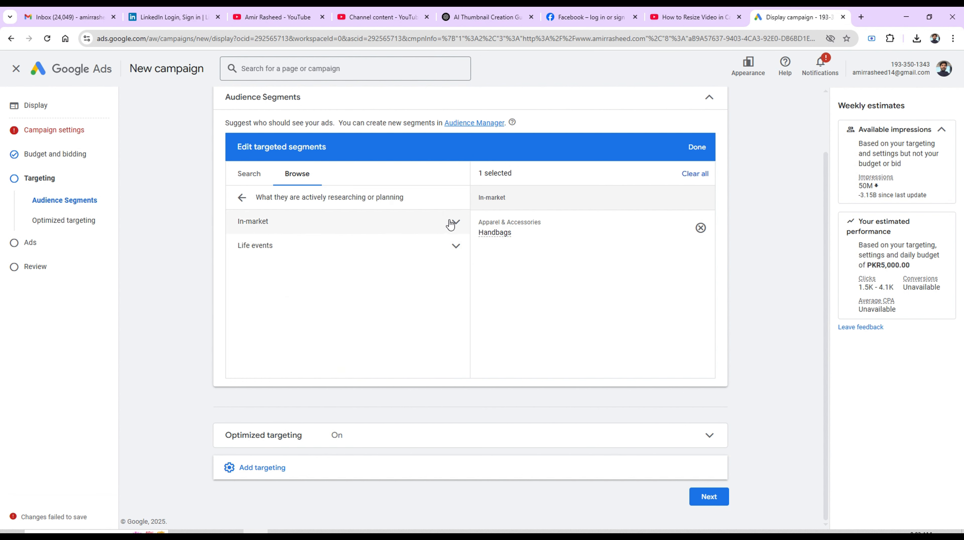
pyautogui.click(457, 248)
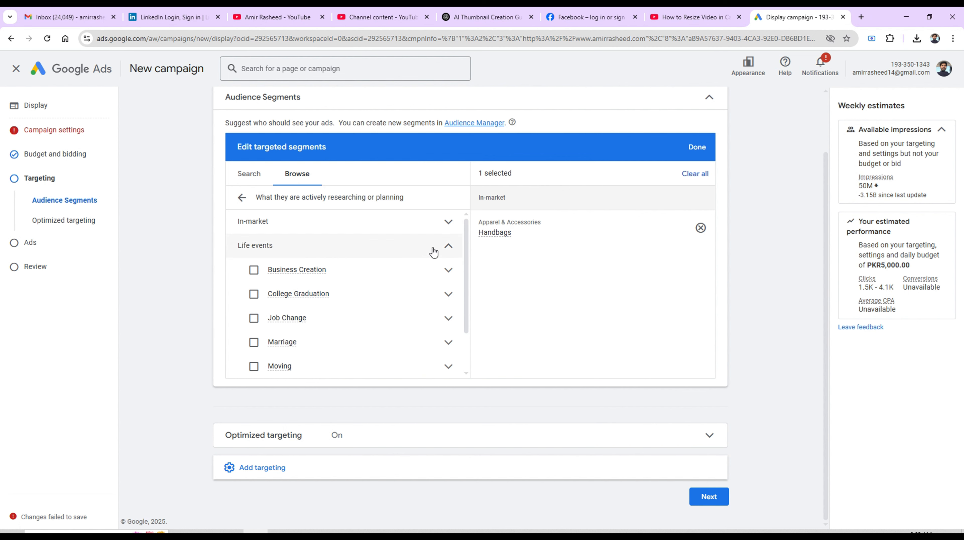
pyautogui.click(445, 250)
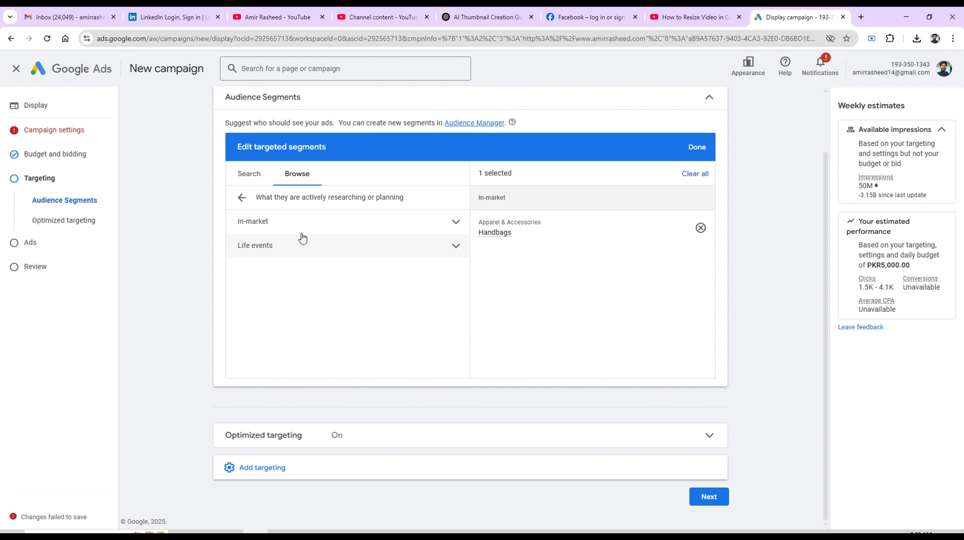
pyautogui.click(241, 199)
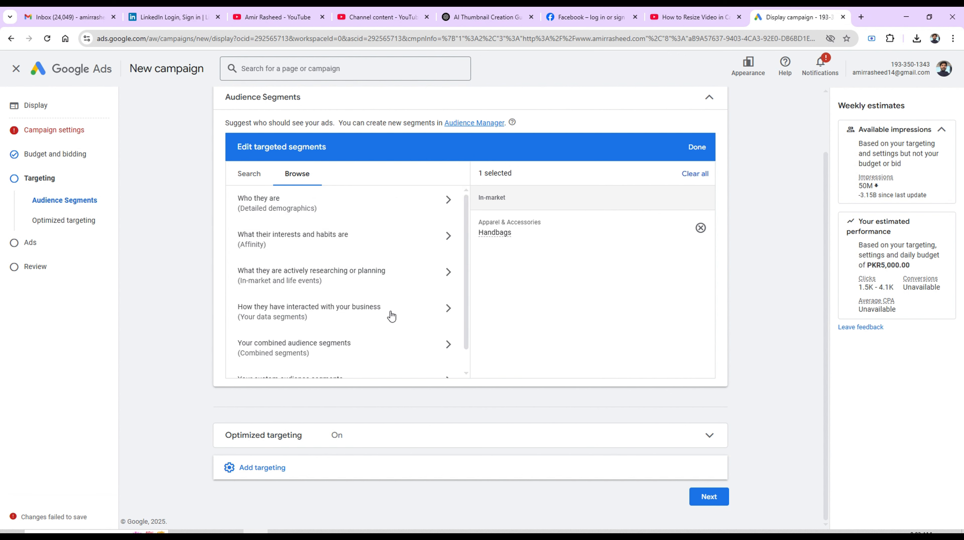
pyautogui.click(447, 314)
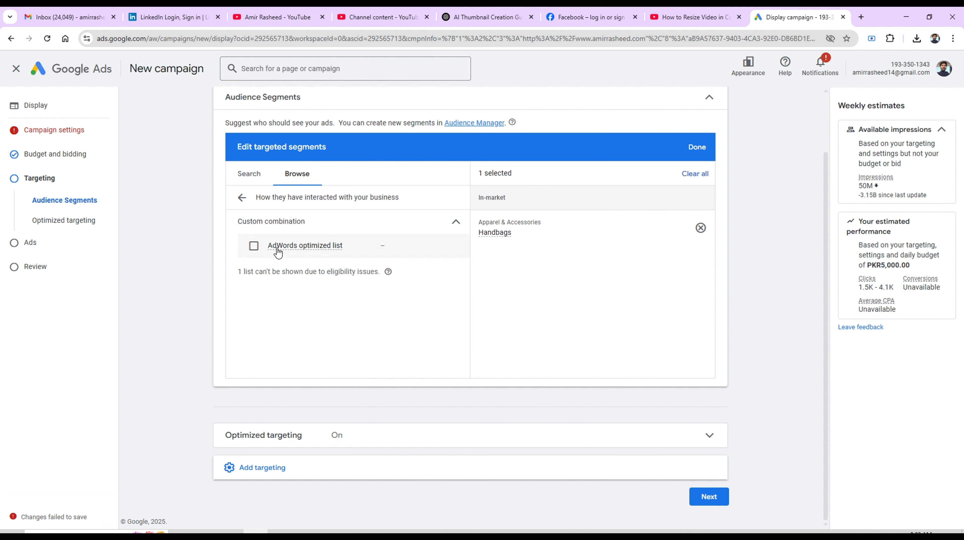
pyautogui.click(240, 198)
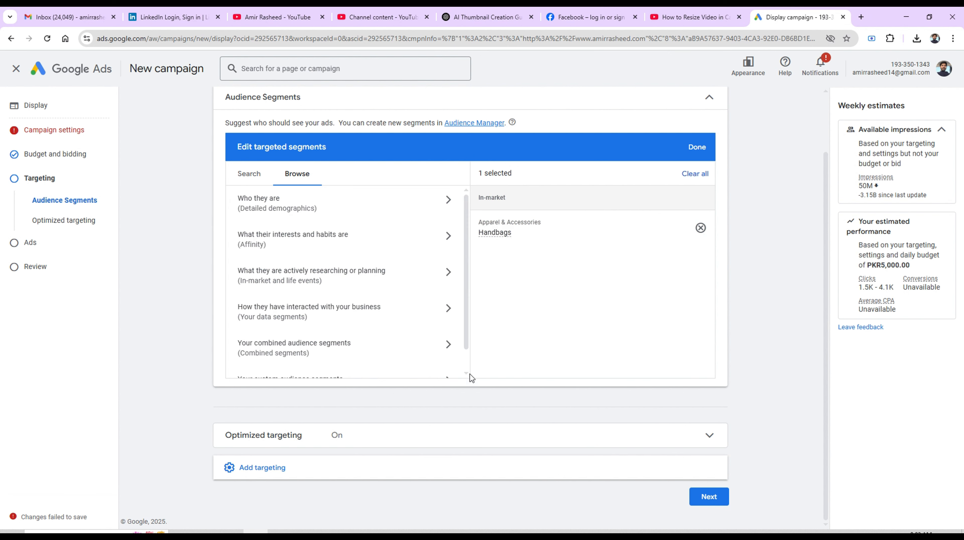
pyautogui.scroll(-2, 463, 364)
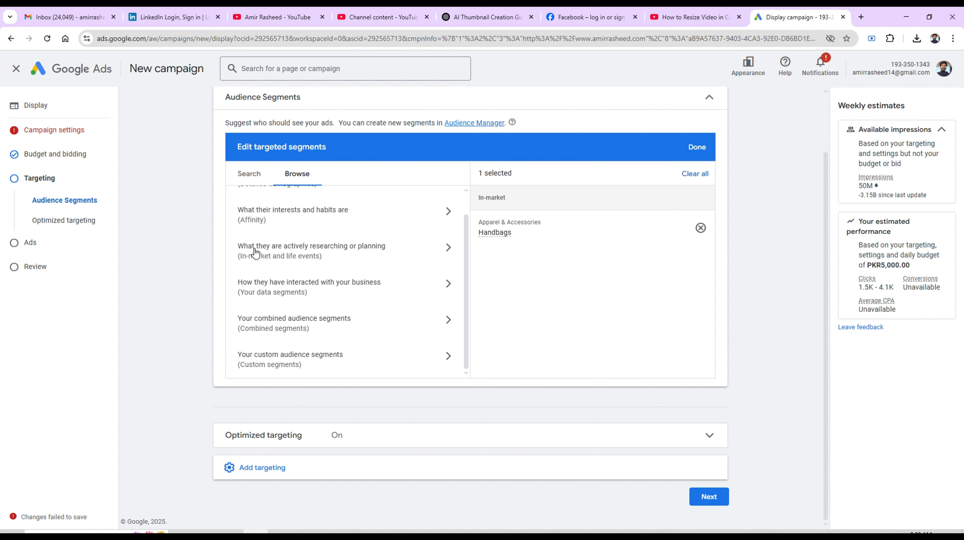
pyautogui.click(273, 363)
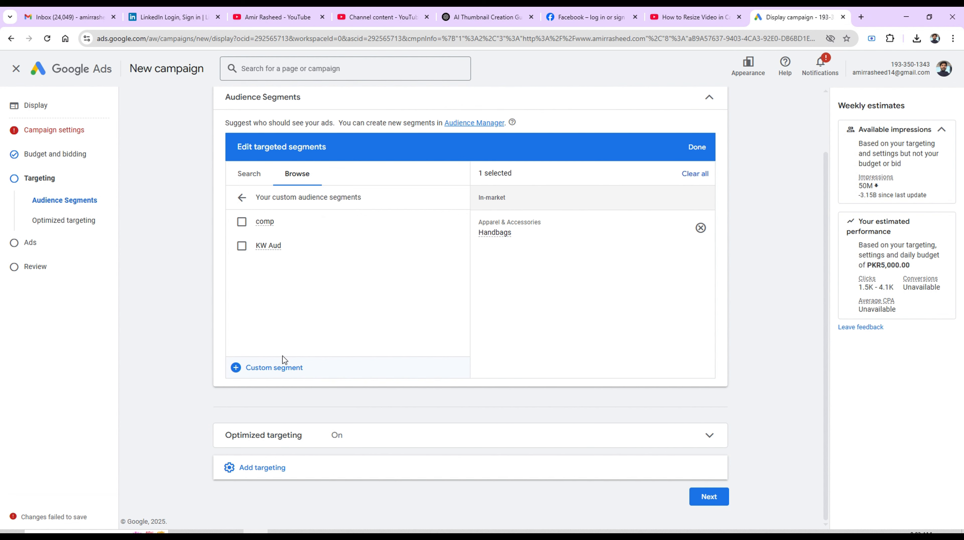
pyautogui.click(266, 368)
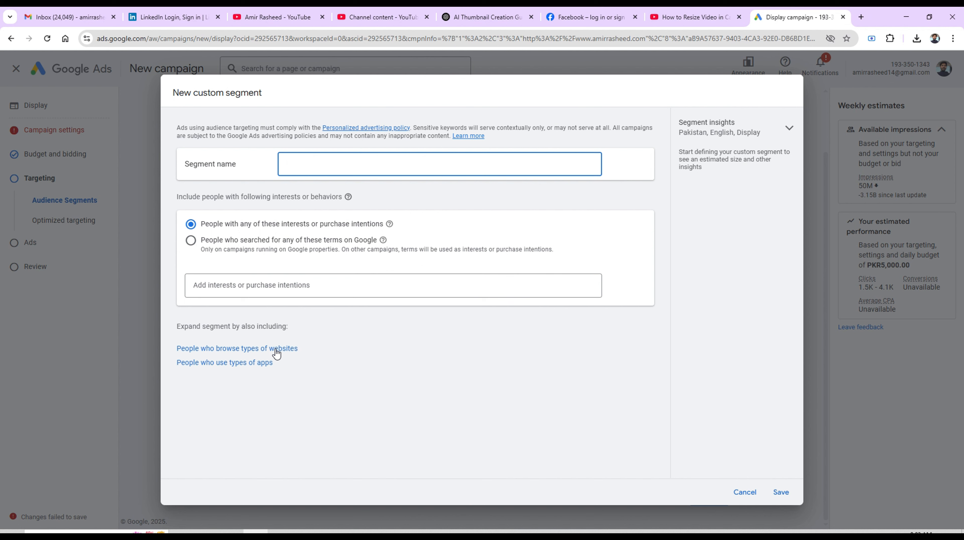
pyautogui.click(240, 350)
pyautogui.write('www.abc.com')
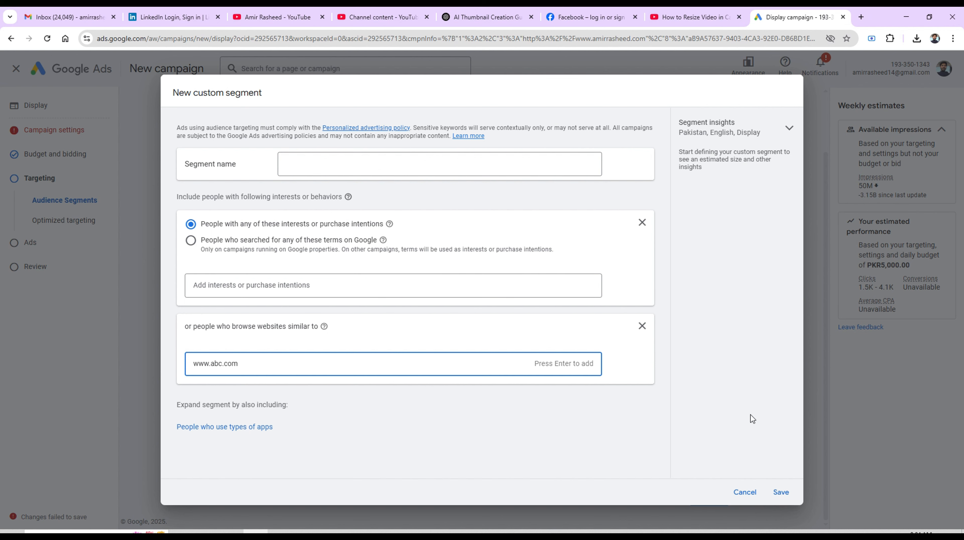
pyautogui.click(744, 492)
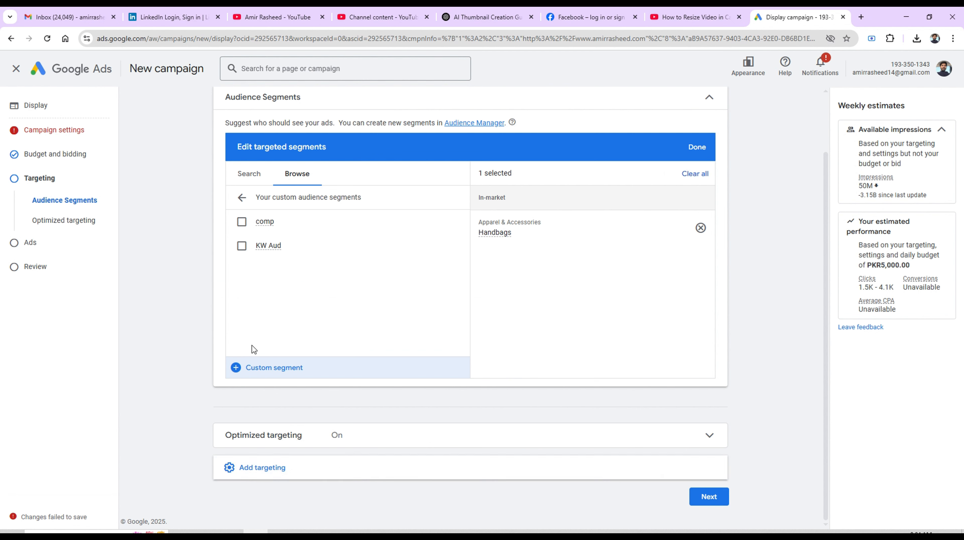
# Draft a custom segment of people who searched Google for "nike shoes", discard it and return to the segment categories
pyautogui.click(264, 372)
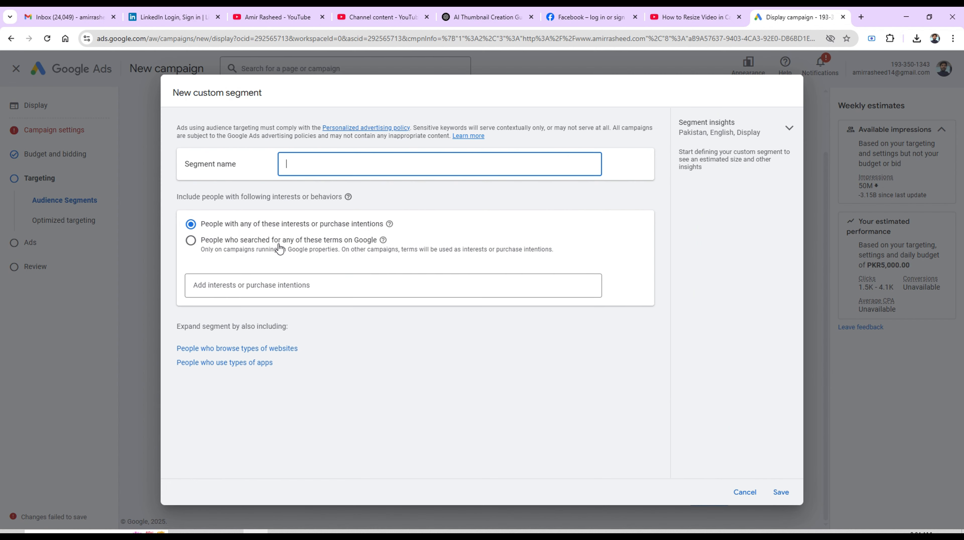
pyautogui.click(191, 241)
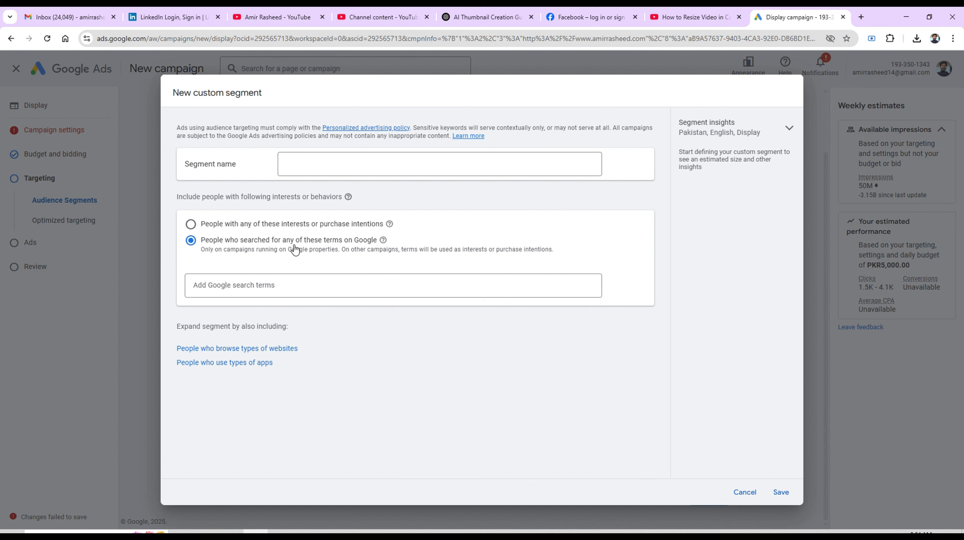
pyautogui.click(320, 285)
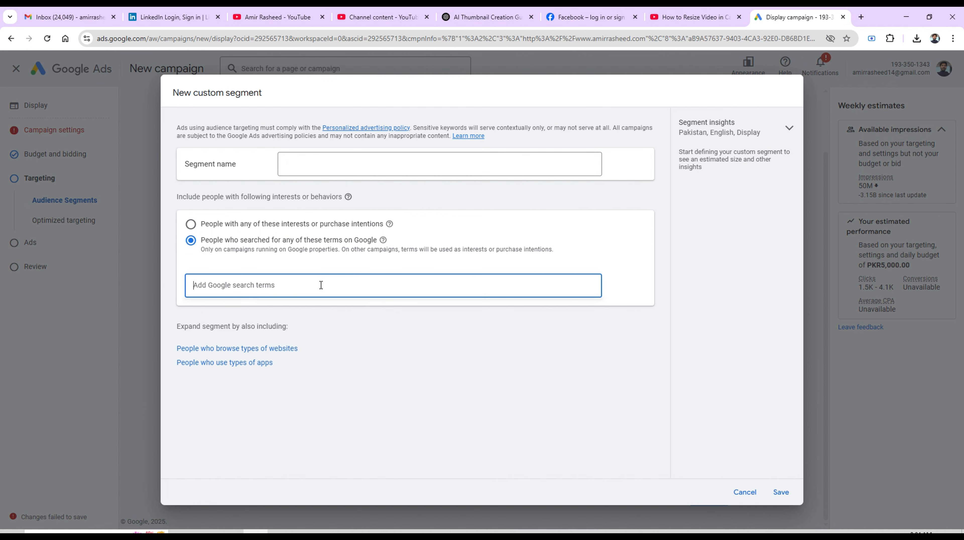
pyautogui.write('nike sho')
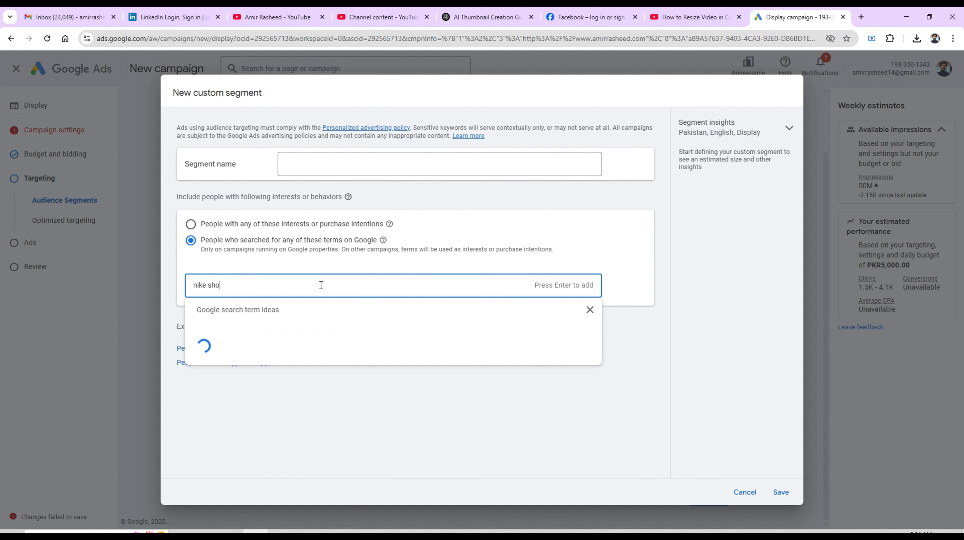
pyautogui.write('ws')
pyautogui.press('BackSpace')
pyautogui.write('wss')
pyautogui.press('Return')
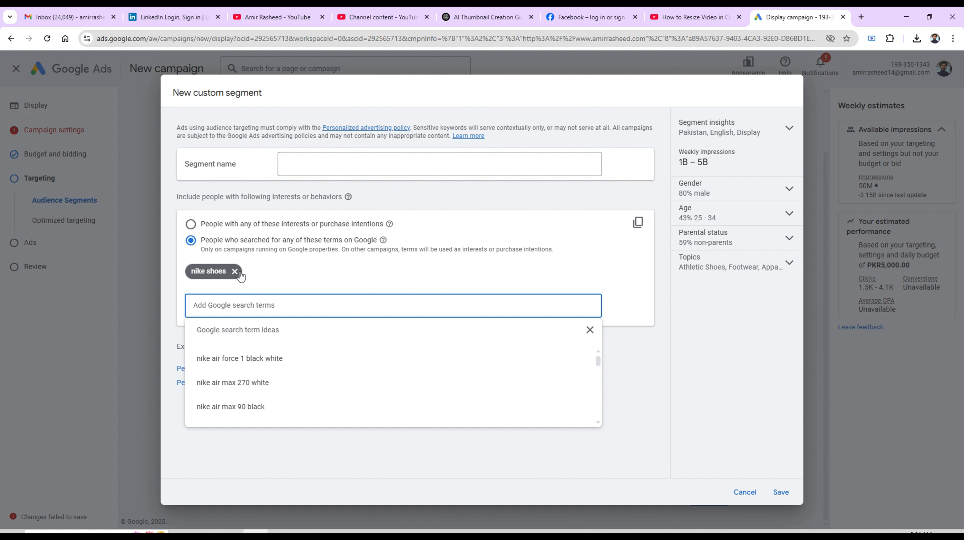
pyautogui.click(662, 421)
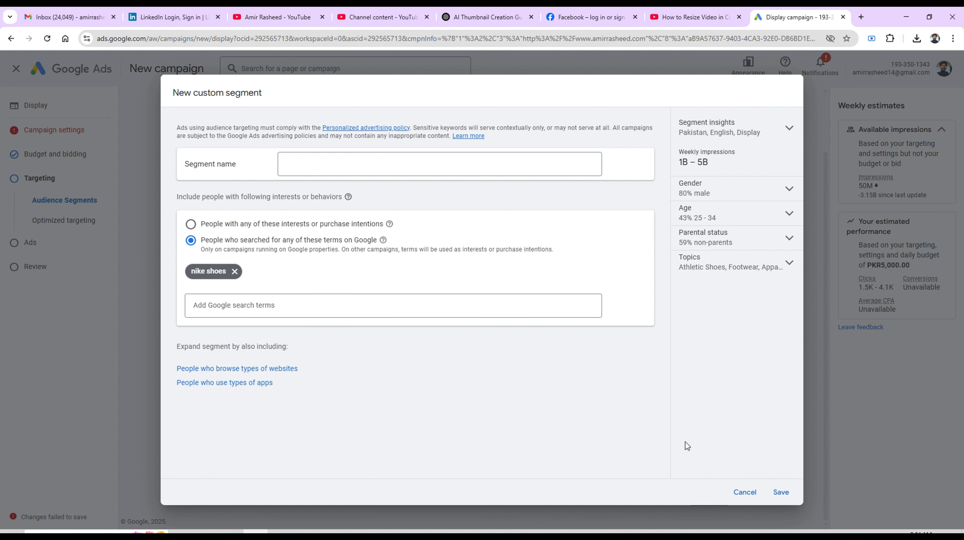
pyautogui.click(743, 492)
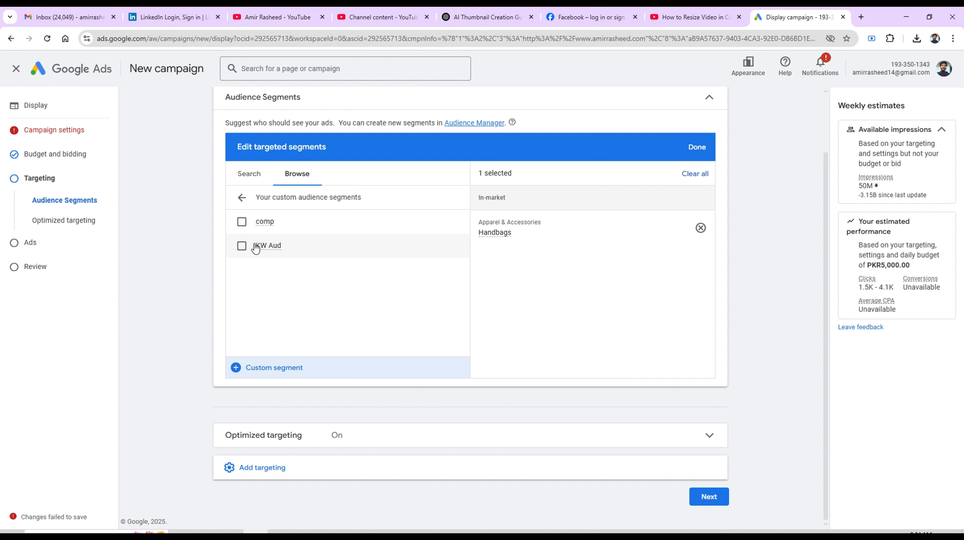
pyautogui.click(242, 198)
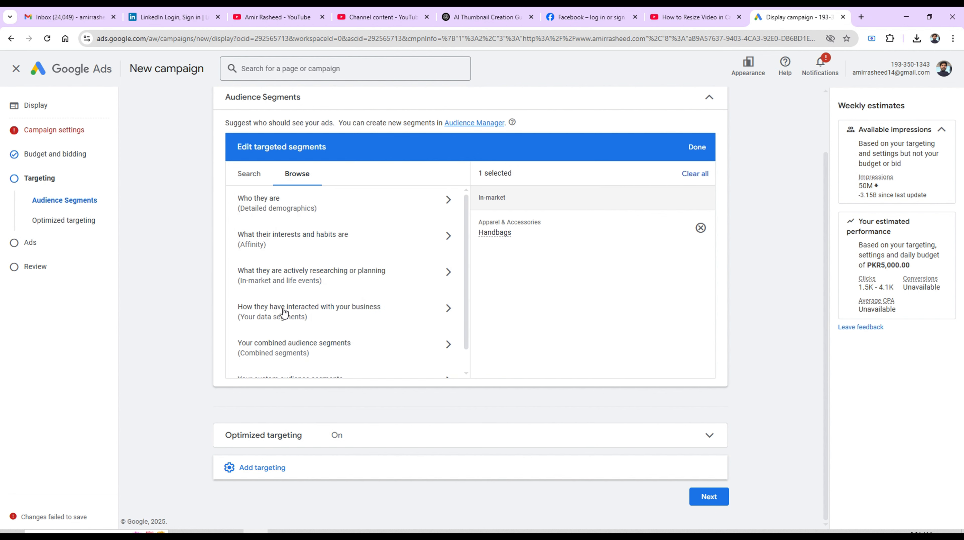
# Collapse the Audience Segments section and add Demographics to the campaign's targeting
pyautogui.click(709, 98)
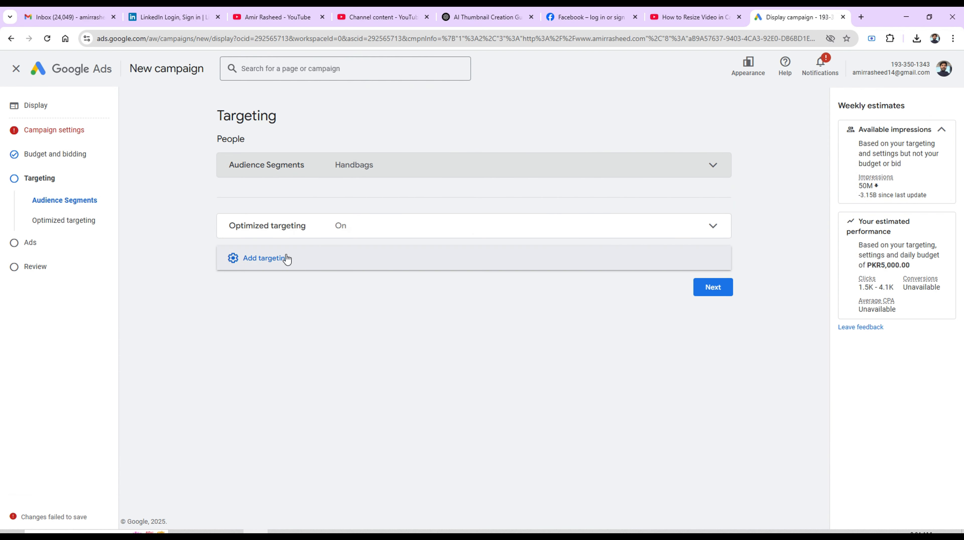
pyautogui.click(263, 260)
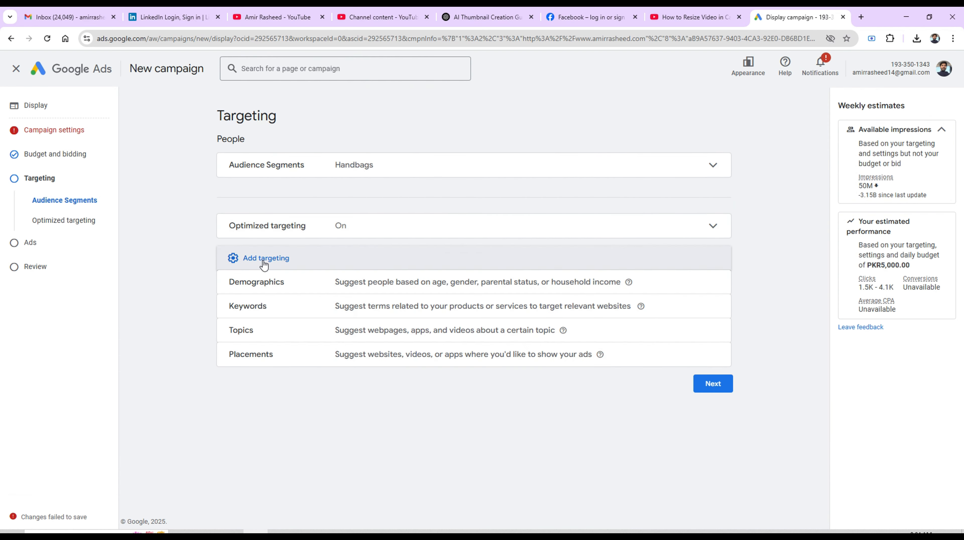
pyautogui.click(261, 282)
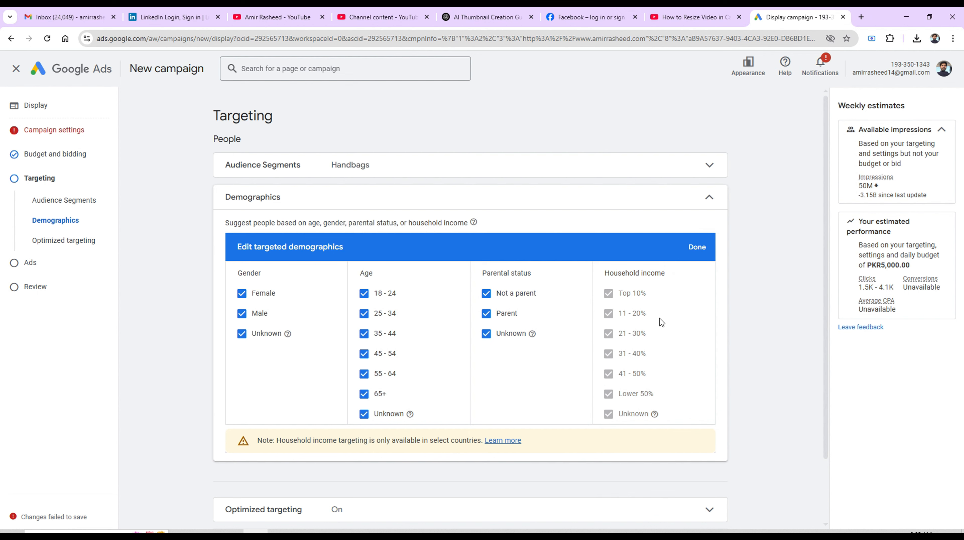
# Close the Demographics section and add Keywords targeting with the keyword "handbags"
pyautogui.click(709, 199)
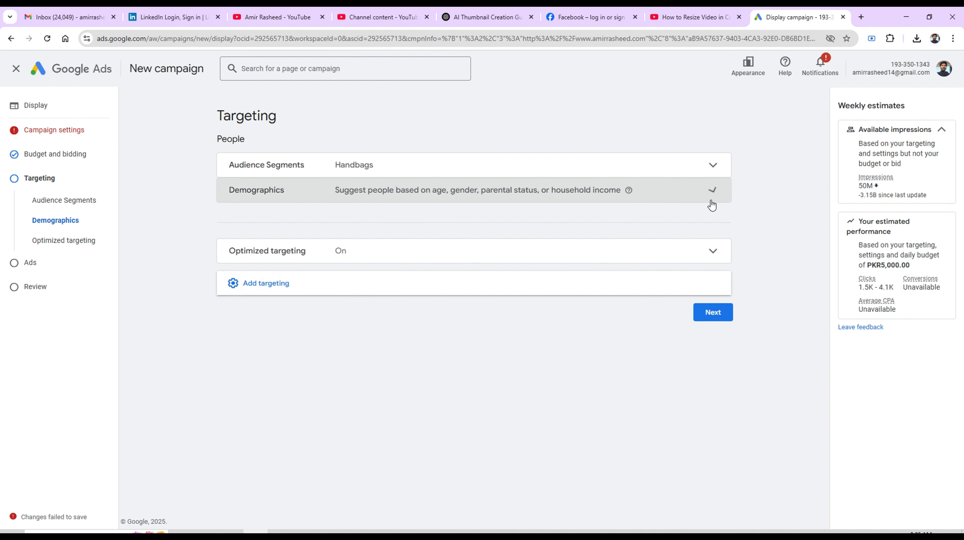
pyautogui.click(264, 283)
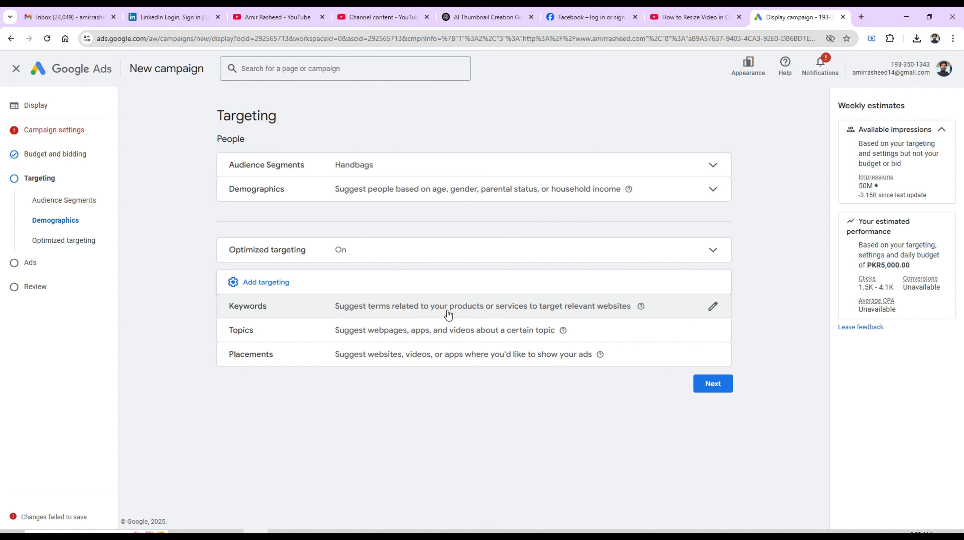
pyautogui.click(570, 308)
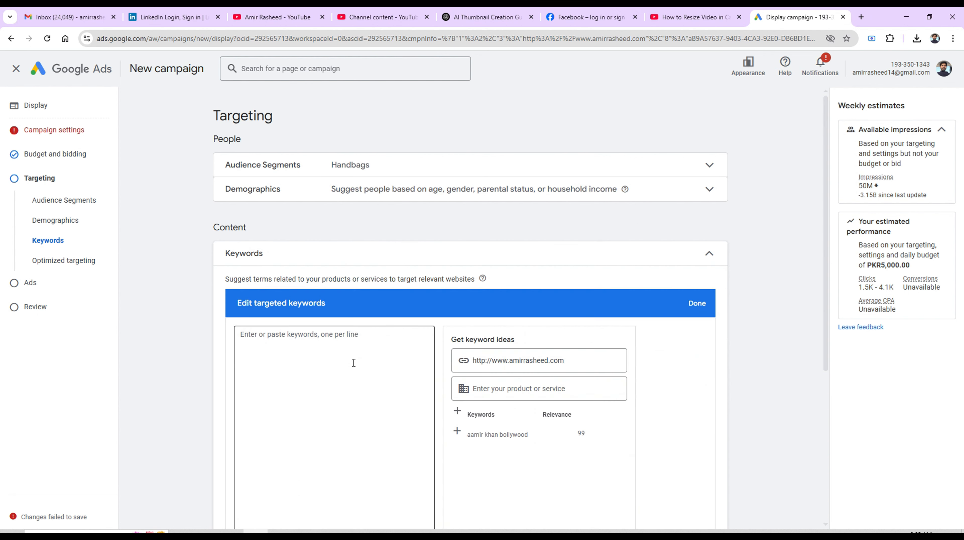
pyautogui.click(354, 363)
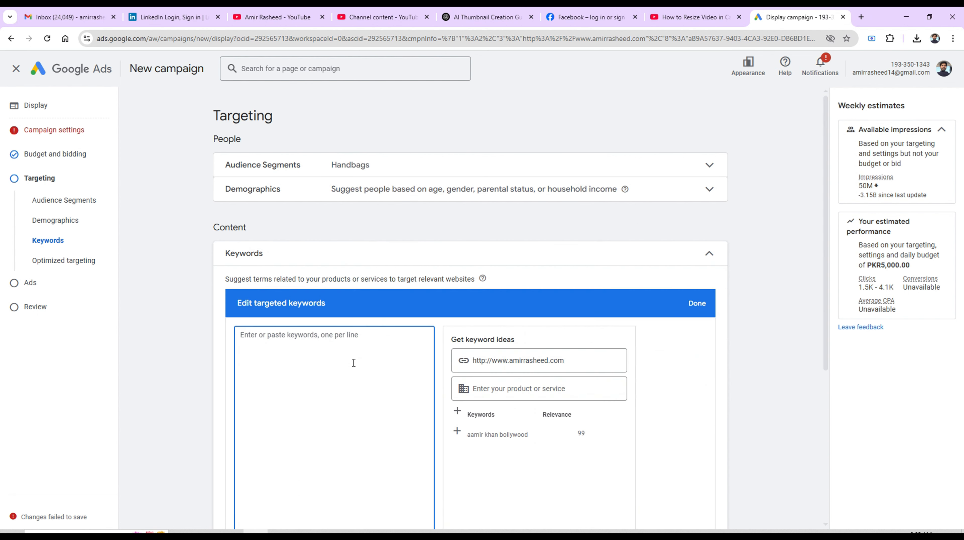
pyautogui.write('handbags')
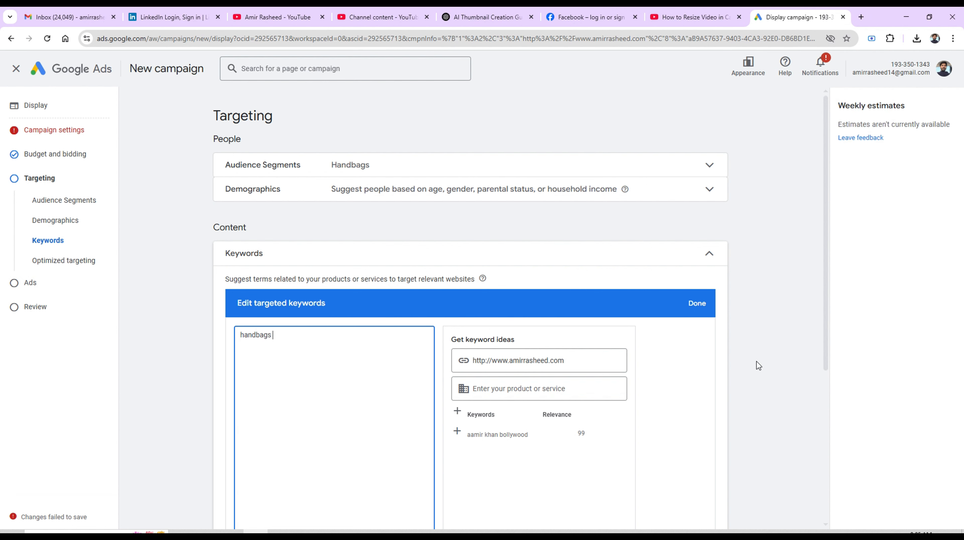
# Get keyword ideas for the product "handbags" with no related website, and add "women bags" and "buy bag" to the targeted keywords
pyautogui.moveTo(828, 347); pyautogui.dragTo(608, 437)
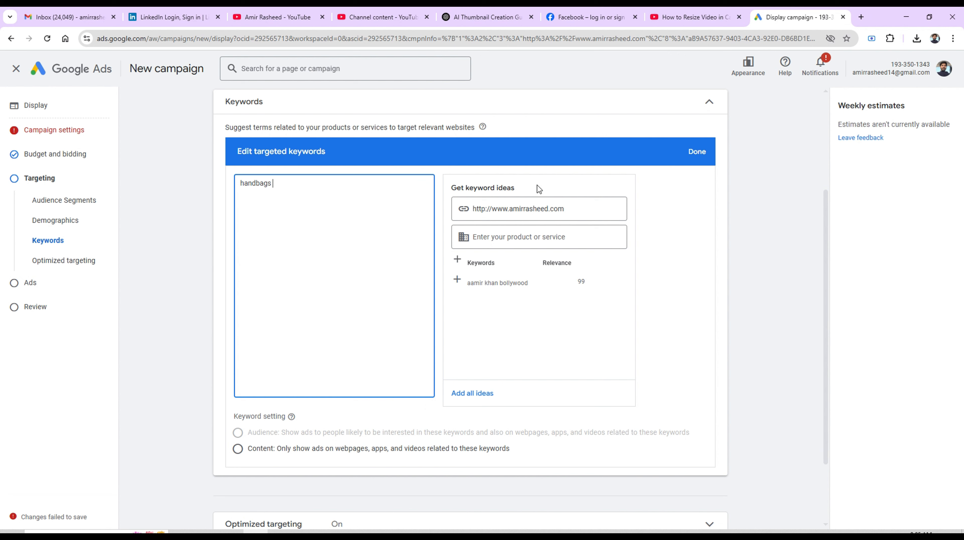
pyautogui.click(547, 210)
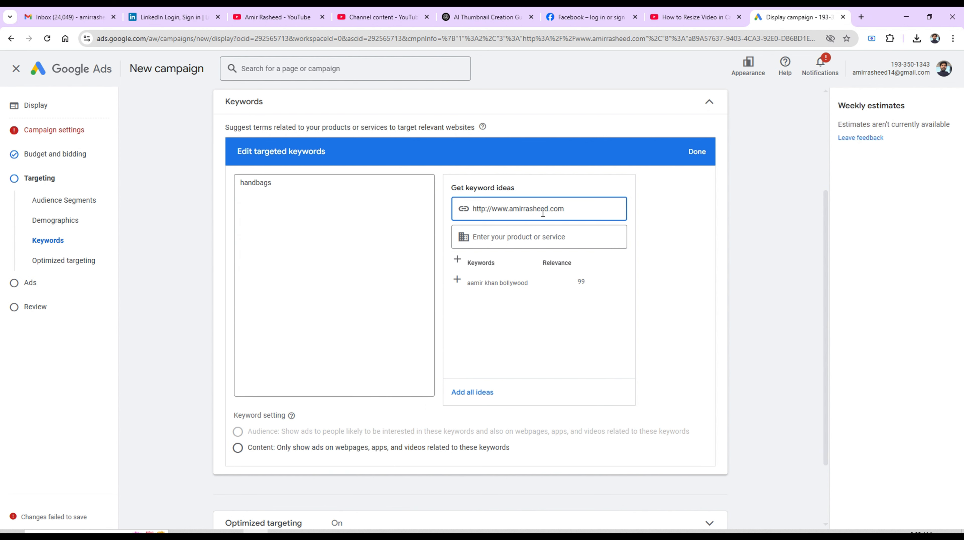
pyautogui.tripleClick(554, 209)
pyautogui.press('BackSpace')
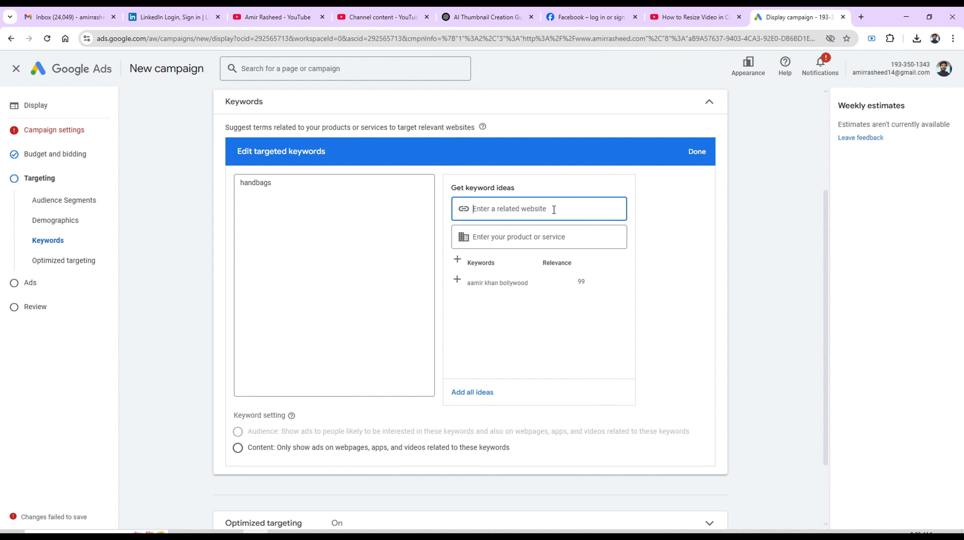
pyautogui.click(545, 235)
pyautogui.write('handbags')
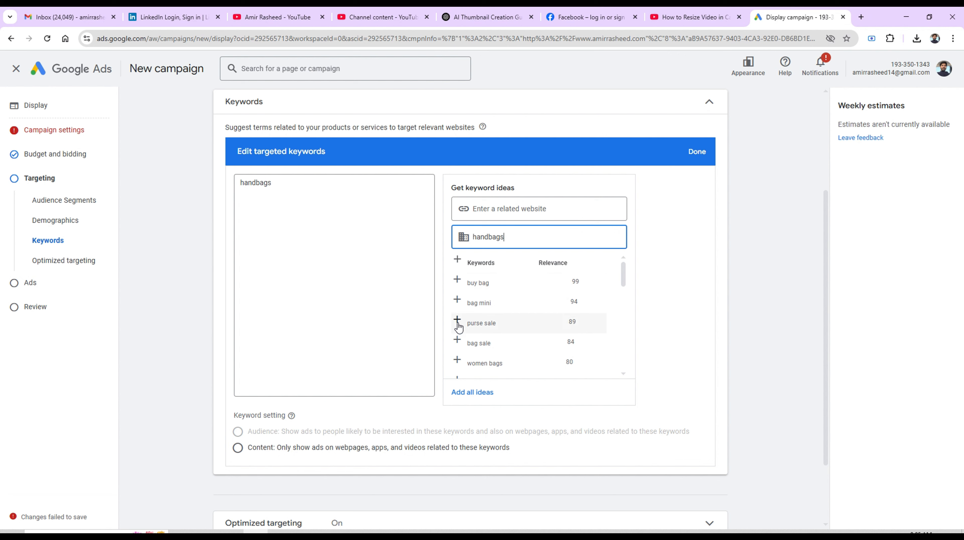
pyautogui.click(457, 361)
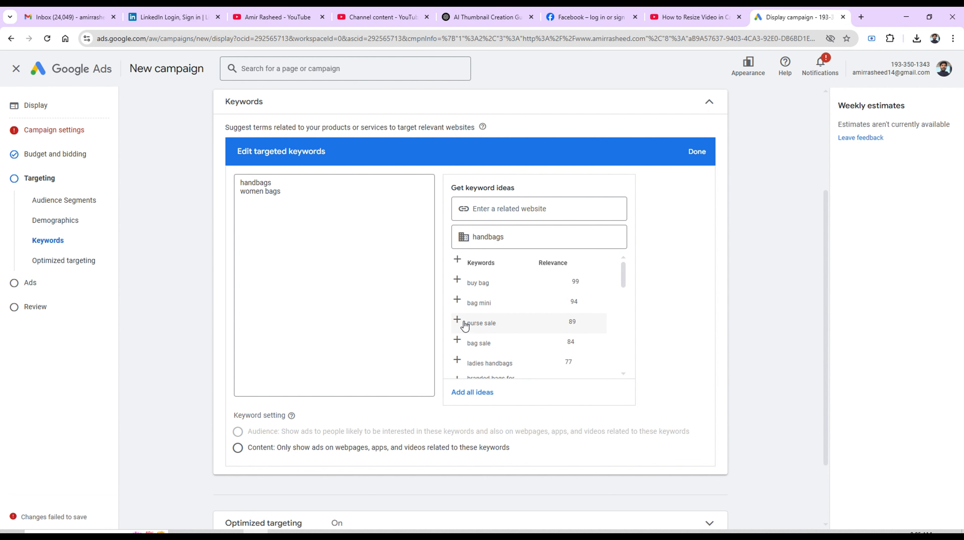
pyautogui.click(457, 280)
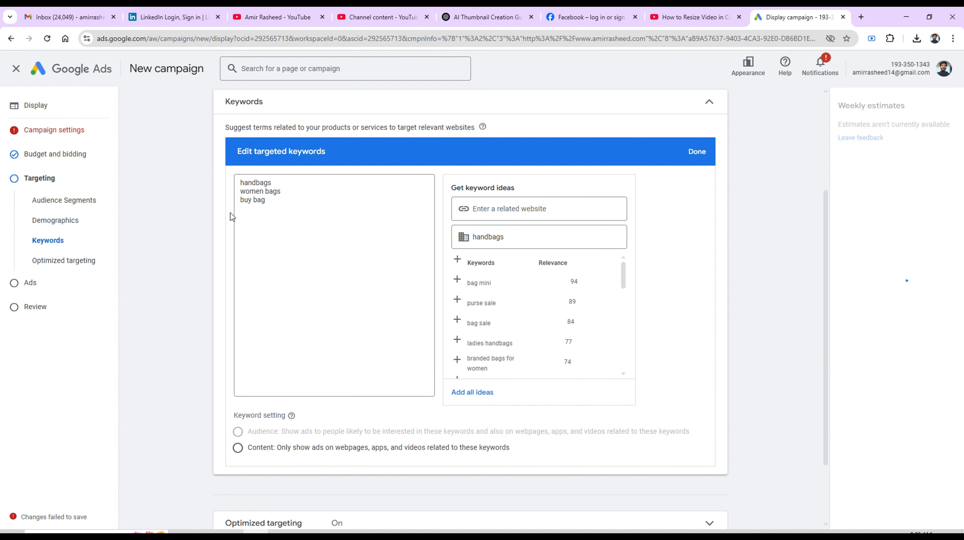
pyautogui.click(708, 101)
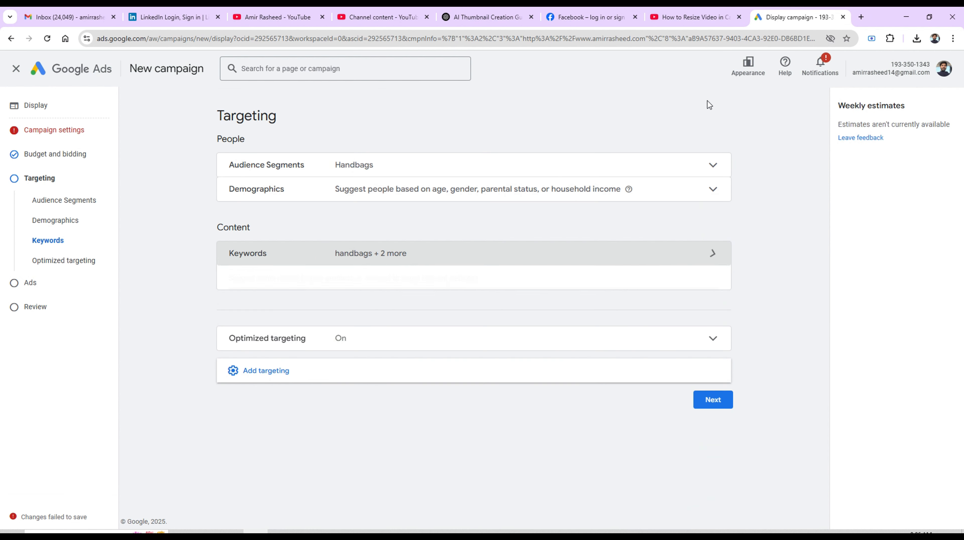
# Add Topics targeting to the campaign with the Beauty & Fitness topic
pyautogui.click(253, 347)
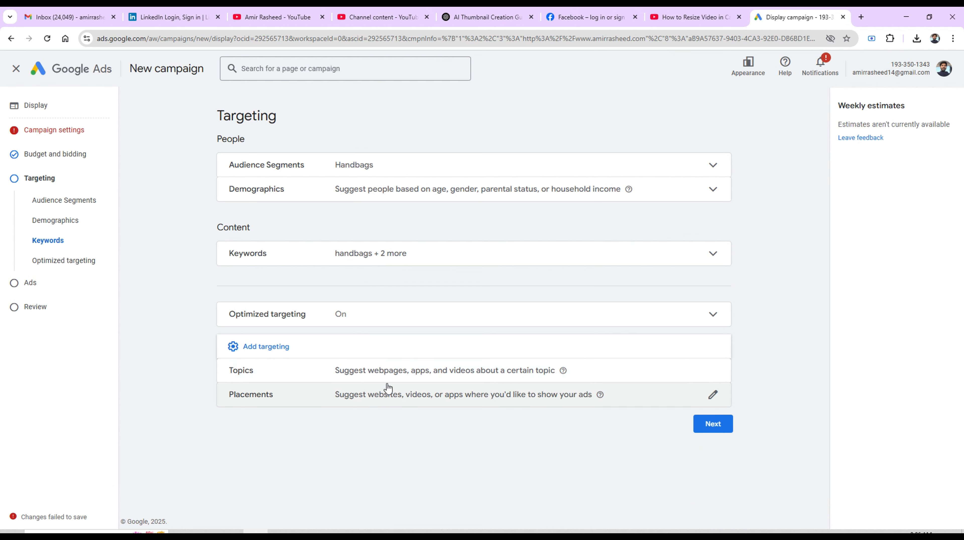
pyautogui.click(369, 368)
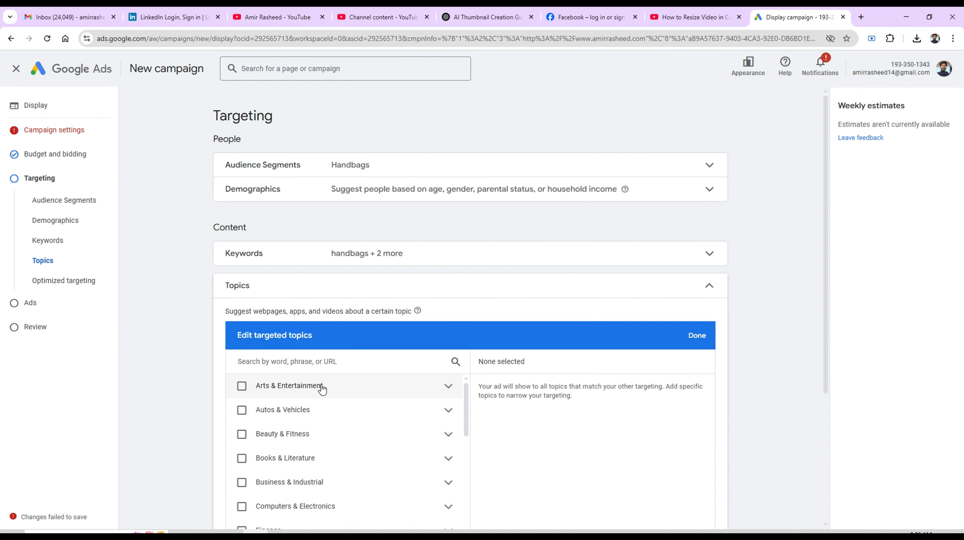
pyautogui.click(247, 438)
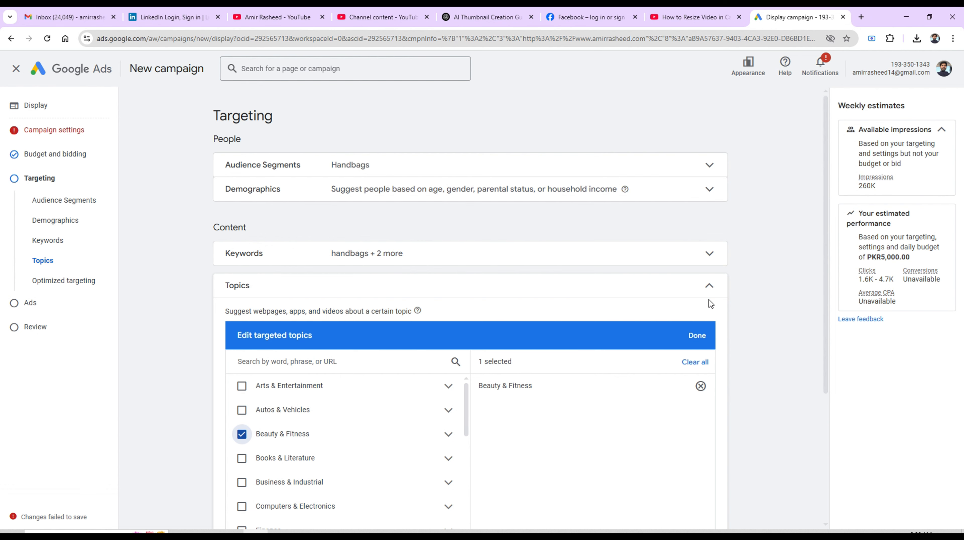
pyautogui.click(708, 286)
# Add Placements targeting and search the placements for "pakistani cooking"
pyautogui.click(264, 372)
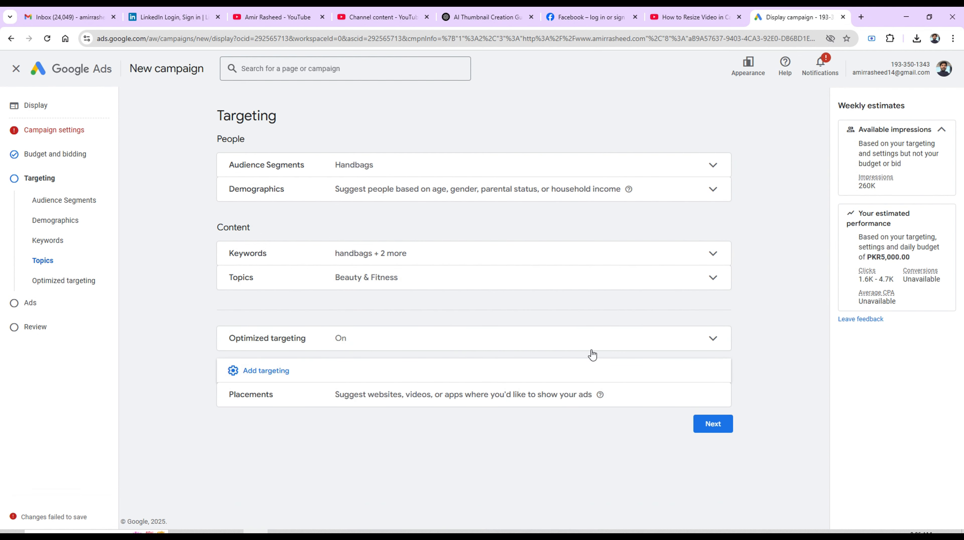
pyautogui.click(293, 401)
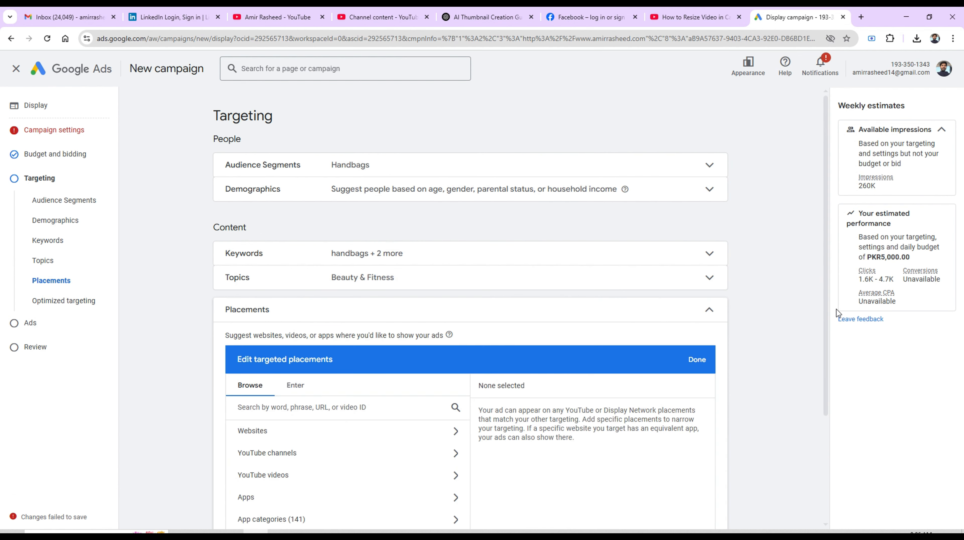
pyautogui.moveTo(827, 305); pyautogui.dragTo(831, 418)
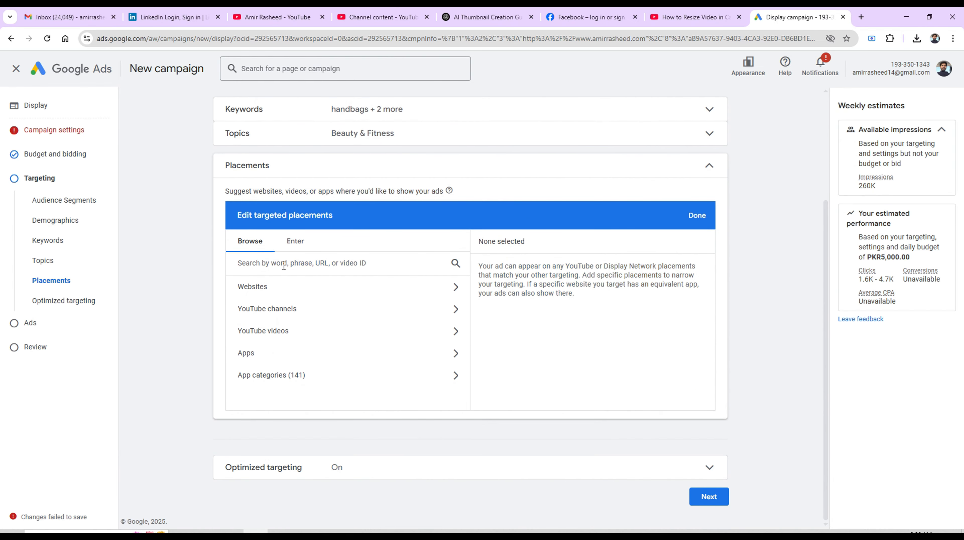
pyautogui.click(284, 265)
pyautogui.write('c')
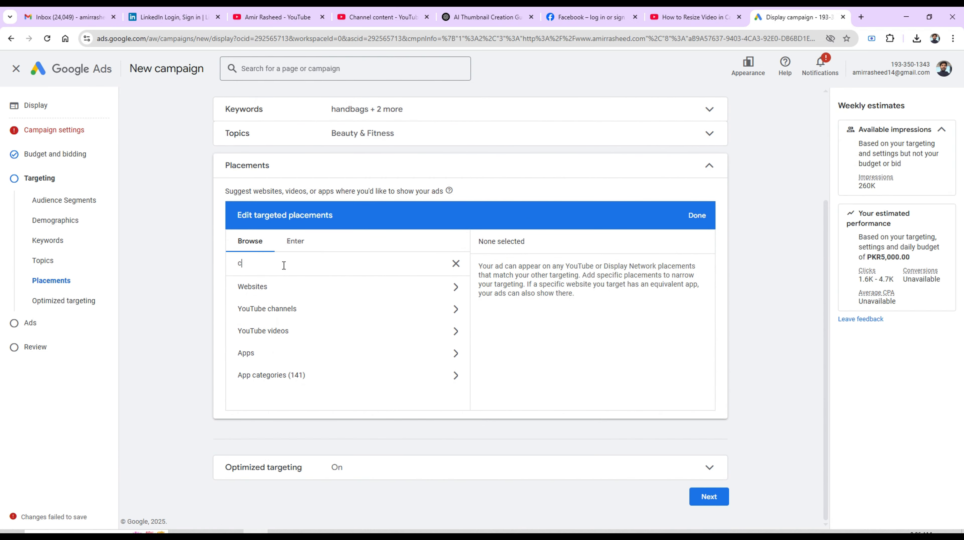
pyautogui.write('ooking ')
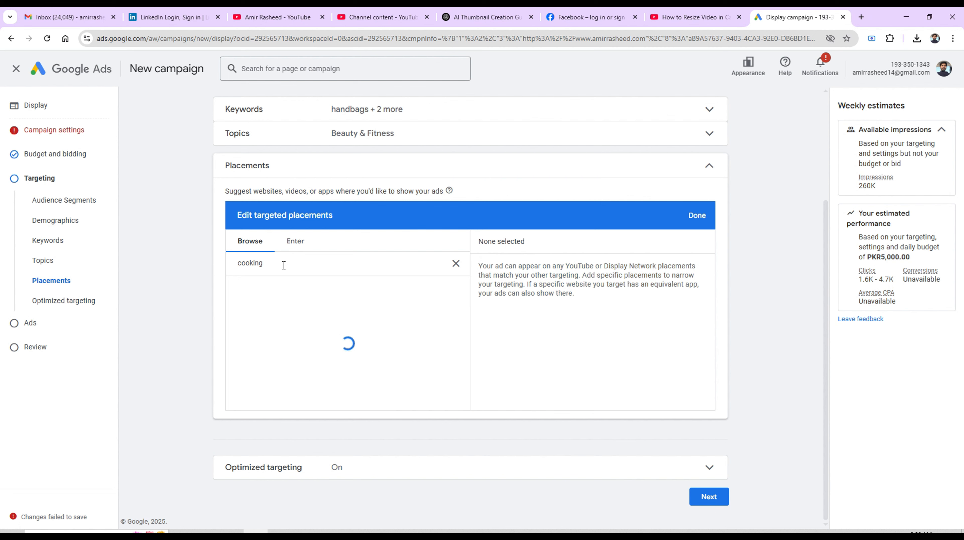
pyautogui.write('pakistani')
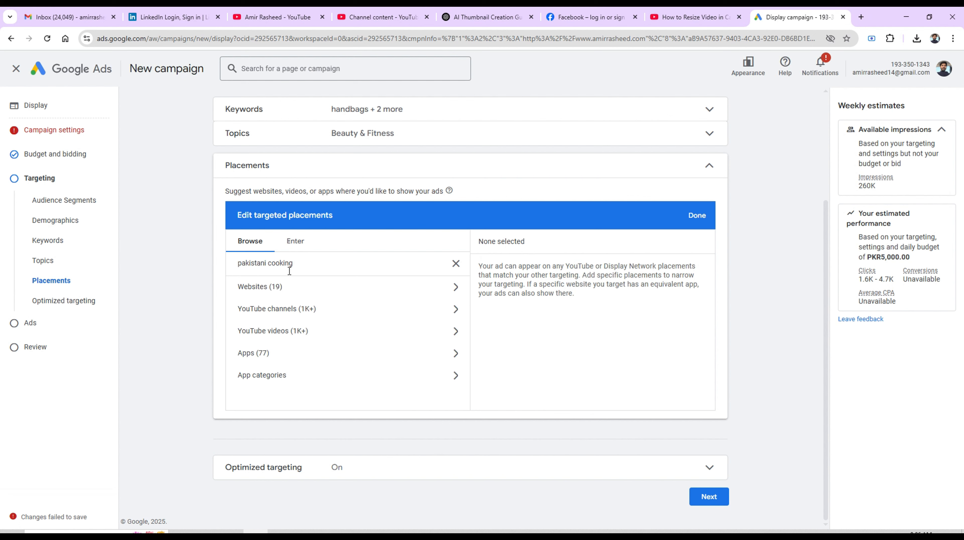
# Target the websites foodfusion.com, kfoods.com and recipe52.com as placements, and look through the other suggested websites
pyautogui.click(293, 290)
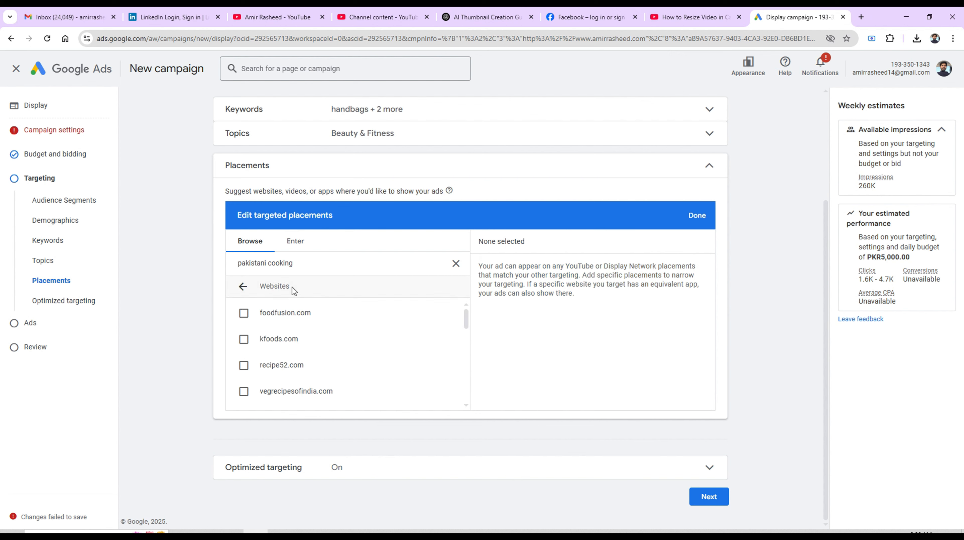
pyautogui.click(243, 313)
pyautogui.click(244, 339)
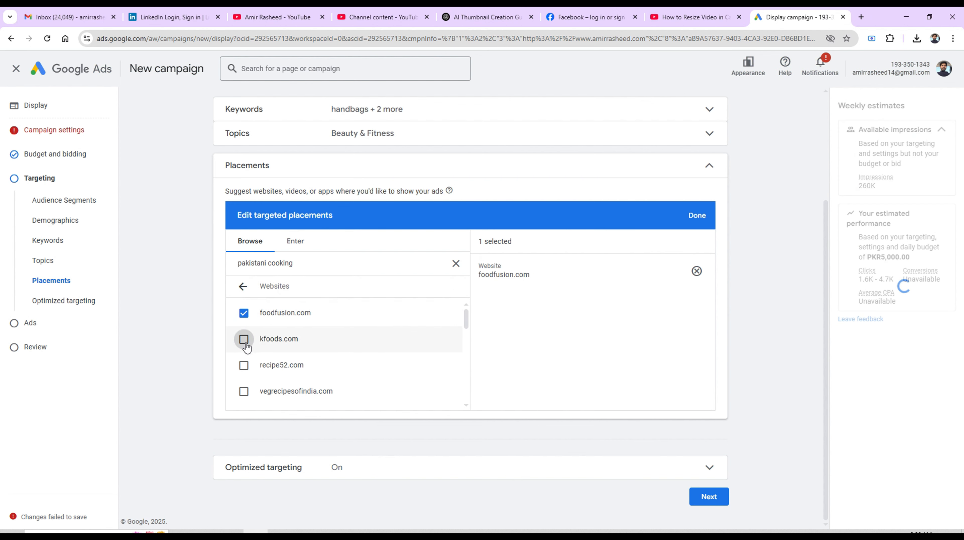
pyautogui.click(243, 365)
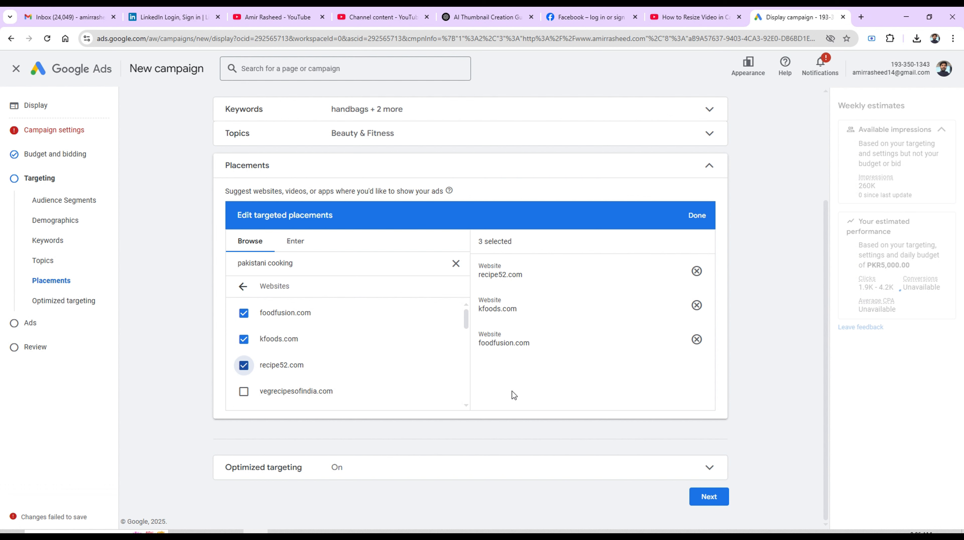
pyautogui.scroll(-1, 467, 405)
pyautogui.scroll(-1, 467, 404)
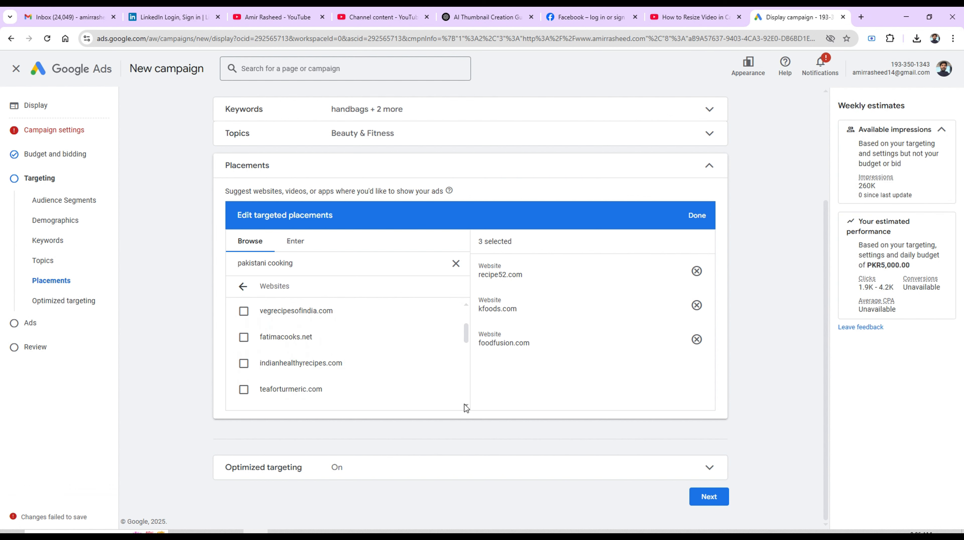
pyautogui.scroll(-3, 464, 403)
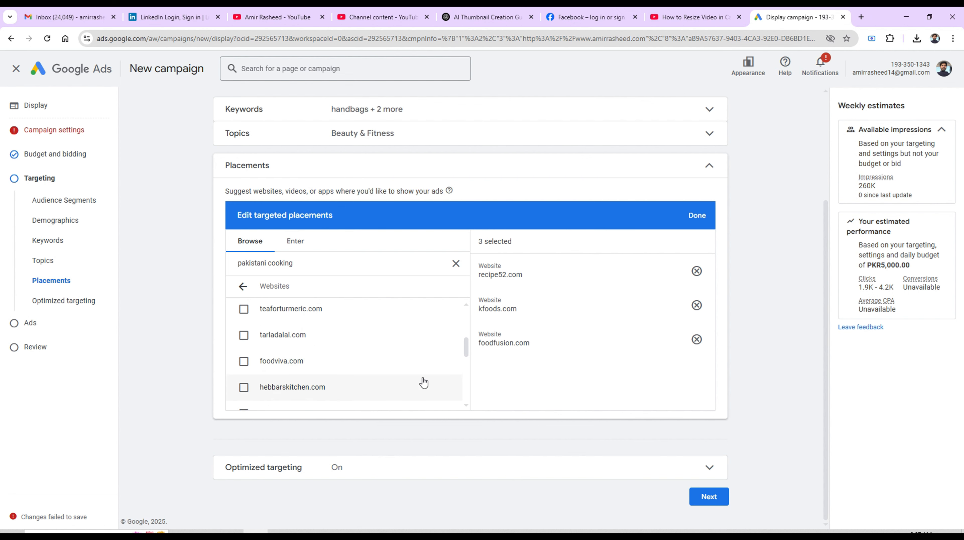
pyautogui.click(243, 288)
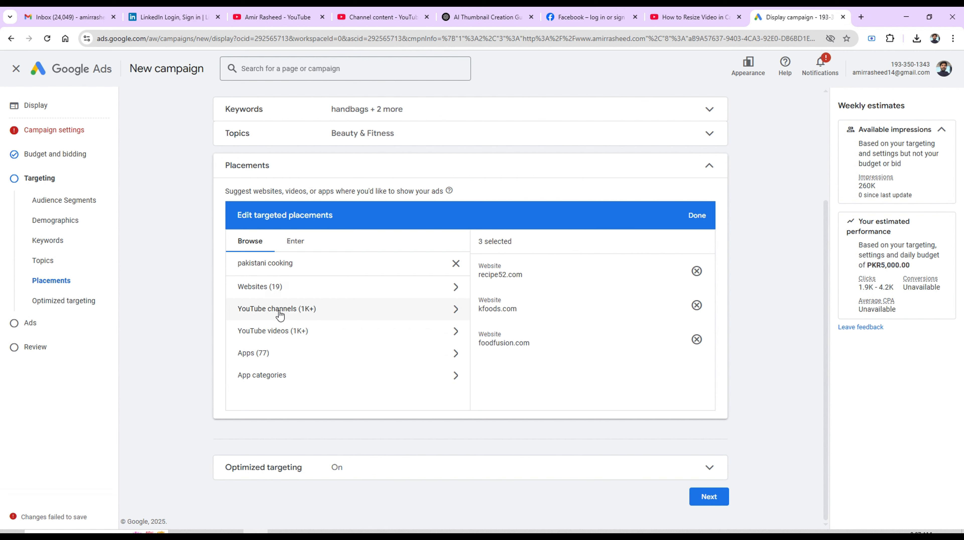
# Target the YouTube channels Pakistani Cooking Visions and Pakistani Cooking, plus the YouTube video "Bhindi Qorma okra Recipe"
pyautogui.click(276, 317)
pyautogui.click(338, 324)
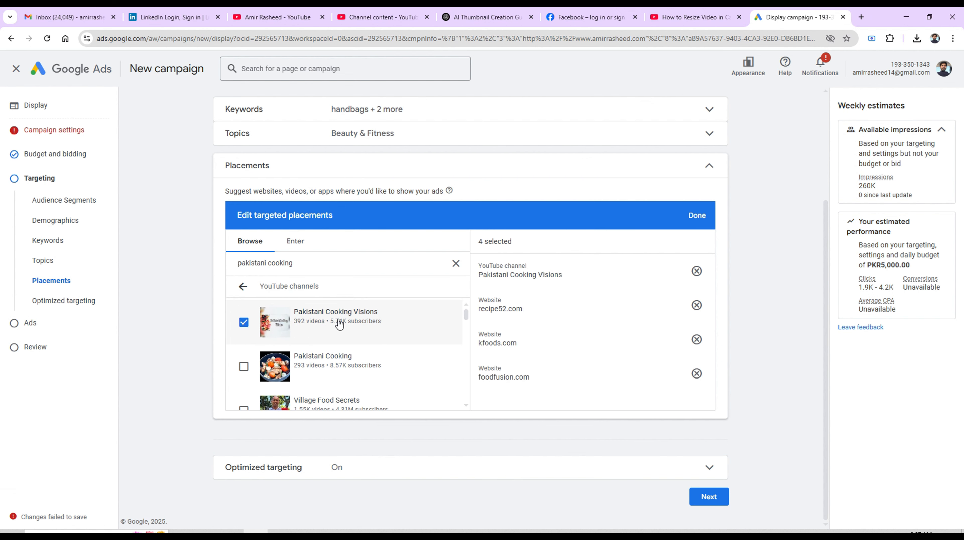
pyautogui.click(338, 369)
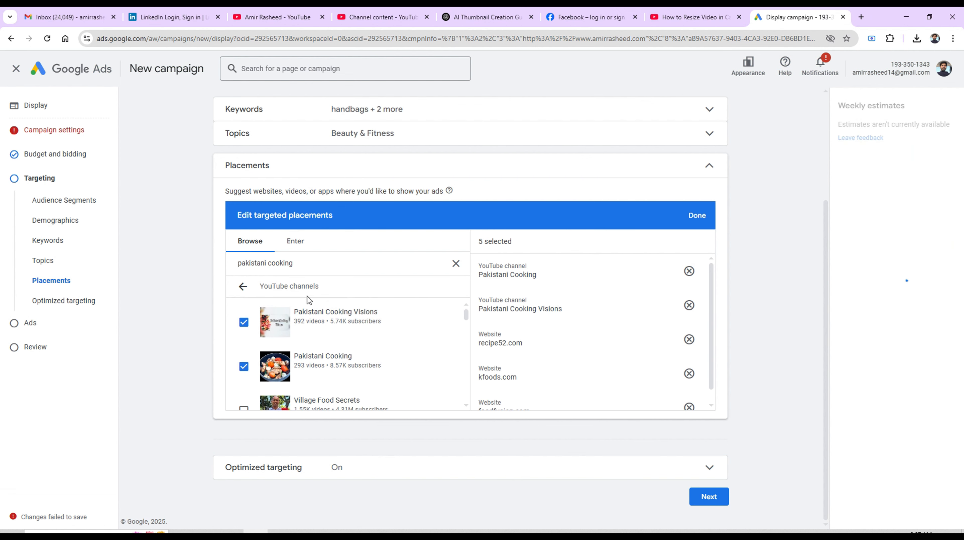
pyautogui.click(244, 288)
pyautogui.click(264, 329)
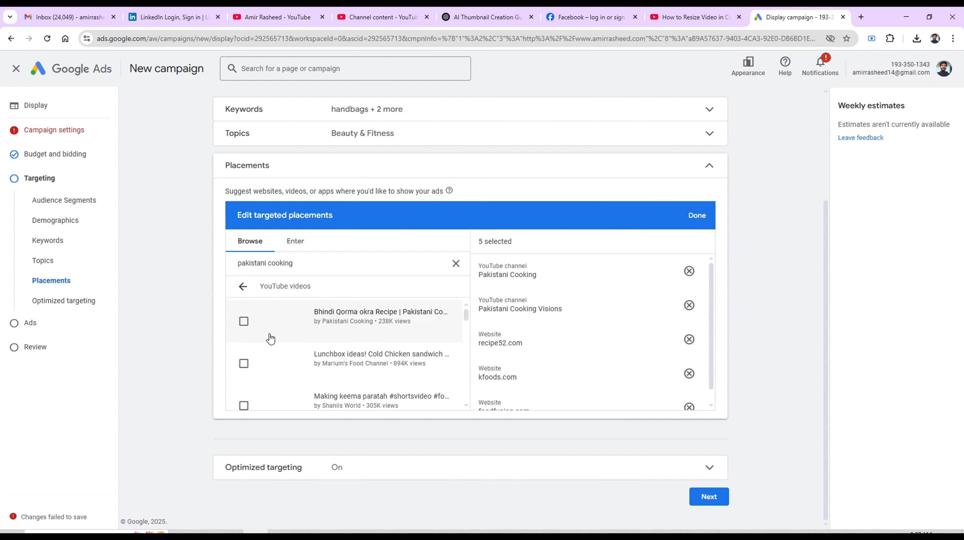
pyautogui.click(353, 330)
pyautogui.click(242, 286)
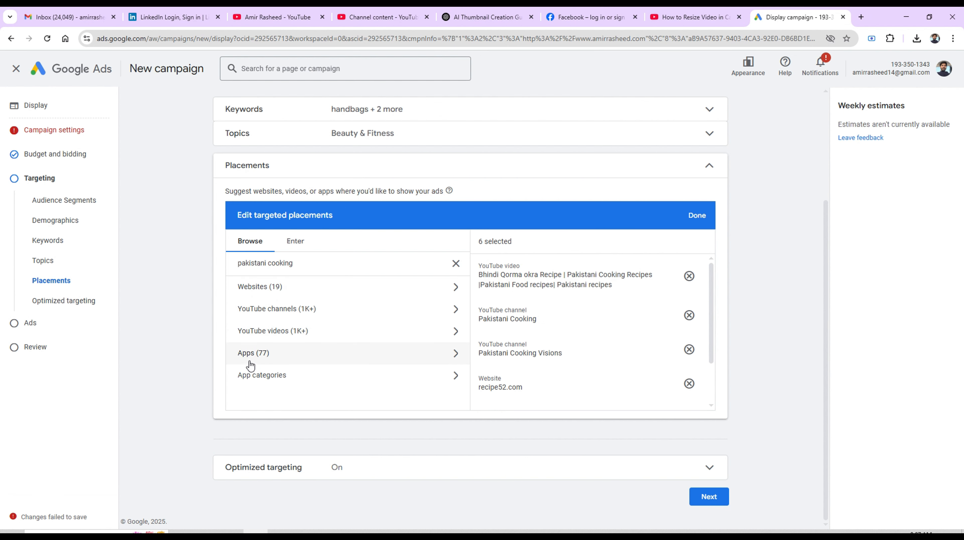
# Target the apps Street Food Recipes In Urdu and Pakistani Recipes in English, and return to the placement categories
pyautogui.click(252, 361)
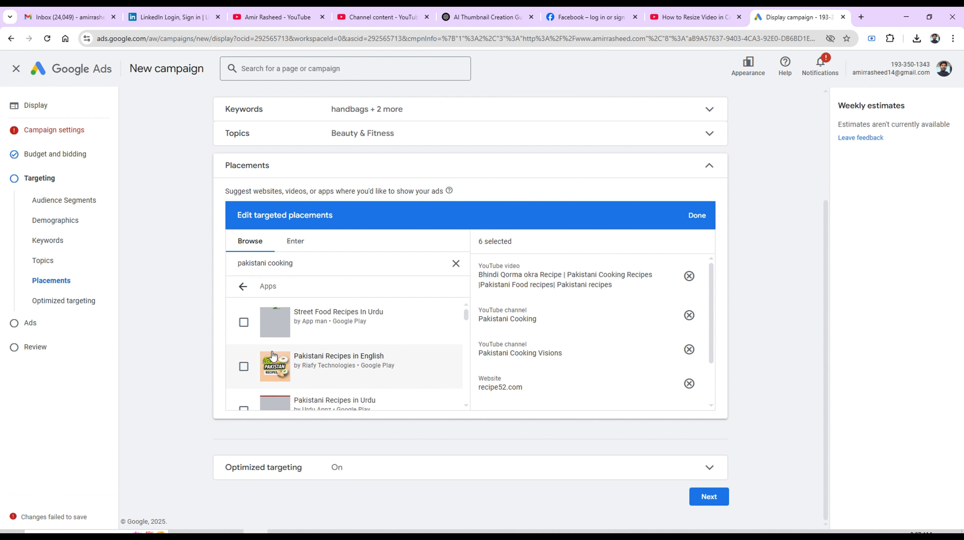
pyautogui.click(330, 332)
pyautogui.click(334, 370)
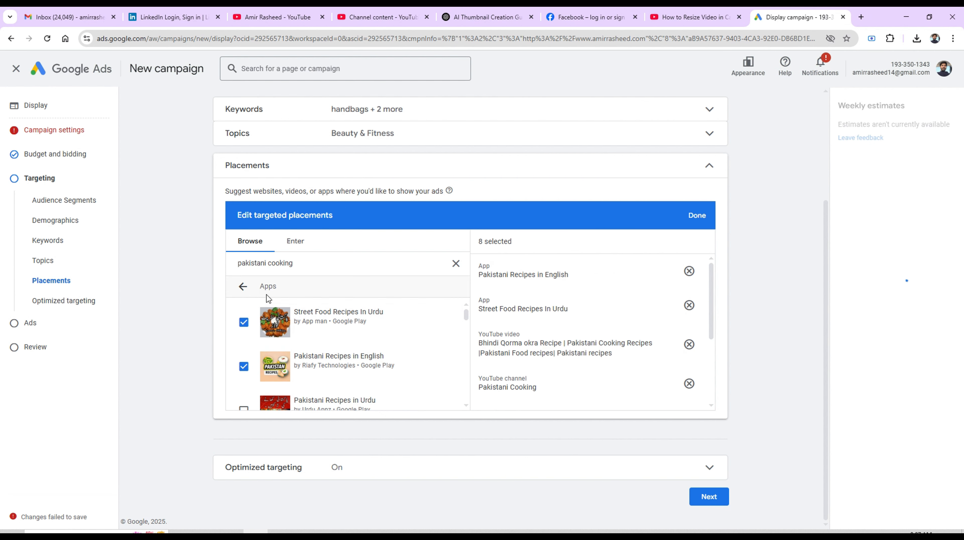
pyautogui.click(243, 286)
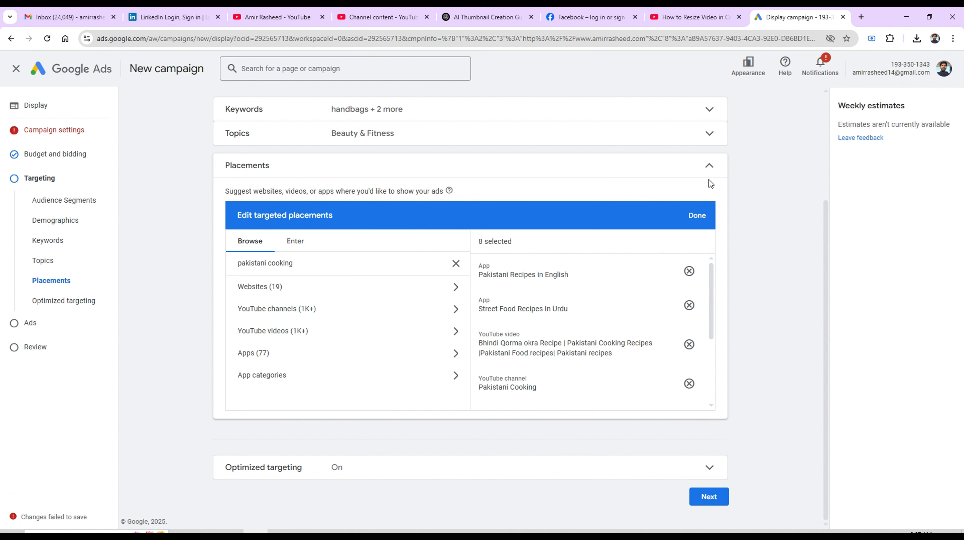
# Clear the "pakistani cooking" search from the targeted placements
pyautogui.click(311, 264)
pyautogui.press('BackSpace')
pyautogui.press('BackSpace')
pyautogui.press('BackSpace')
pyautogui.press('BackSpace')
pyautogui.press('BackSpace')
pyautogui.press('BackSpace')
pyautogui.press('BackSpace')
pyautogui.press('BackSpace')
pyautogui.press('BackSpace')
pyautogui.press('BackSpace')
pyautogui.press('BackSpace')
pyautogui.press('BackSpace')
pyautogui.press('BackSpace')
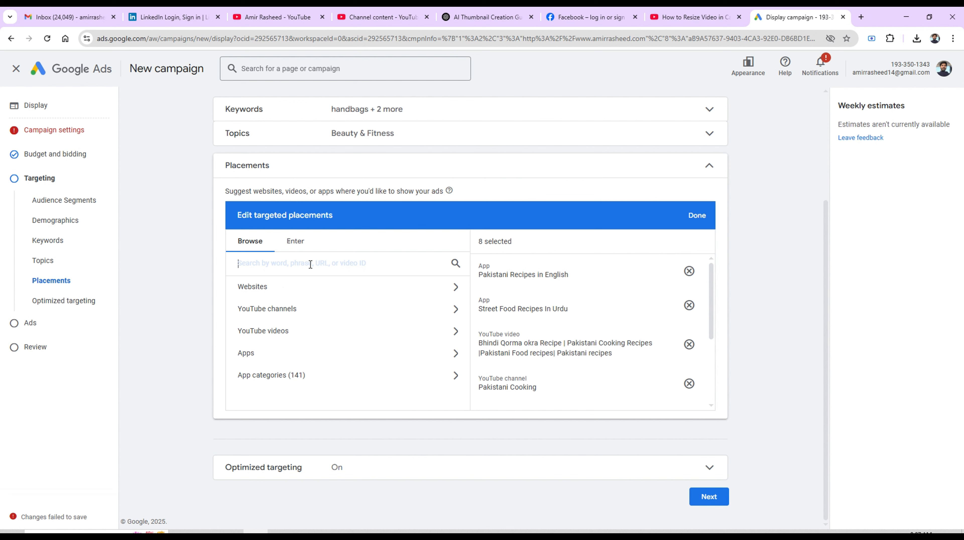
pyautogui.write('sports')
pyautogui.press('BackSpace')
pyautogui.press('BackSpace')
pyautogui.press('BackSpace')
pyautogui.press('BackSpace')
pyautogui.press('BackSpace')
pyautogui.press('BackSpace')
pyautogui.press('BackSpace')
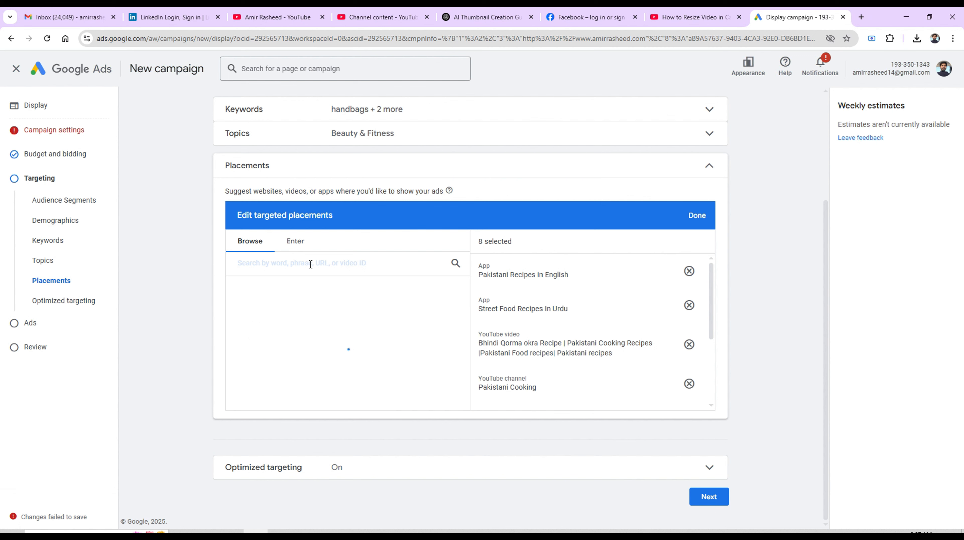
# Search the placements for "pakistani news" and look through the suggested websites, YouTube channels and YouTube videos
pyautogui.write('pakistani news')
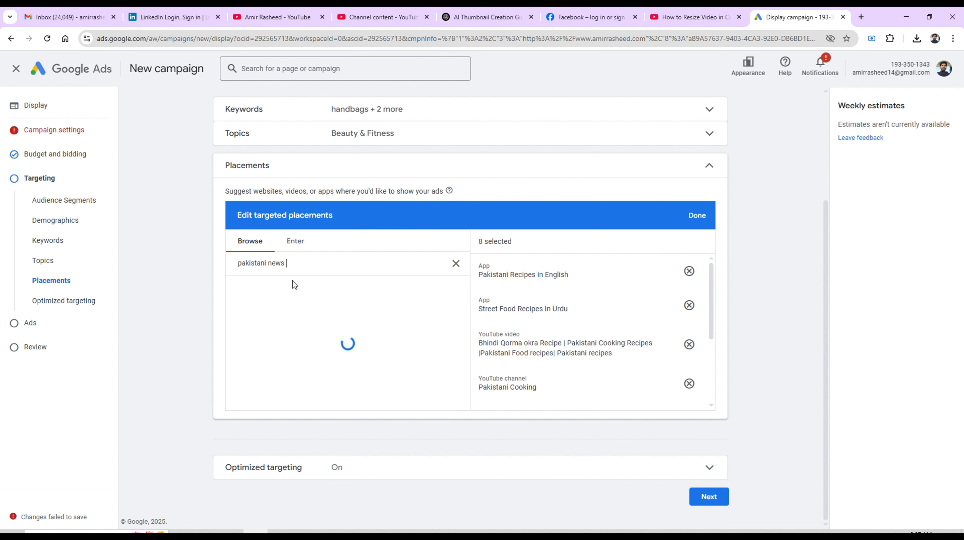
pyautogui.click(271, 291)
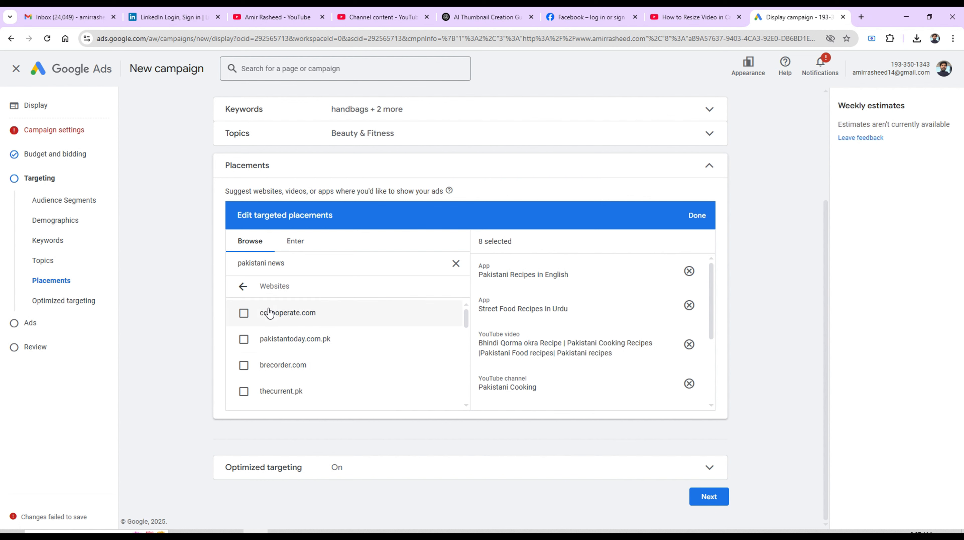
pyautogui.click(243, 286)
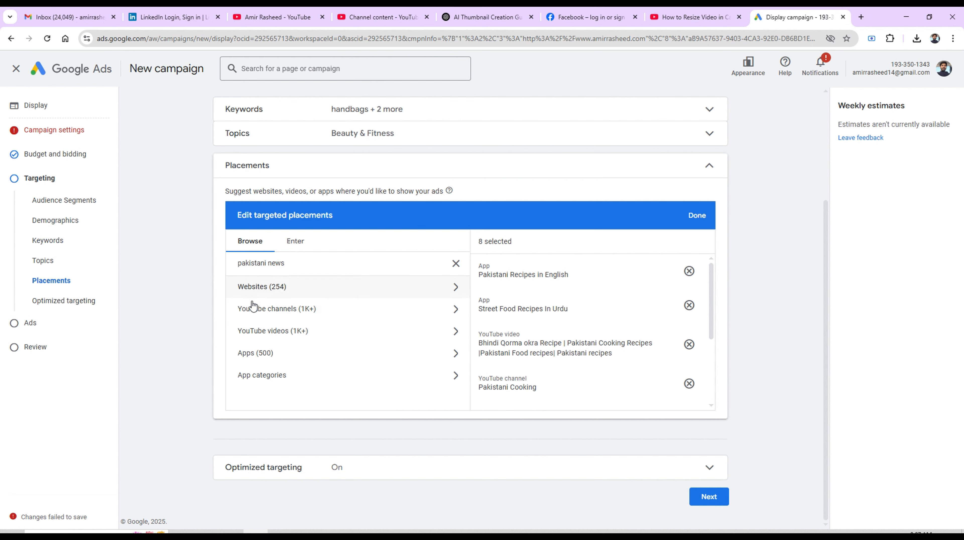
pyautogui.click(265, 312)
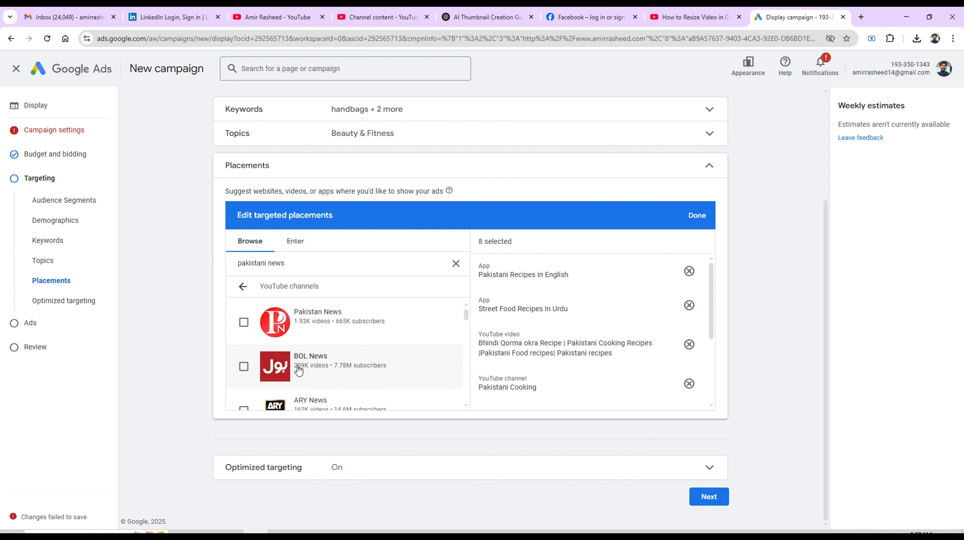
pyautogui.click(243, 286)
pyautogui.click(271, 337)
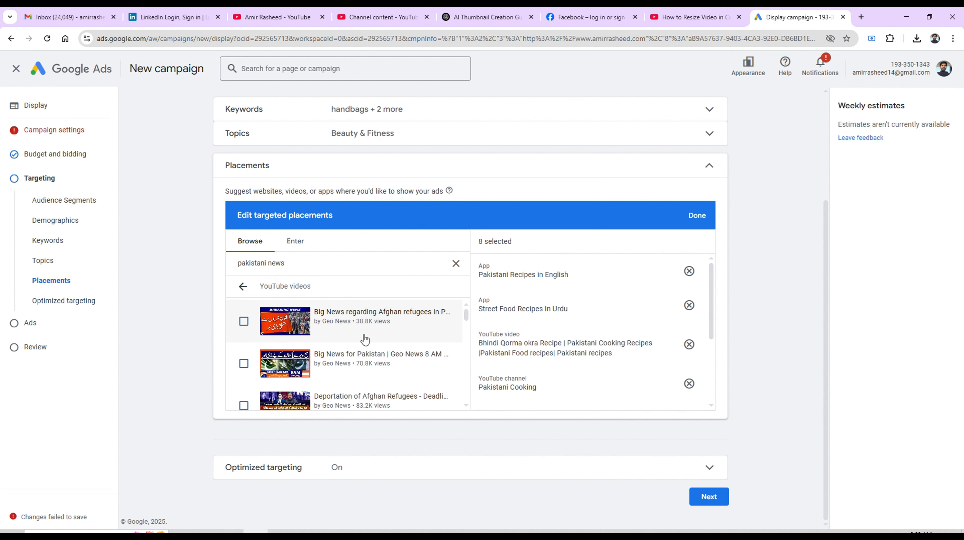
# Search the placements for "pakistani drama", look at the suggested YouTube videos, and return to the placement categories
pyautogui.click(315, 266)
pyautogui.press('BackSpace')
pyautogui.press('BackSpace')
pyautogui.press('BackSpace')
pyautogui.press('BackSpace')
pyautogui.press('BackSpace')
pyautogui.write('drama')
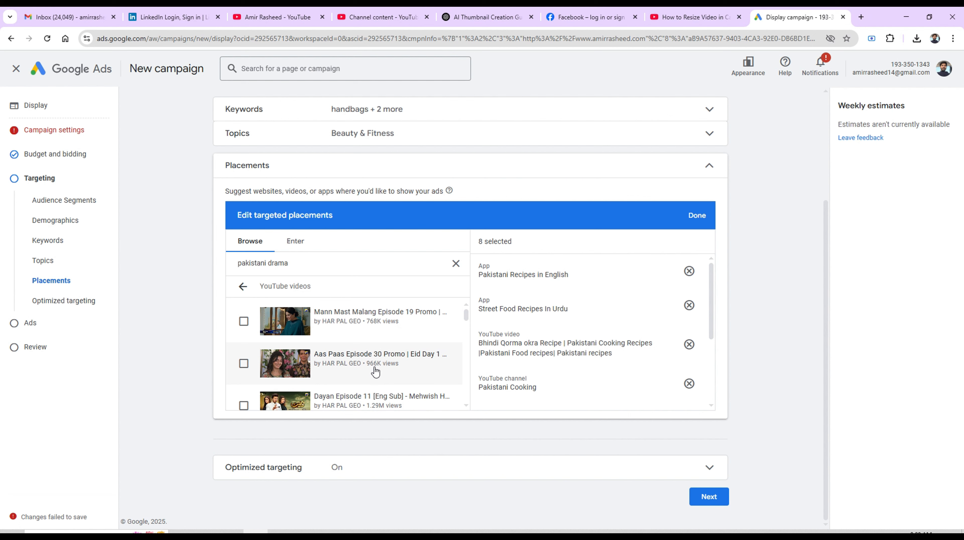
pyautogui.click(243, 287)
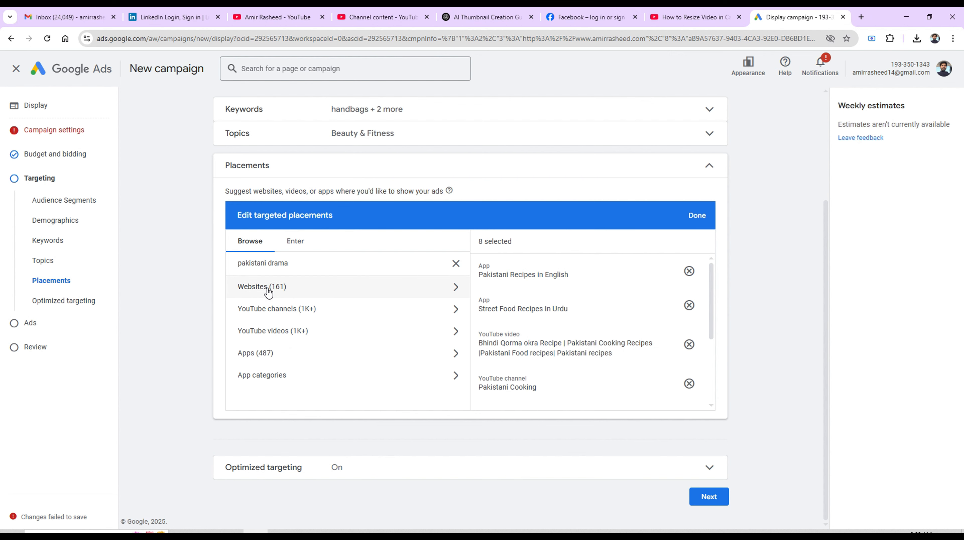
pyautogui.click(707, 498)
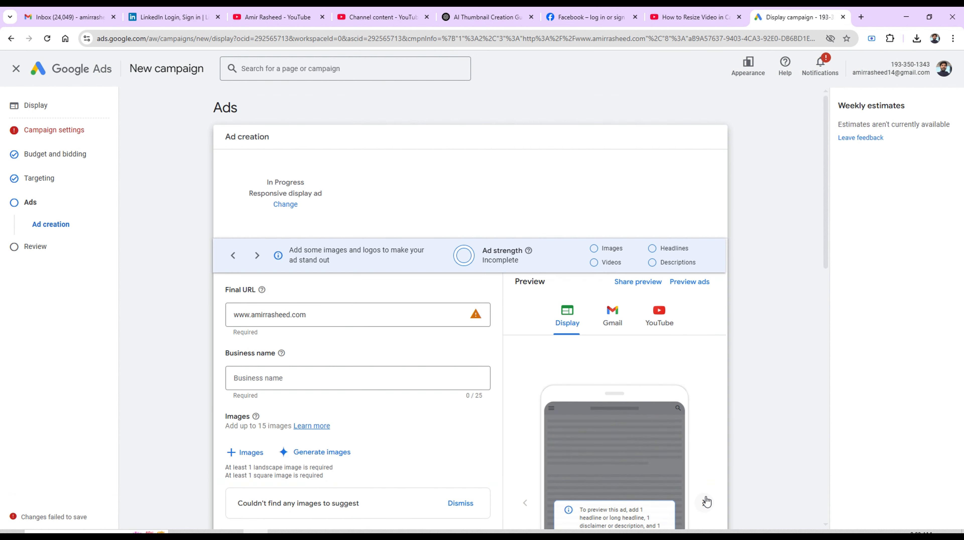
pyautogui.moveTo(826, 235); pyautogui.dragTo(830, 265)
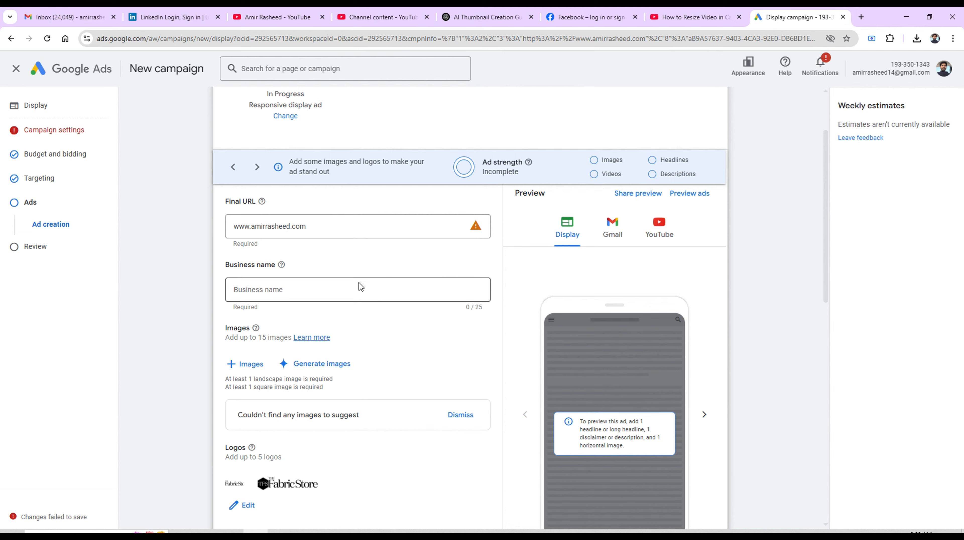
pyautogui.doubleClick(361, 226)
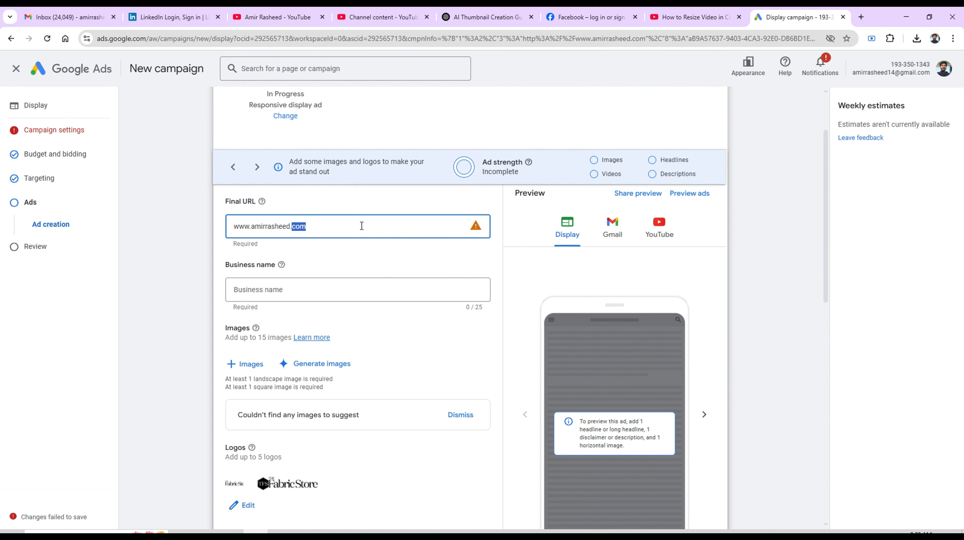
pyautogui.click(861, 18)
pyautogui.write('www.canva.com')
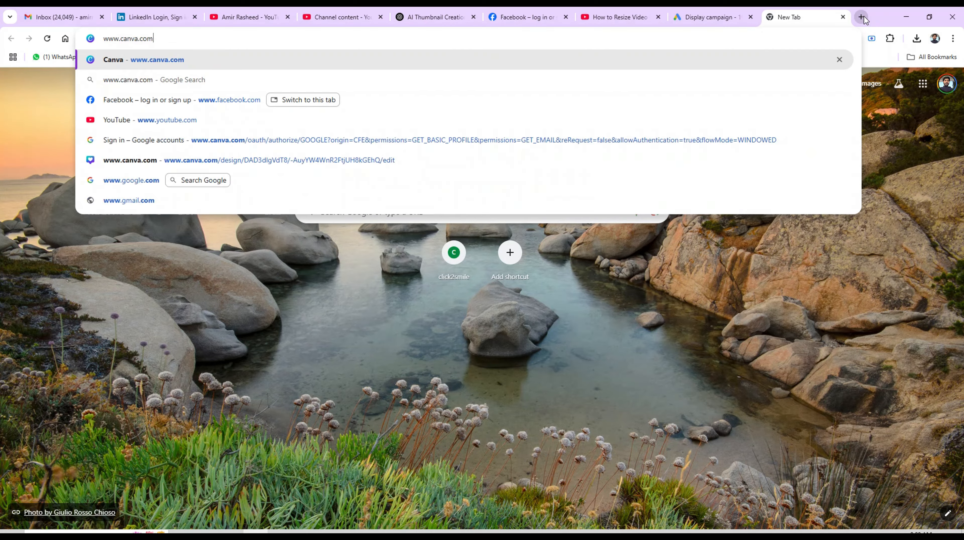
pyautogui.press('Return')
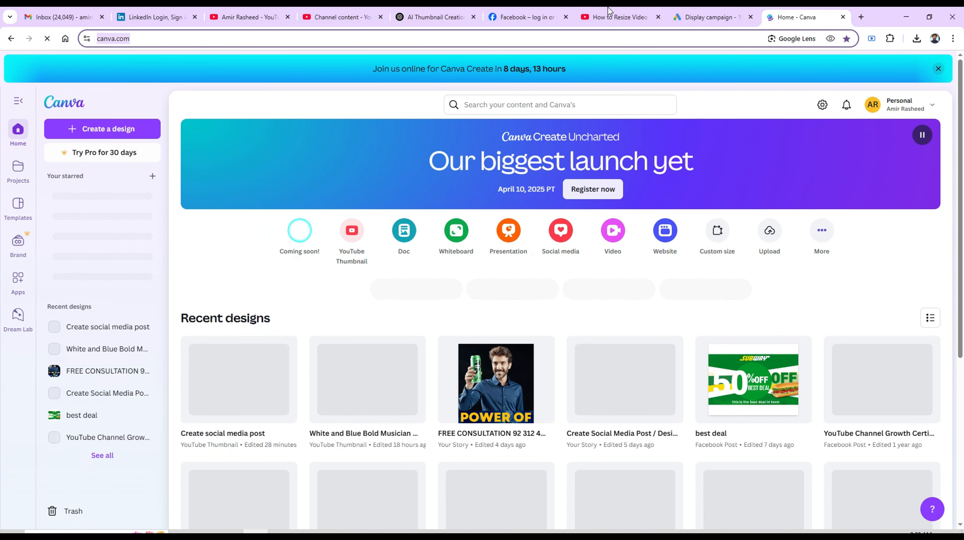
pyautogui.click(719, 18)
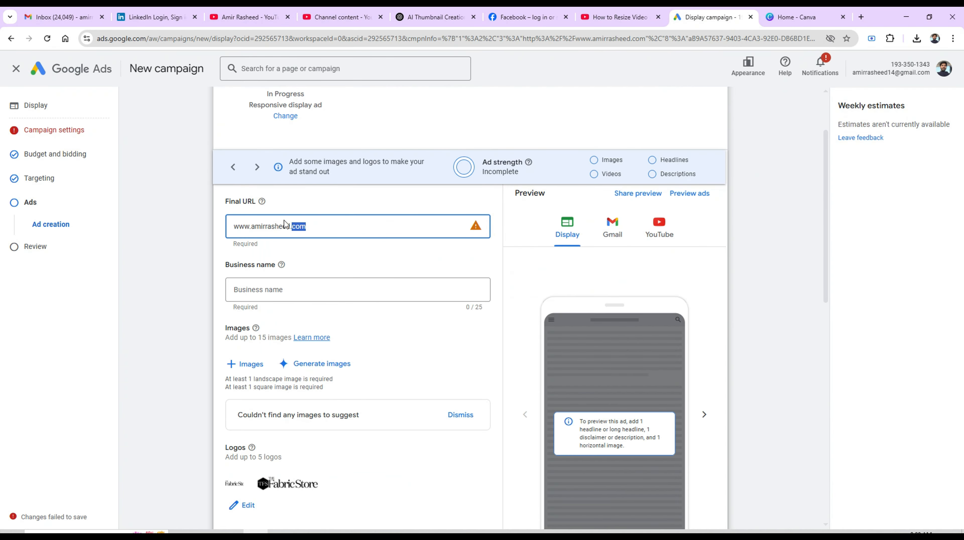
pyautogui.click(317, 225)
pyautogui.hotkey('ctrl', 'a')
pyautogui.write('https://www.canva.com/')
pyautogui.click(259, 288)
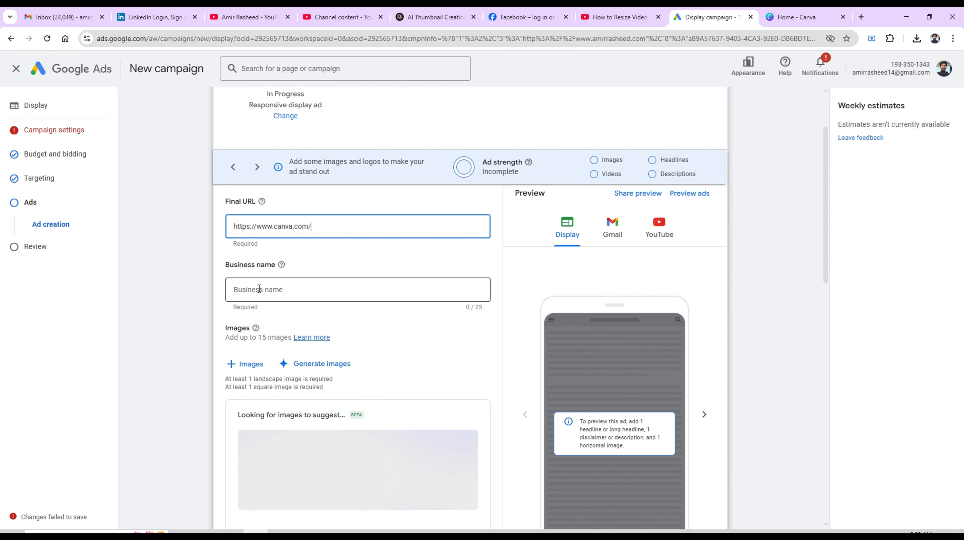
pyautogui.write('AR')
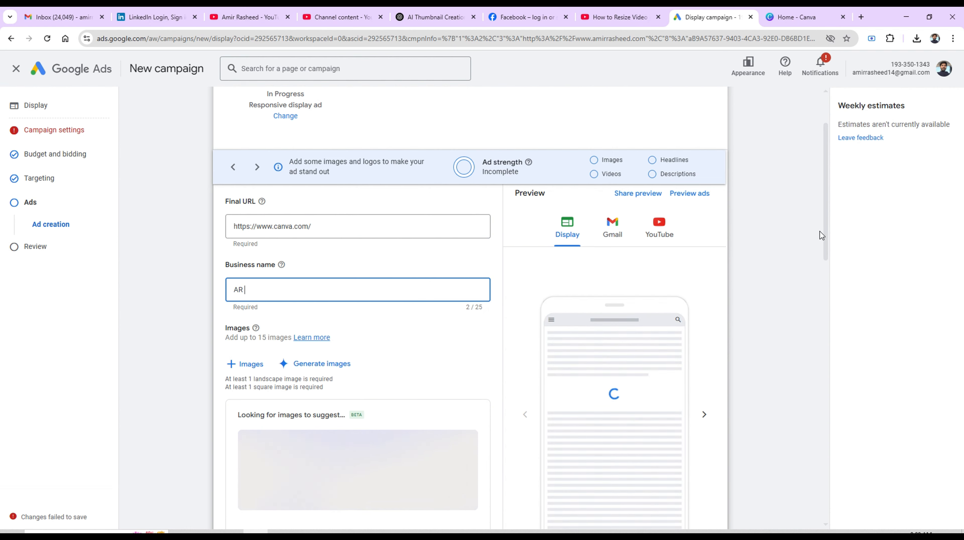
# Add the suggested horizontal Canva banner and the second generated square image, showing a drawing tablet, to the ad's images and save them
pyautogui.moveTo(823, 231); pyautogui.dragTo(825, 286)
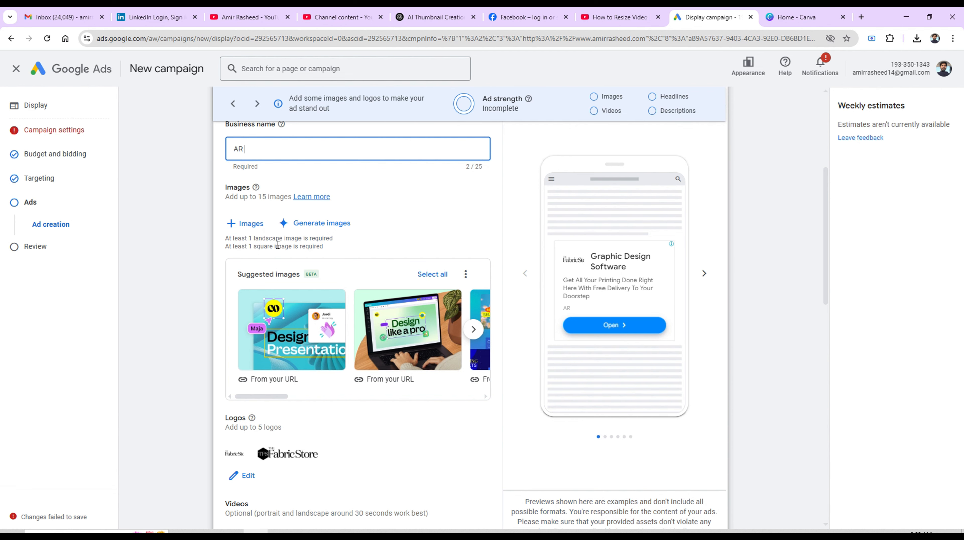
pyautogui.click(247, 222)
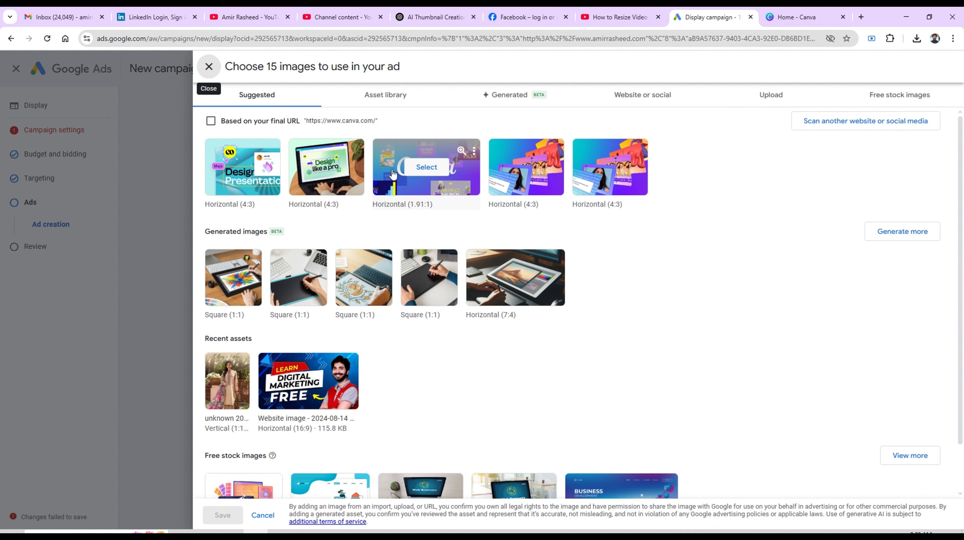
pyautogui.click(419, 168)
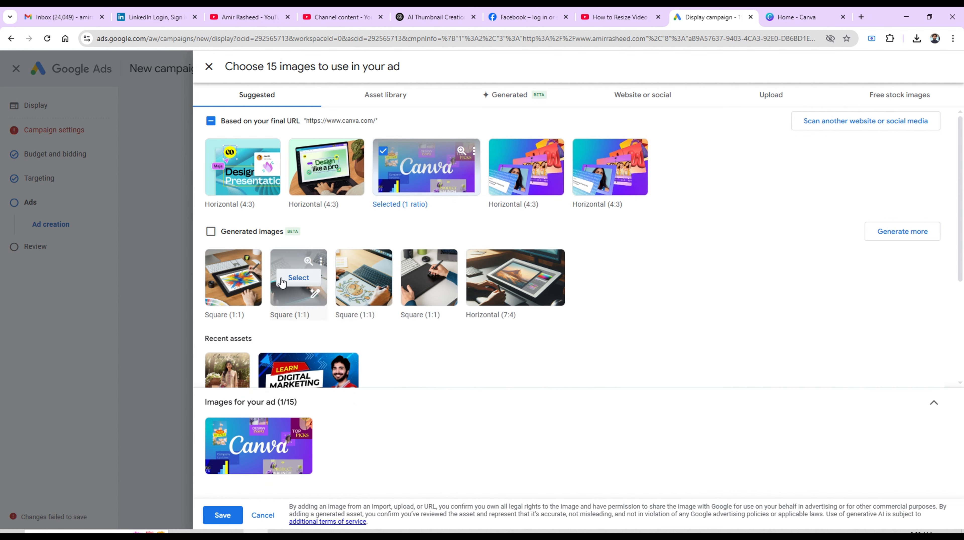
pyautogui.click(295, 282)
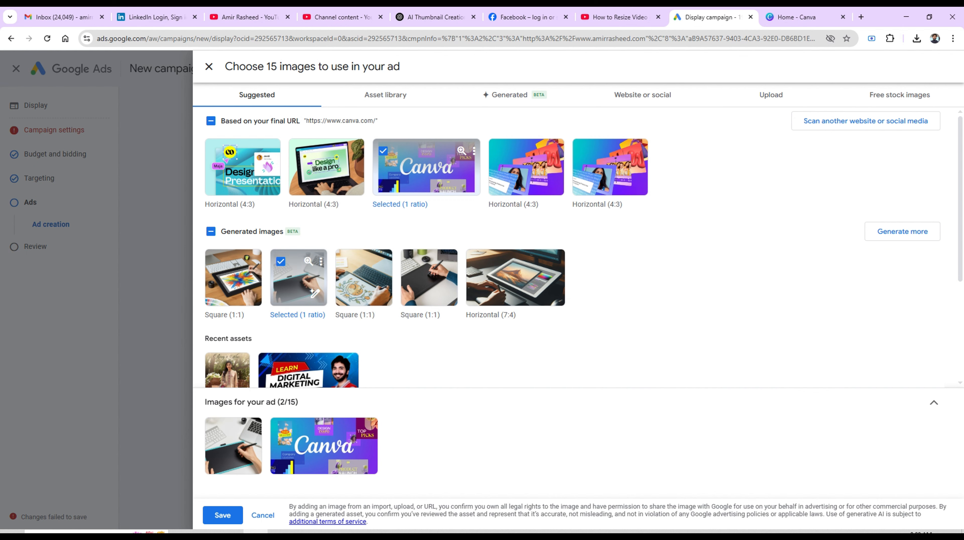
pyautogui.click(223, 515)
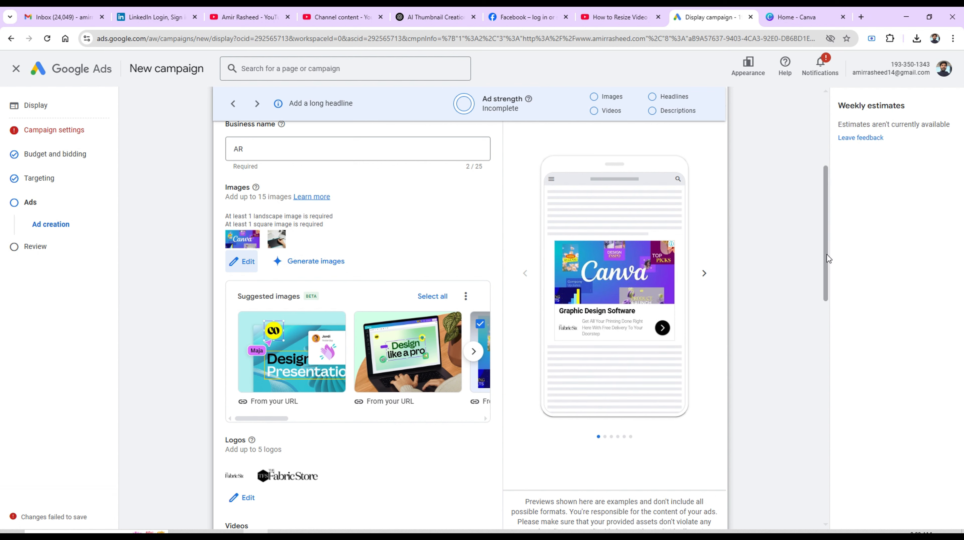
# Preview the next display ad layout, and add all suggested images to the ad
pyautogui.moveTo(825, 254); pyautogui.dragTo(819, 232)
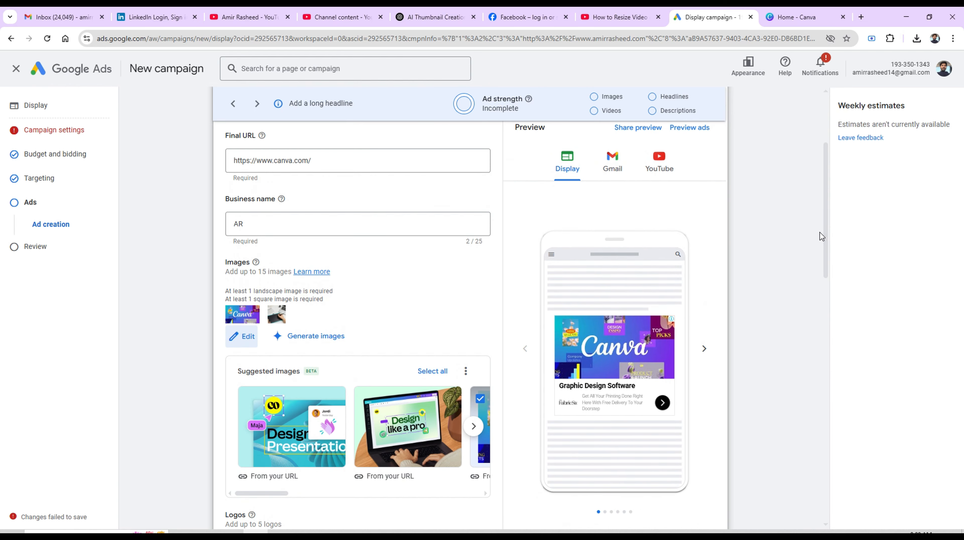
pyautogui.click(705, 349)
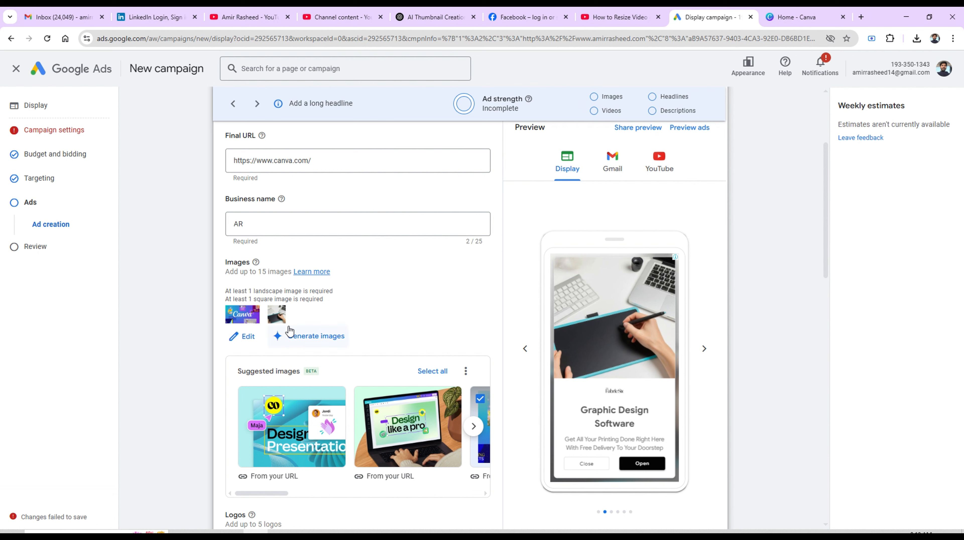
pyautogui.click(431, 372)
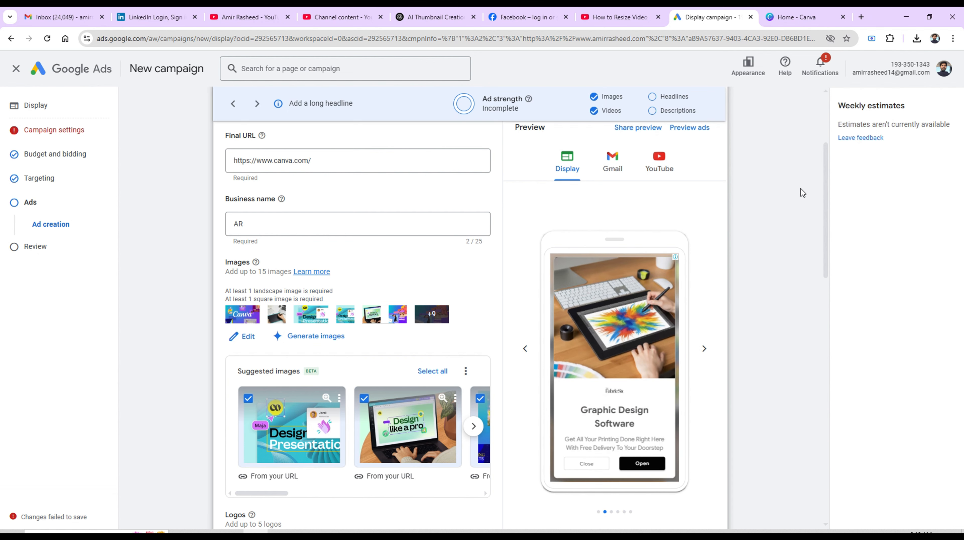
# Look at the ad's logo choices in the asset library and the logo upload option, and close the logo selection without saving
pyautogui.moveTo(825, 197); pyautogui.dragTo(819, 259)
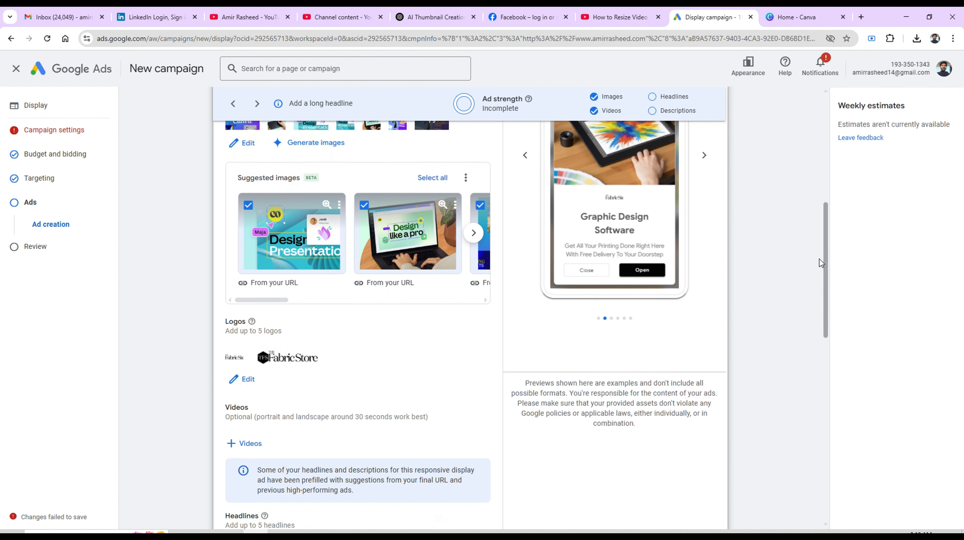
pyautogui.scroll(-2, 286, 465)
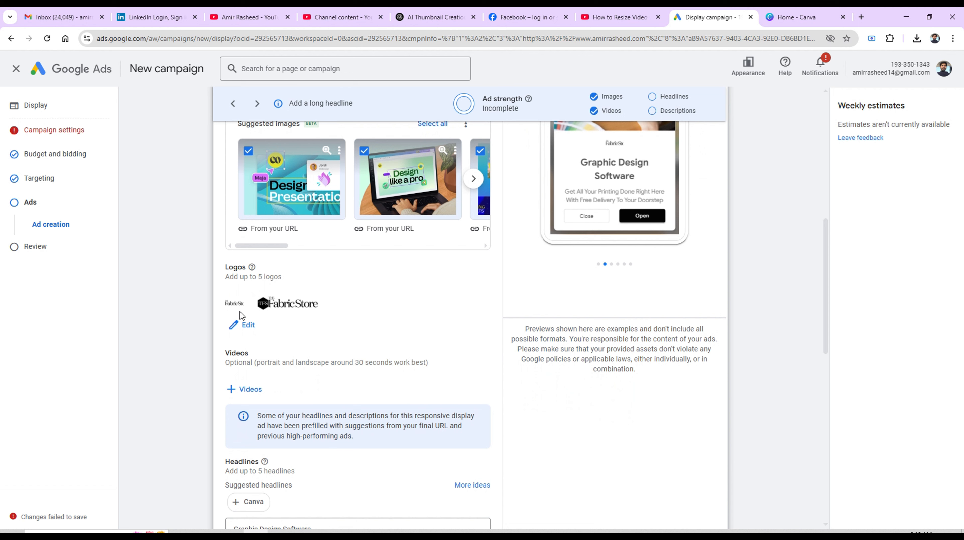
pyautogui.click(251, 330)
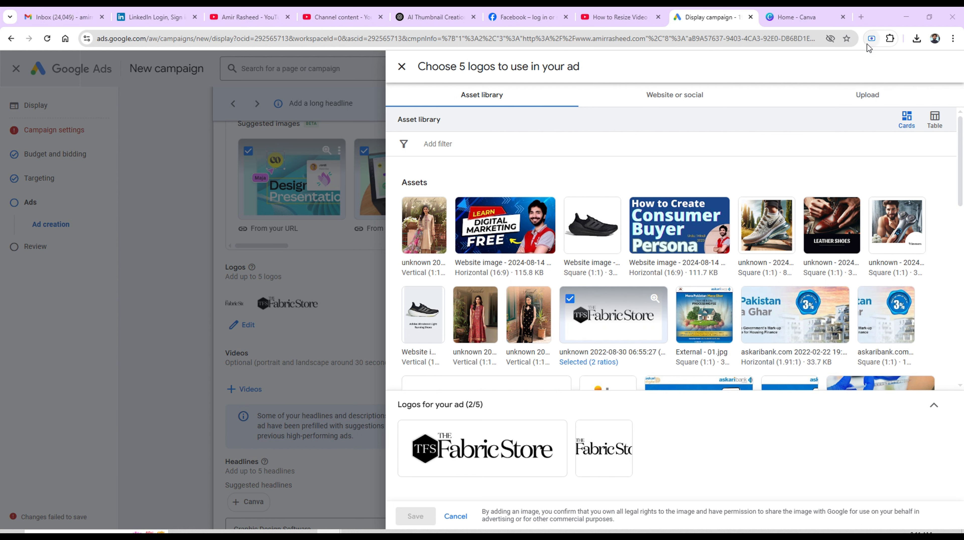
pyautogui.click(867, 98)
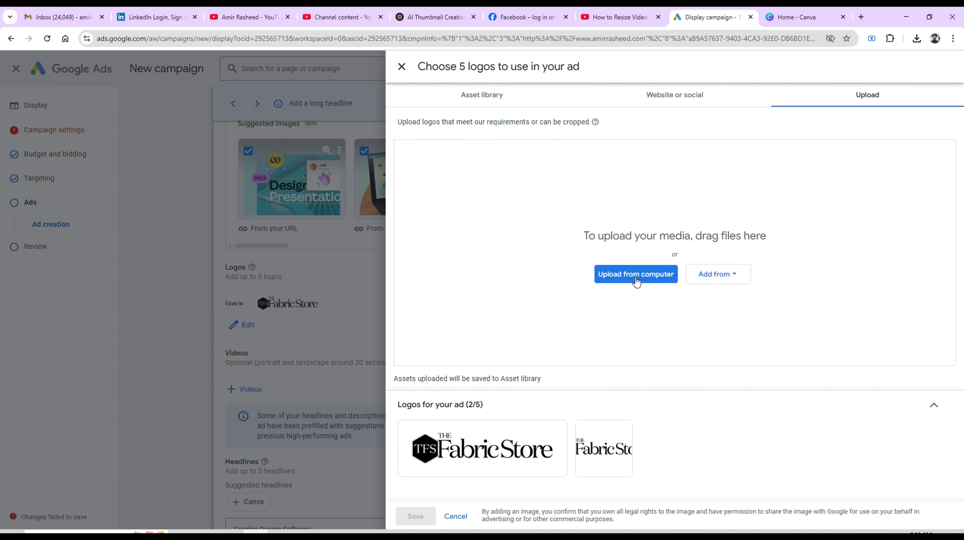
pyautogui.click(401, 67)
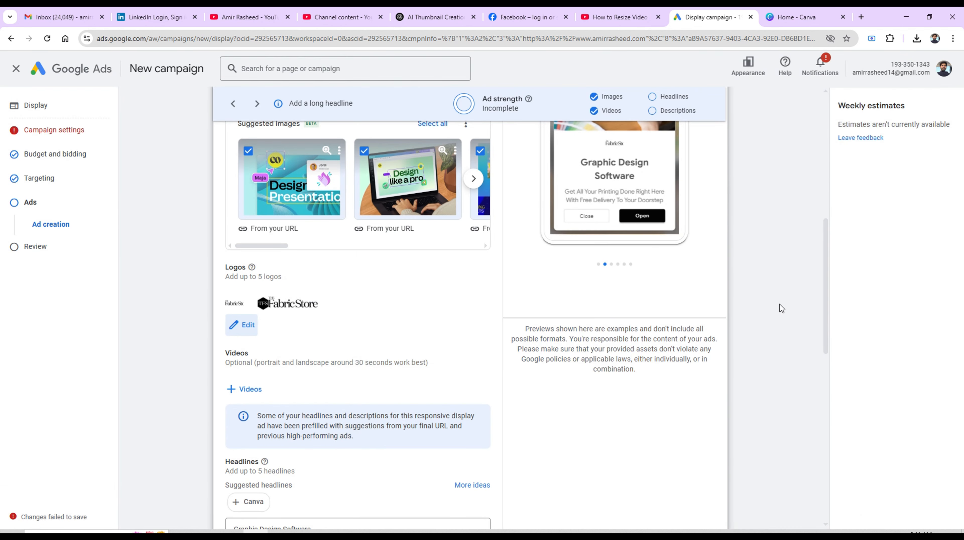
# Set the first headline to "learn digital marketing" and add the suggested headline "Create Stunning Canva Software"
pyautogui.moveTo(825, 297); pyautogui.dragTo(826, 361)
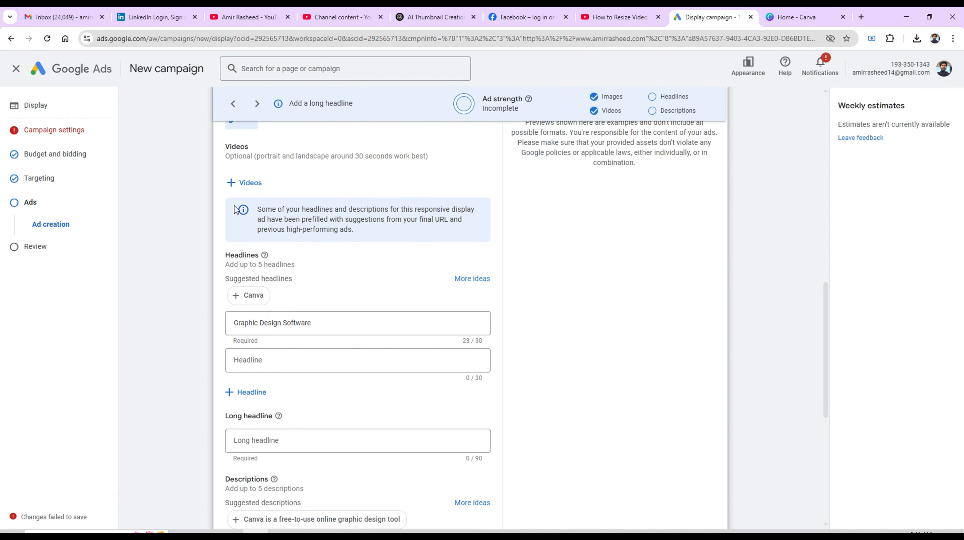
pyautogui.tripleClick(344, 324)
pyautogui.write('learn')
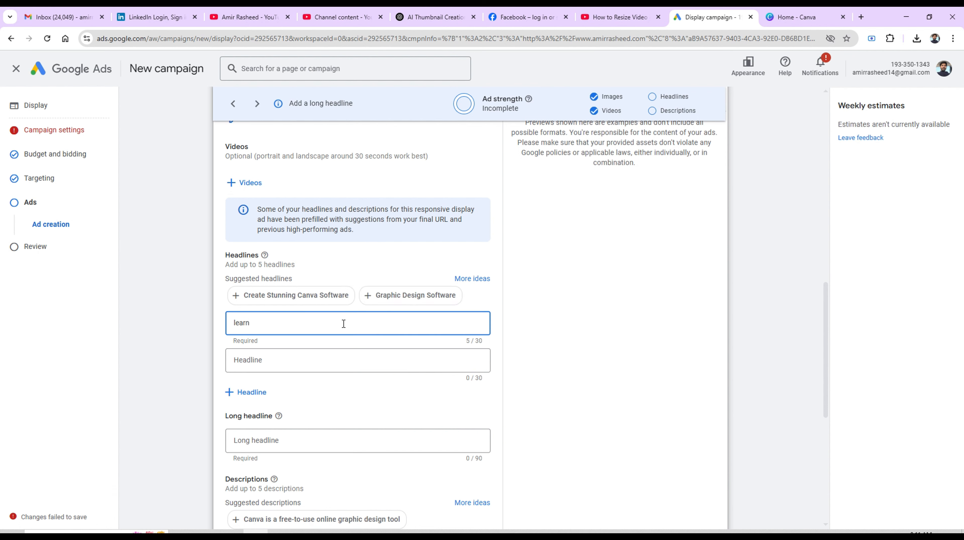
pyautogui.click(312, 301)
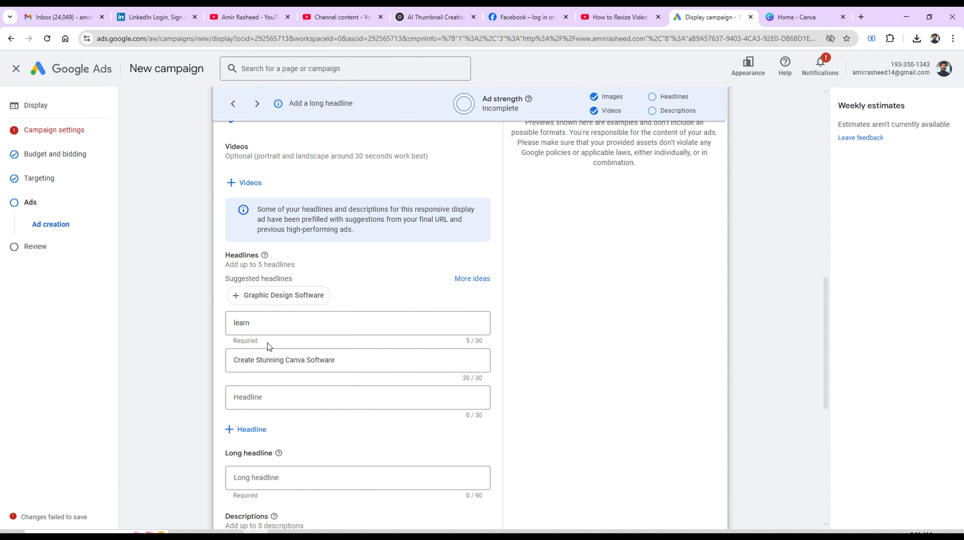
pyautogui.click(276, 321)
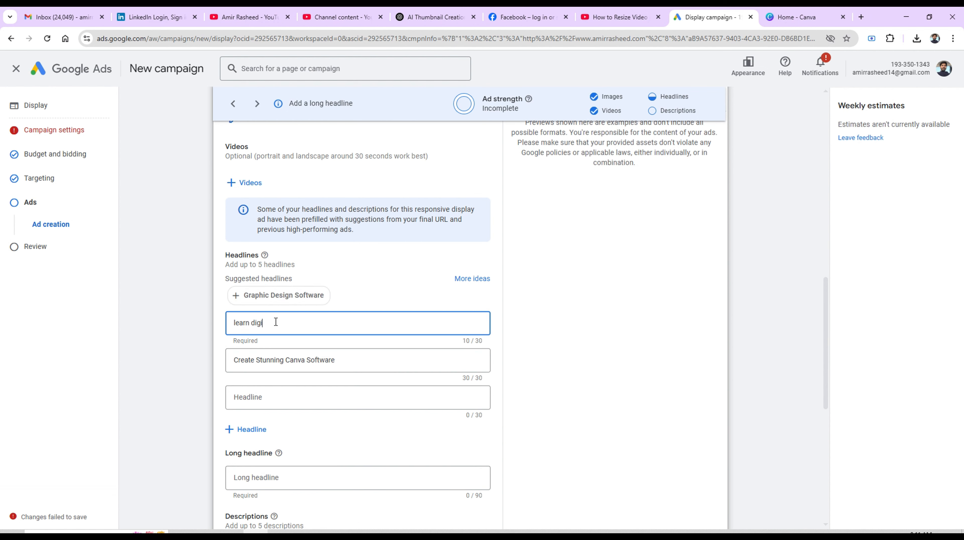
pyautogui.click(276, 396)
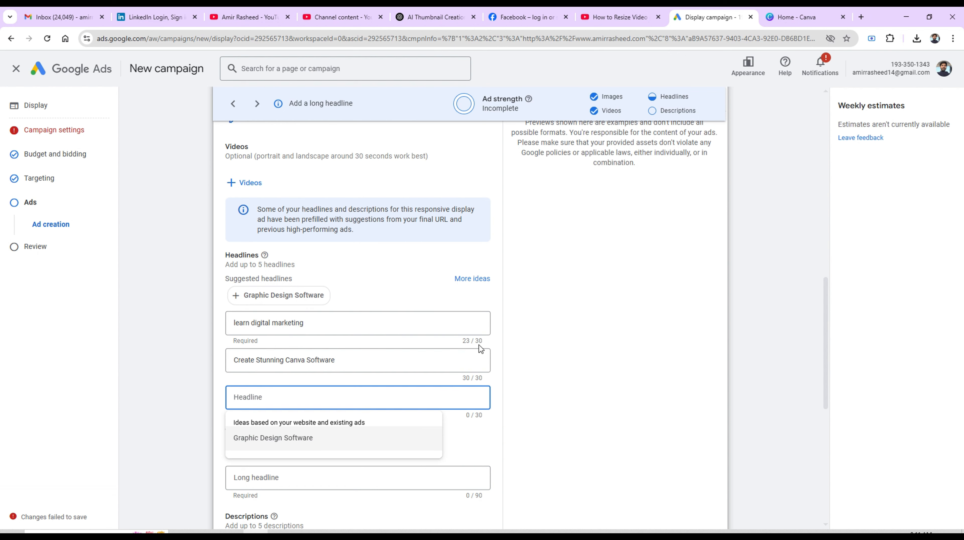
# Add the suggested headline "Graphic Design Software" and enter "digital marketing free" as the fourth headline
pyautogui.click(303, 445)
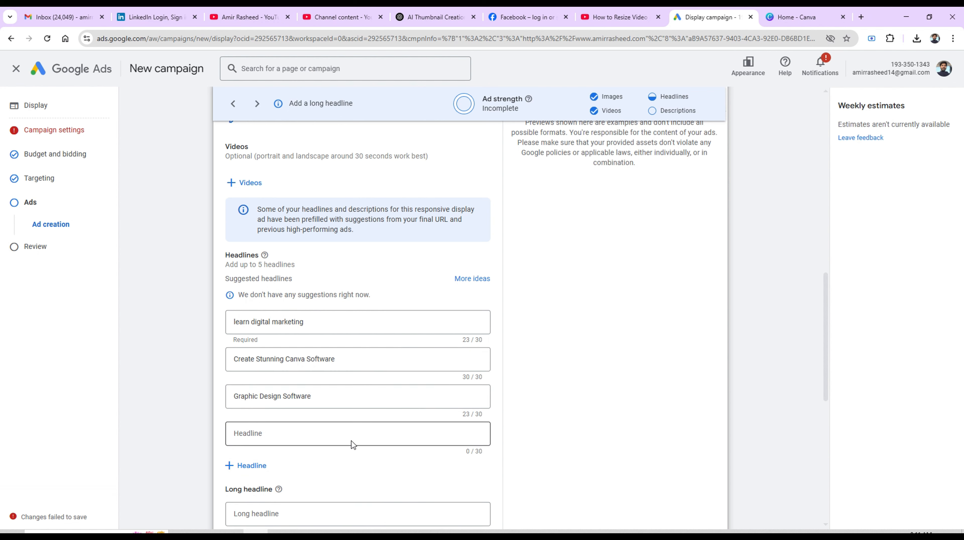
pyautogui.click(347, 437)
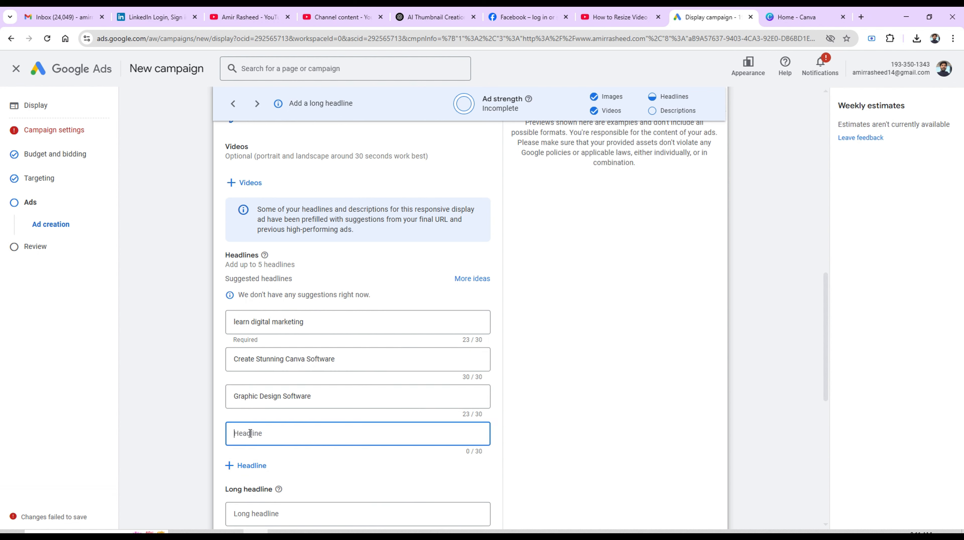
pyautogui.write('digital marketi')
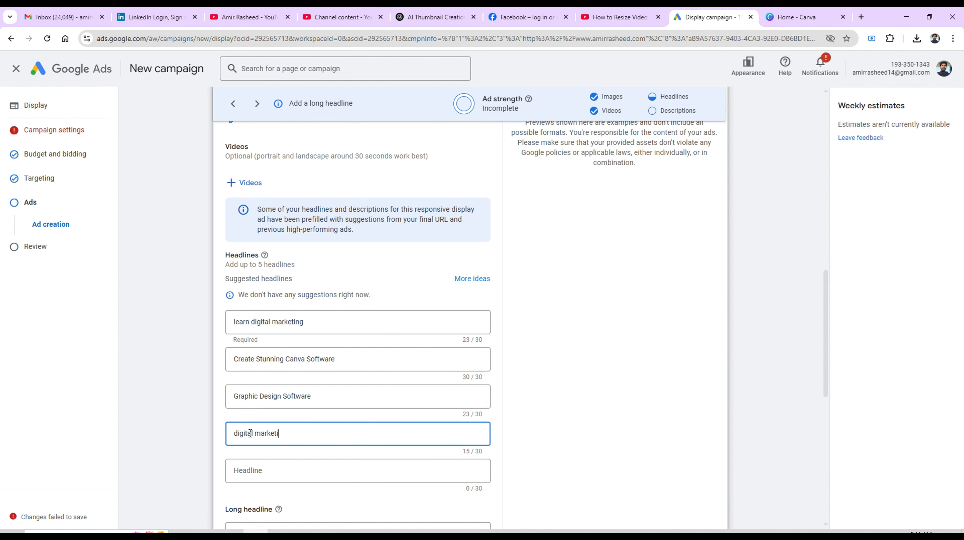
pyautogui.write('ng free')
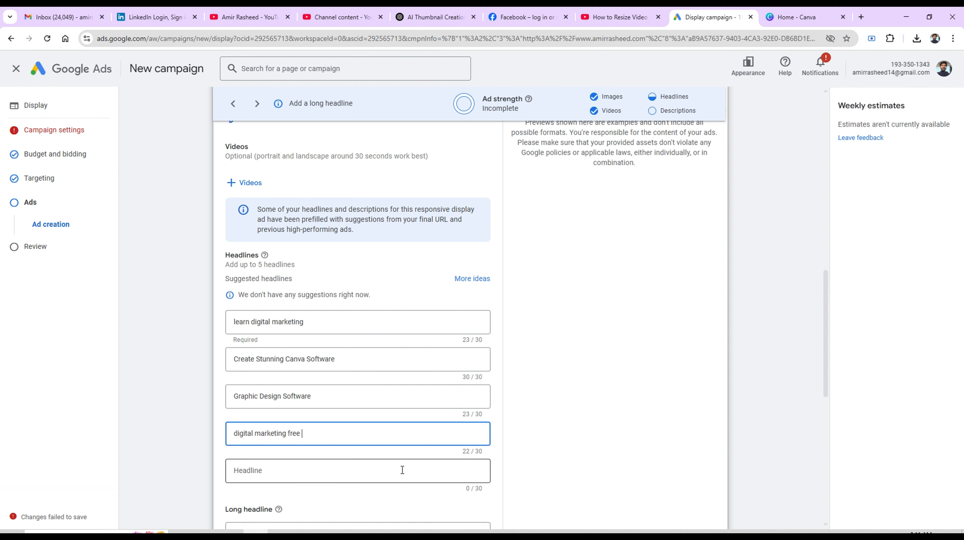
# Set the fifth headline to "facebook marketing in 2025 F", keeping it within the 30-character limit
pyautogui.click(398, 468)
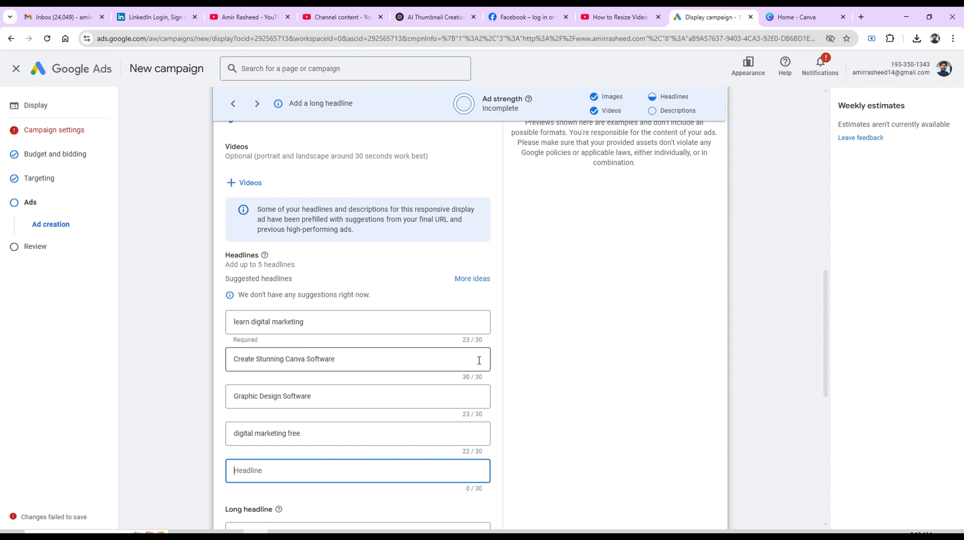
pyautogui.write('face')
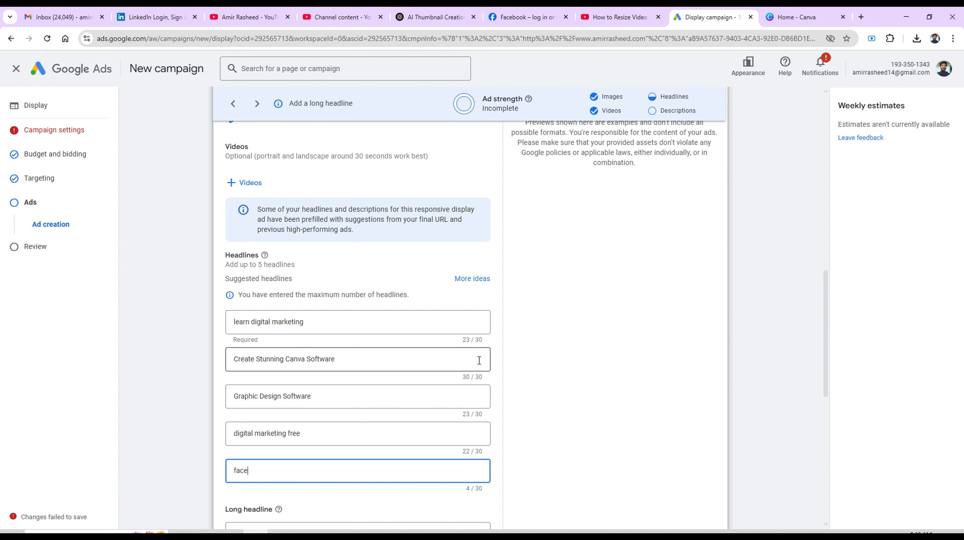
pyautogui.write('book marketing in 2025')
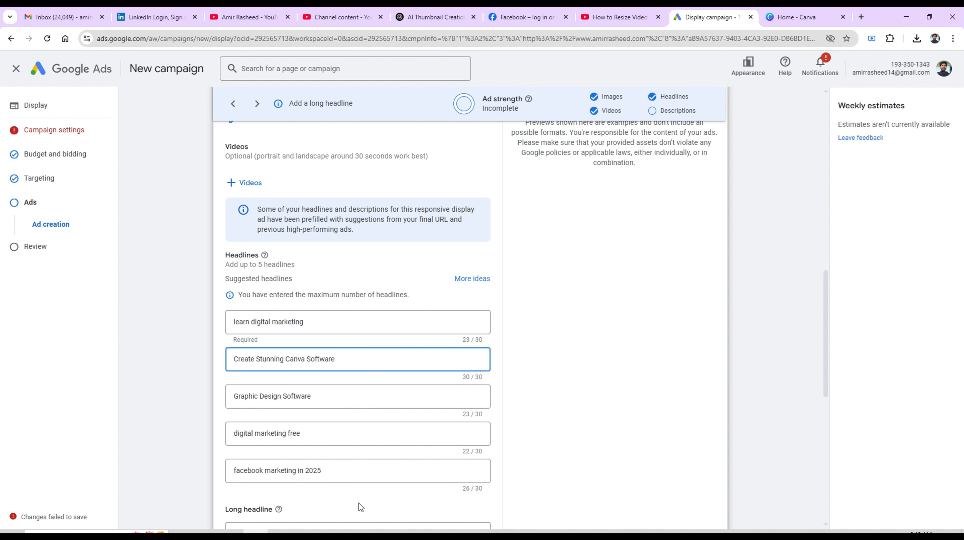
pyautogui.write(' FREE')
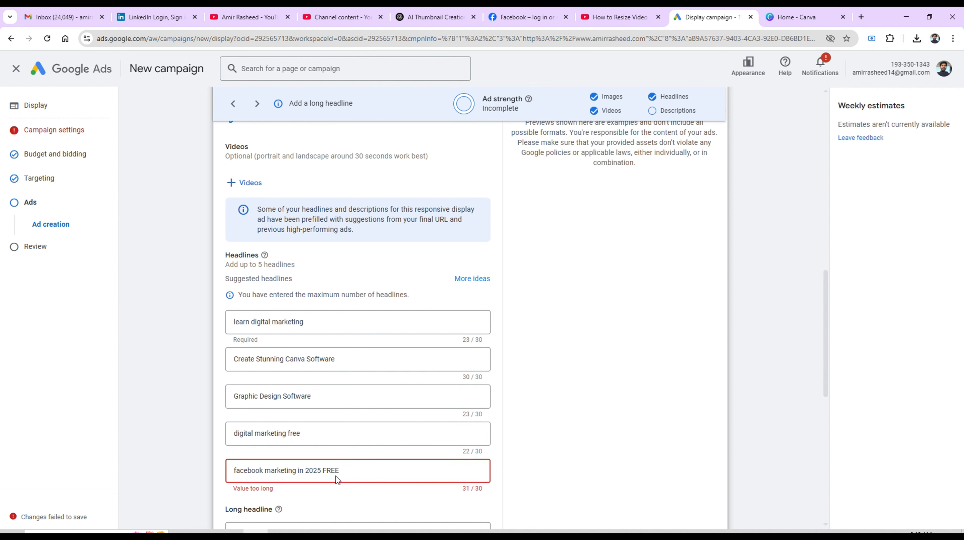
pyautogui.press('BackSpace')
pyautogui.press('BackSpace')
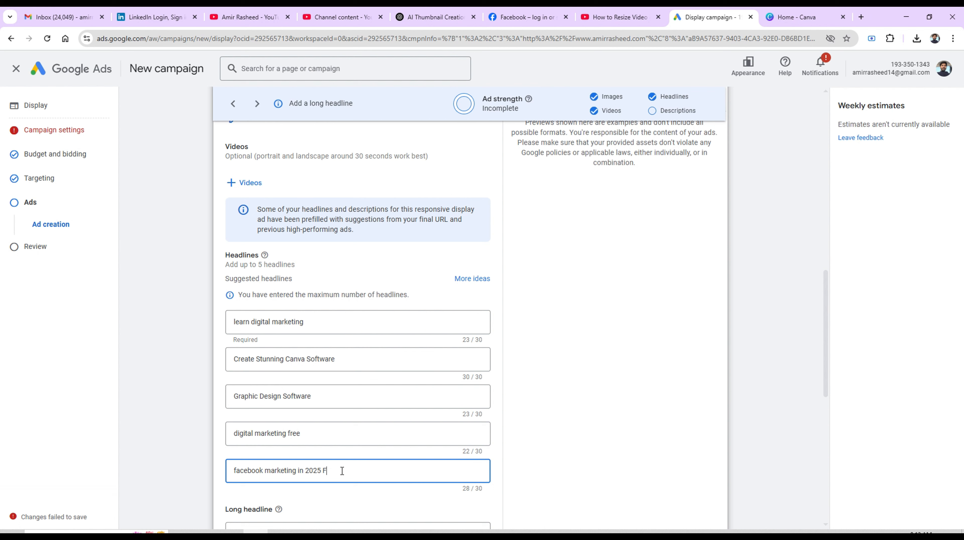
pyautogui.write('ree')
pyautogui.press('BackSpace')
pyautogui.press('BackSpace')
pyautogui.press('BackSpace')
# Add the suggested description "Canva is a free-to-use online graphic design tool" and set the long headline to "create youtube video with digital marketing free"
pyautogui.moveTo(827, 316); pyautogui.dragTo(827, 379)
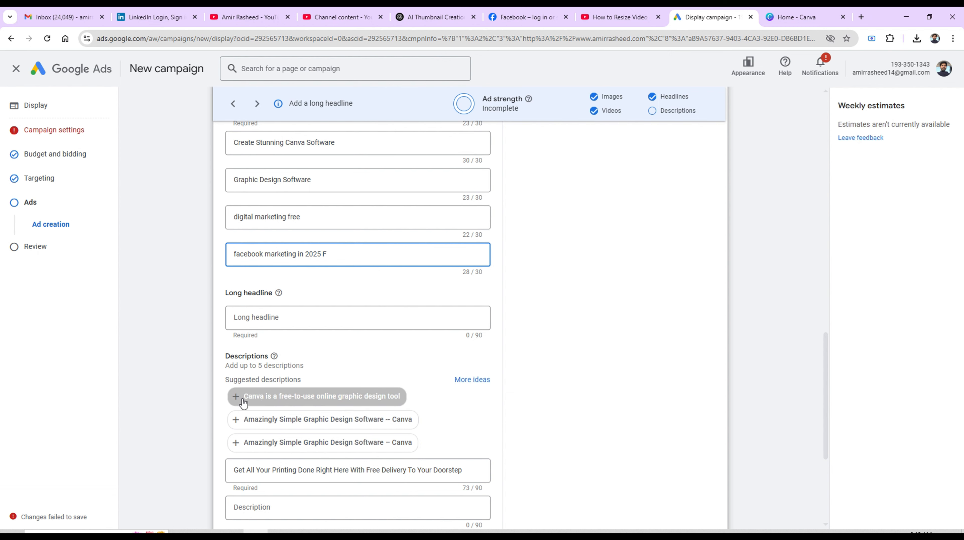
pyautogui.click(273, 317)
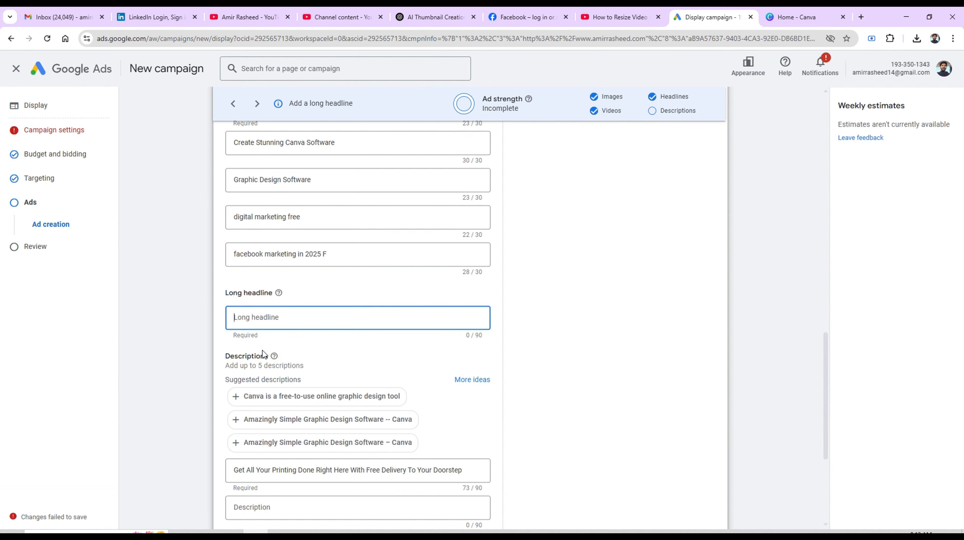
pyautogui.click(241, 397)
pyautogui.click(318, 317)
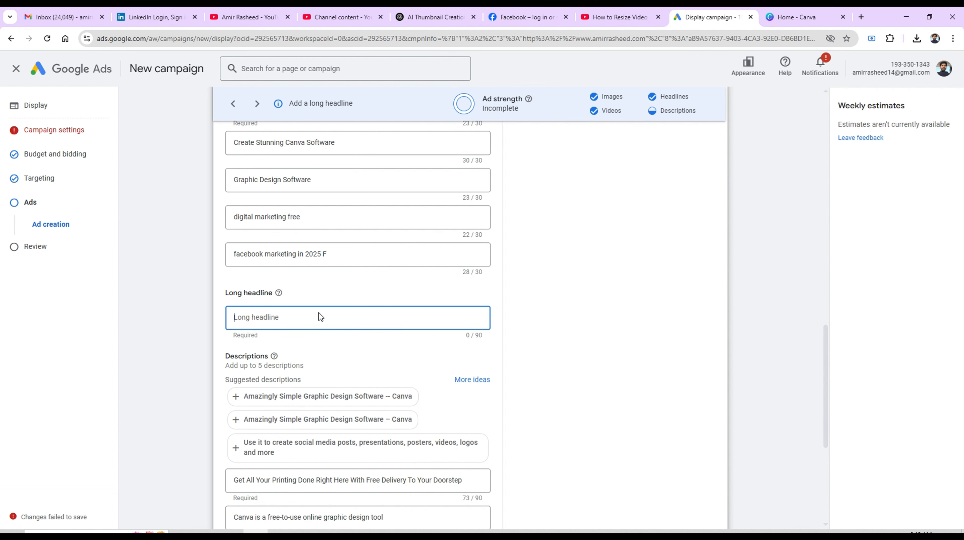
pyautogui.write('create youtube vid')
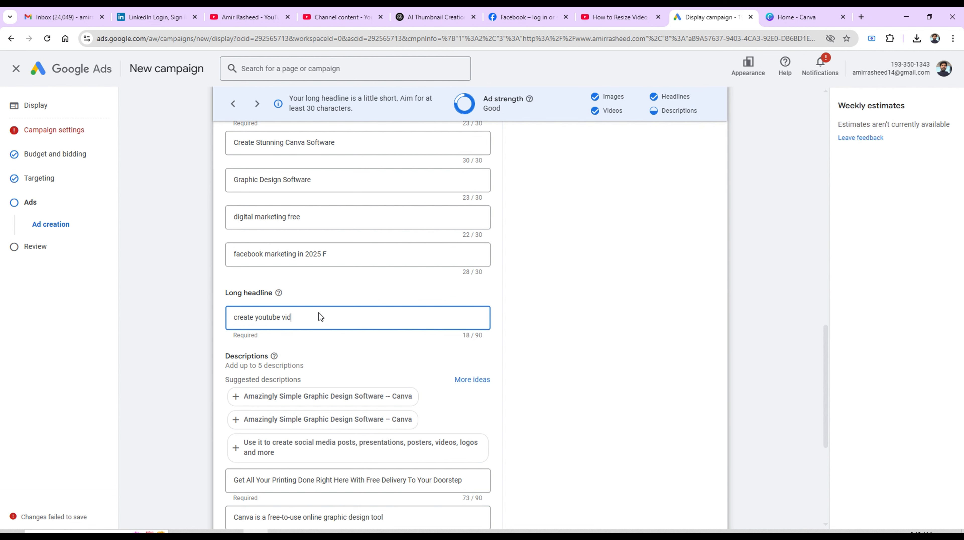
pyautogui.write('eo with digital marketing free')
# Add the suggested descriptions "Use it to create social media posts, presentations, posters, videos, logos and more" and "Amazingly Simple Graphic Design Software – Canva"
pyautogui.scroll(-5, 824, 384)
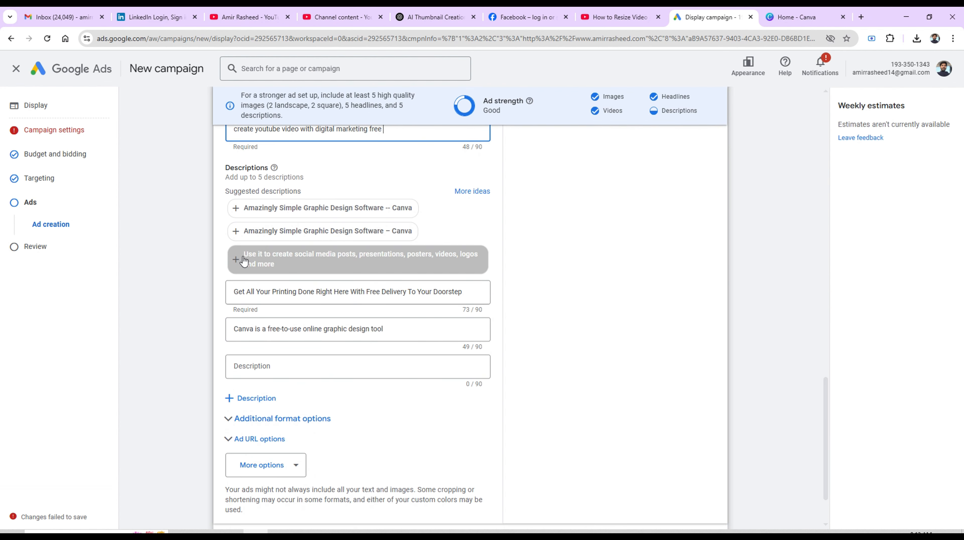
pyautogui.click(244, 260)
pyautogui.click(243, 231)
# Set the ad's fifth description to "2025 highlights of digital marketing"
pyautogui.click(258, 383)
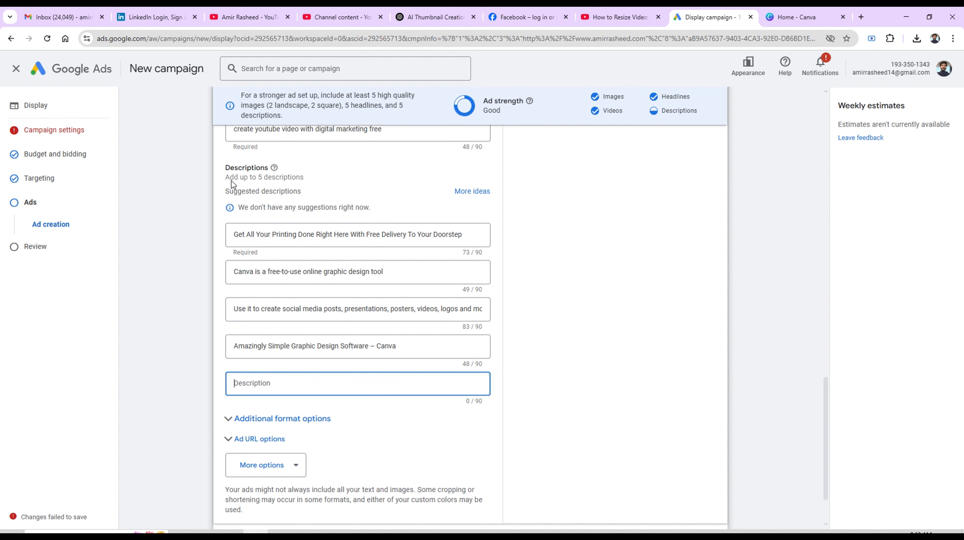
pyautogui.write('2025 highlights of')
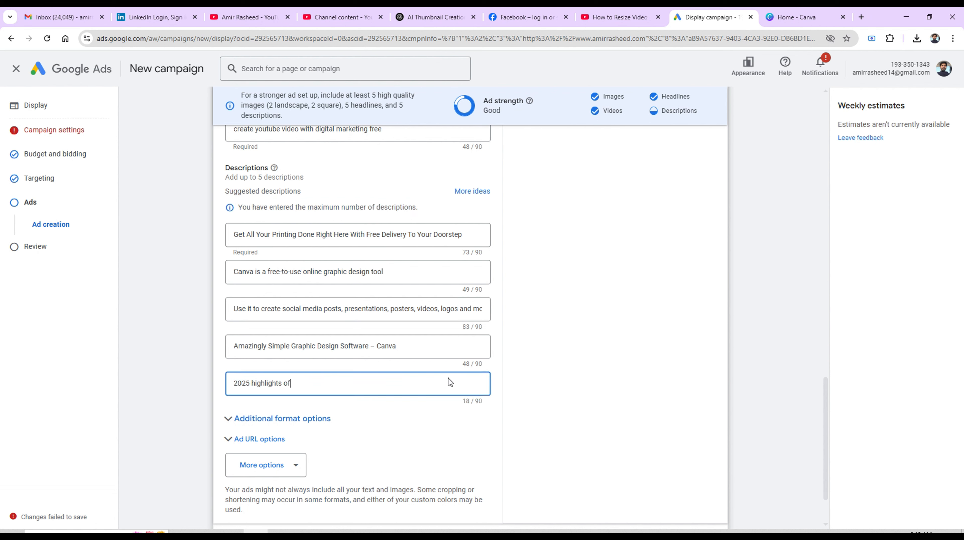
pyautogui.write(' digit')
pyautogui.press('BackSpace')
pyautogui.write('digital marketing')
pyautogui.click(573, 434)
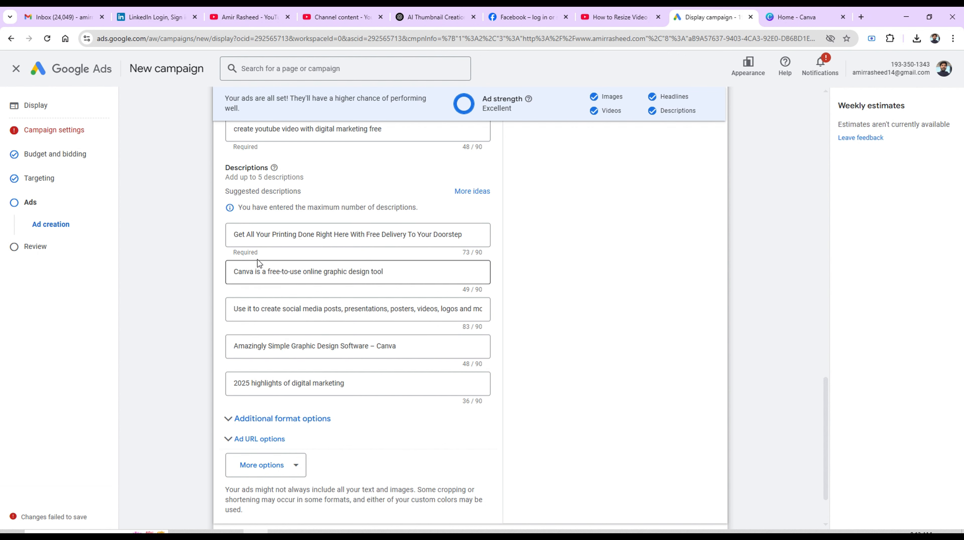
# Enable call to action text for the ad and set it to "Shop Now"
pyautogui.scroll(-2, 827, 461)
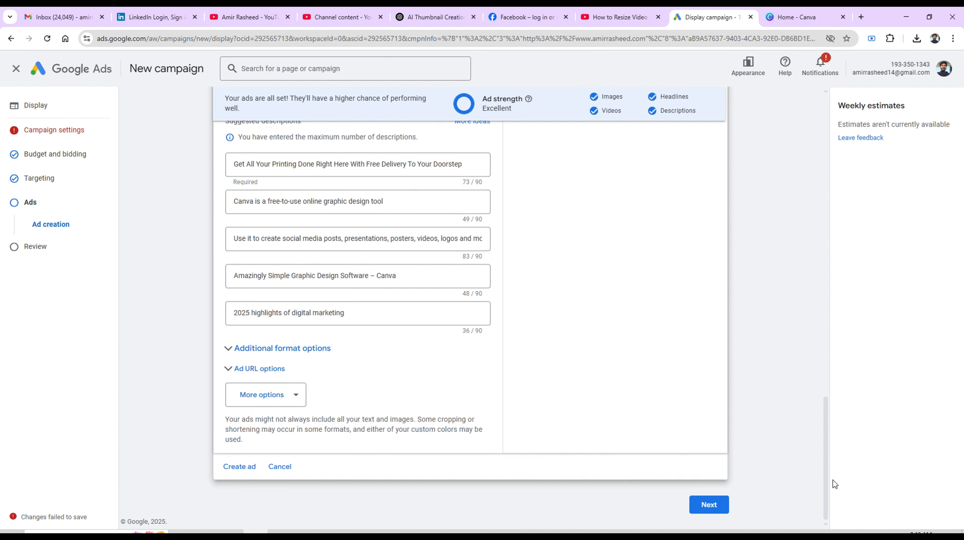
pyautogui.click(275, 395)
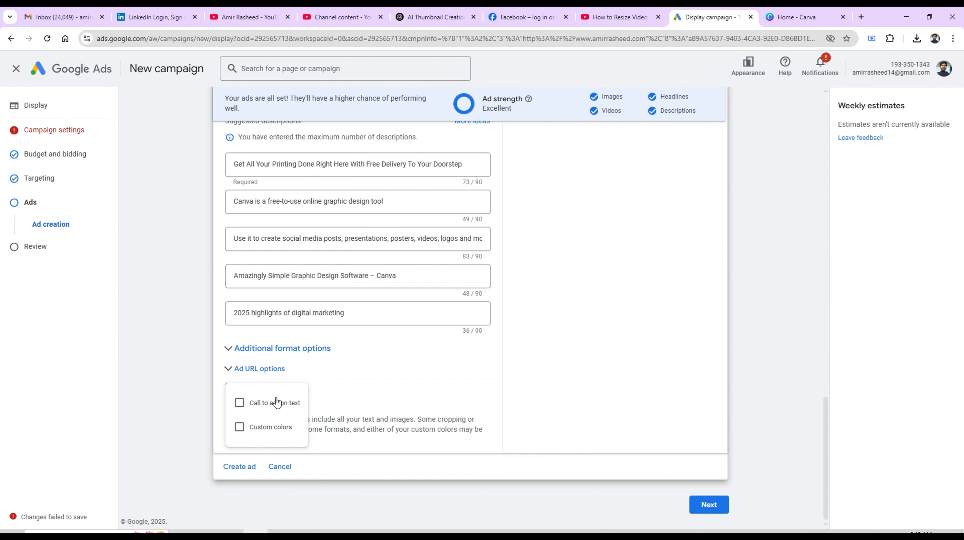
pyautogui.click(239, 403)
pyautogui.click(284, 459)
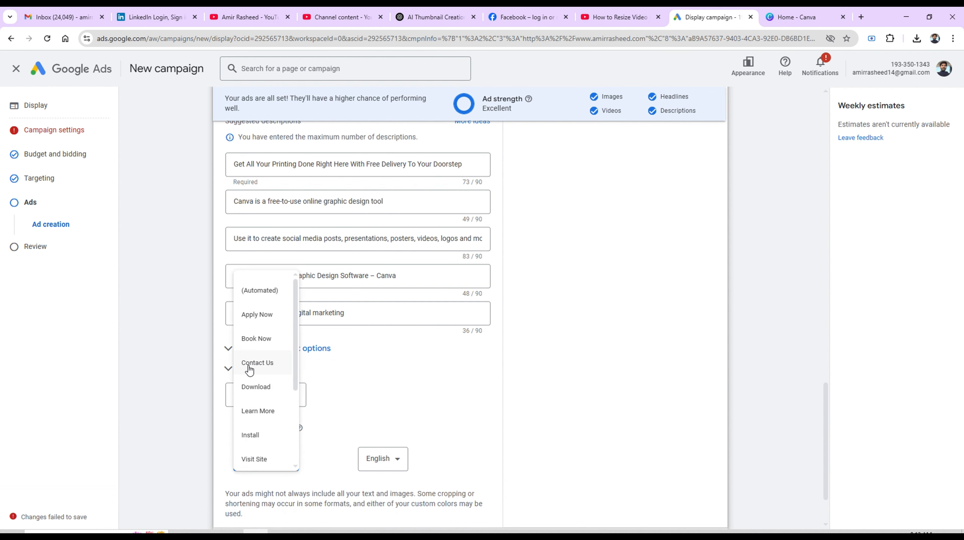
pyautogui.scroll(-3, 295, 423)
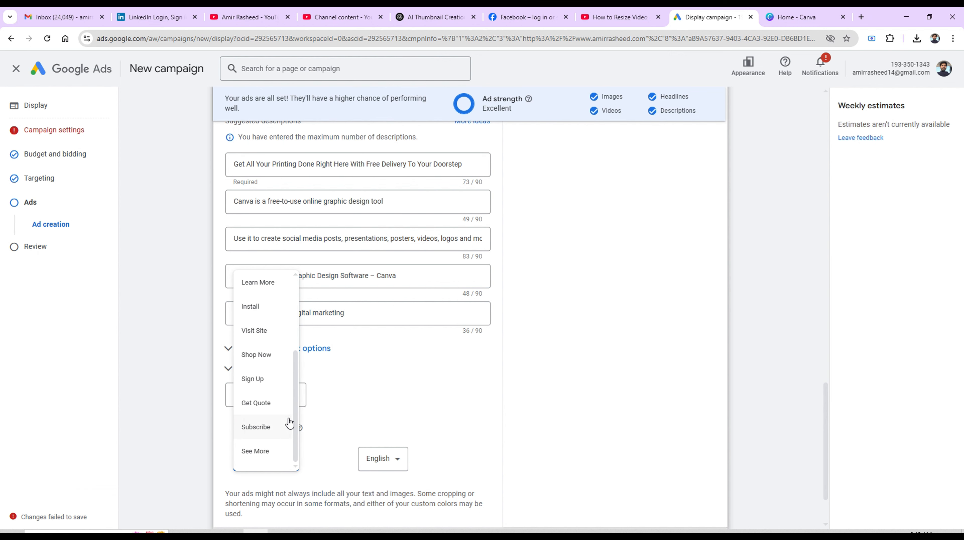
pyautogui.click(248, 361)
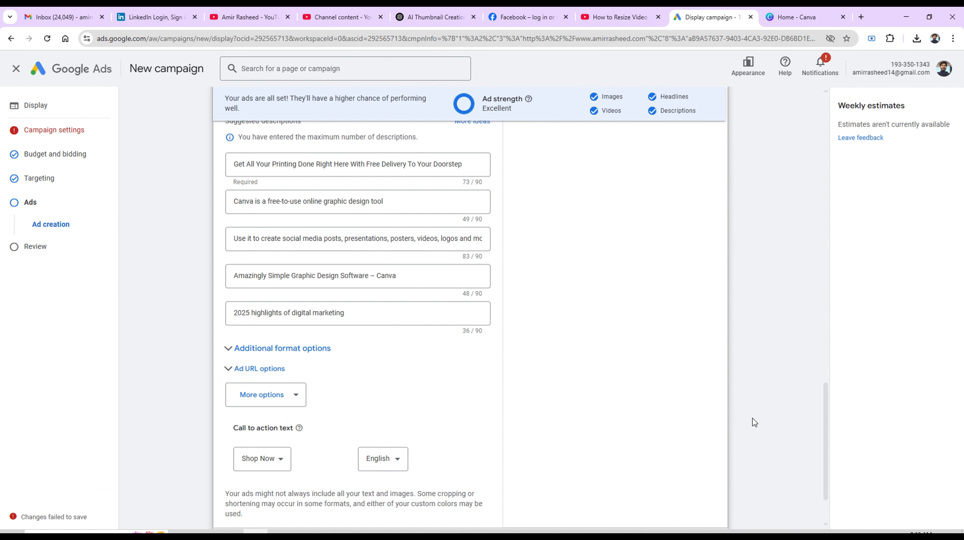
# Enable the custom colors option for the ad and open the main color for editing
pyautogui.moveTo(825, 419); pyautogui.dragTo(822, 462)
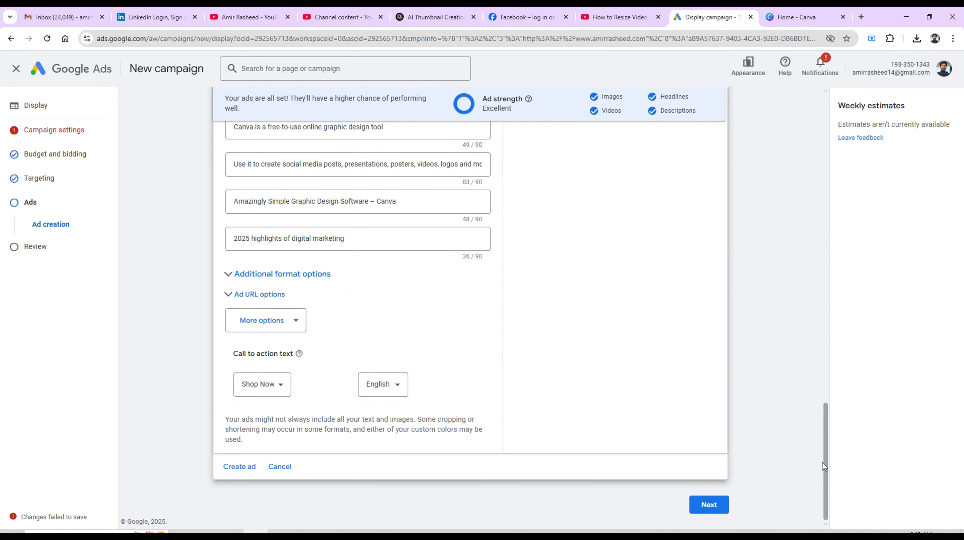
pyautogui.click(258, 333)
pyautogui.click(260, 353)
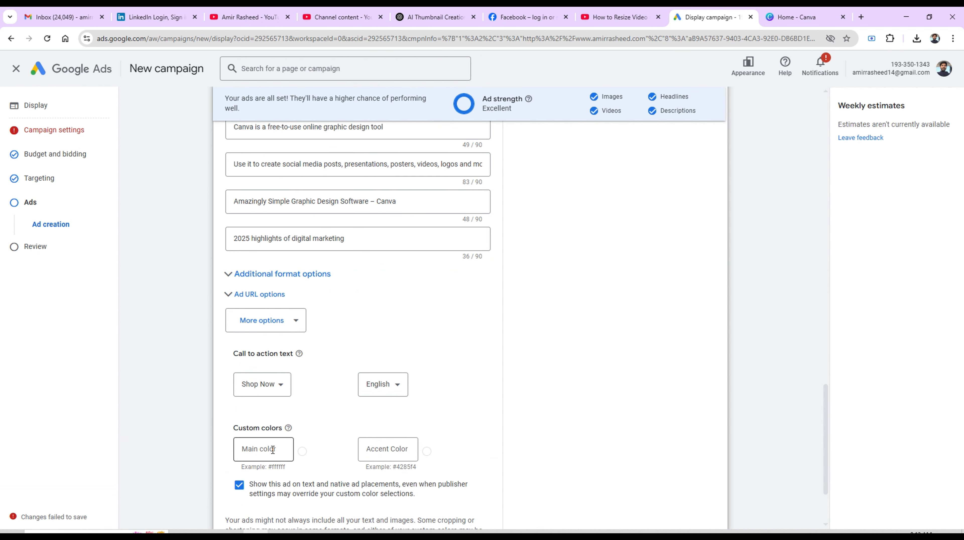
pyautogui.click(281, 451)
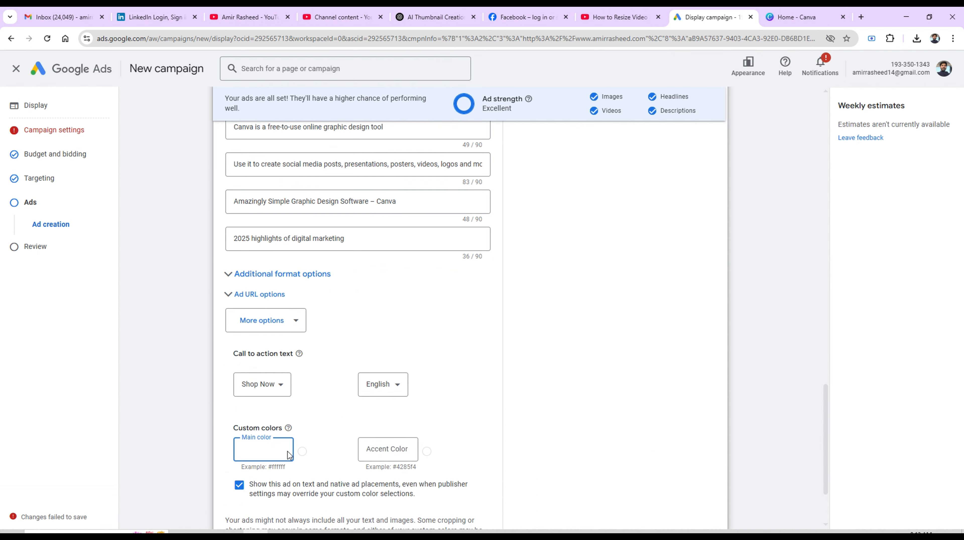
pyautogui.click(300, 452)
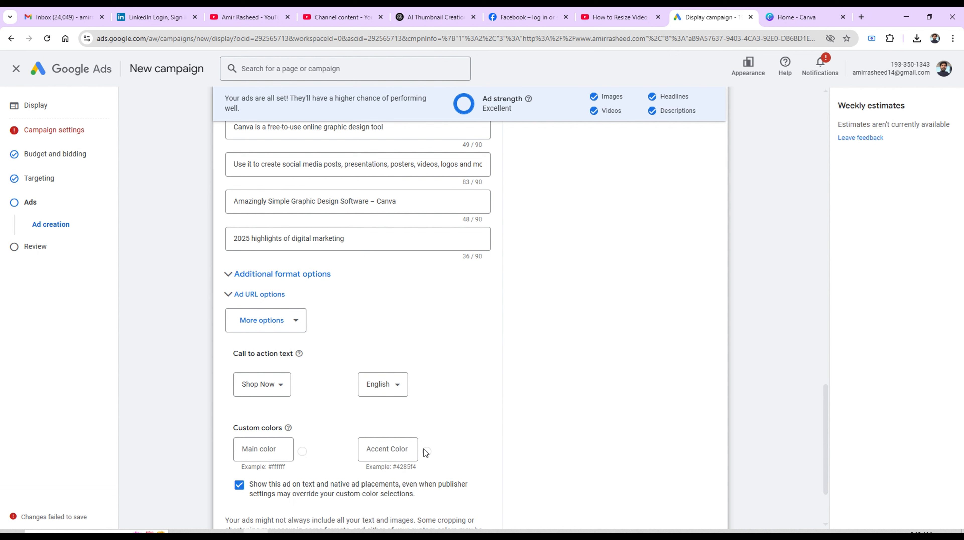
# Review the ad's previews across several Display layouts and in the Gmail and YouTube formats
pyautogui.moveTo(825, 397); pyautogui.dragTo(825, 443)
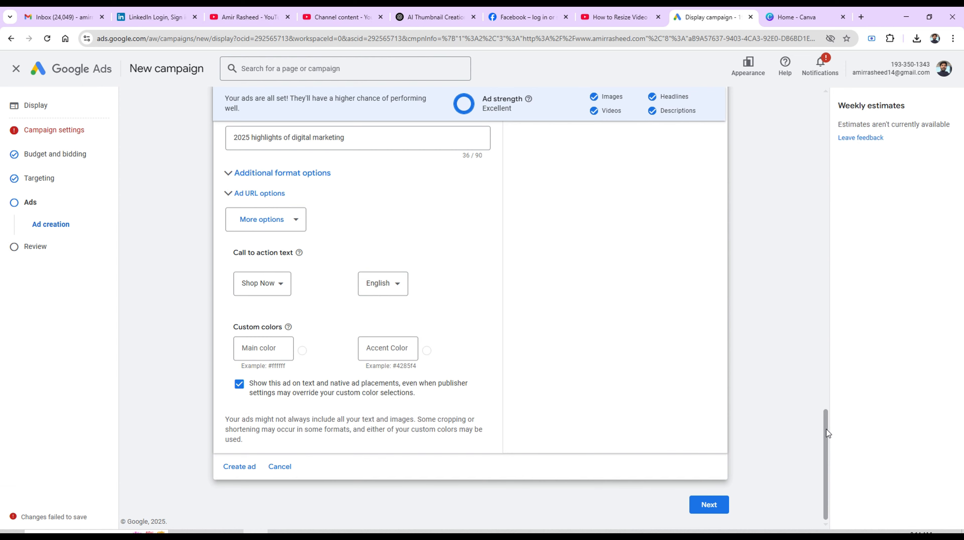
pyautogui.moveTo(826, 428); pyautogui.dragTo(816, 168)
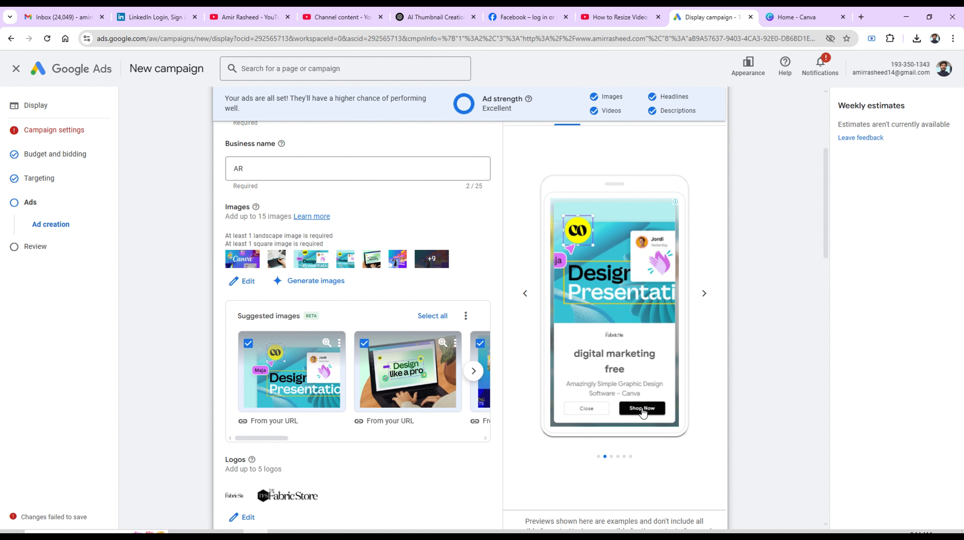
pyautogui.moveTo(827, 235); pyautogui.dragTo(821, 215)
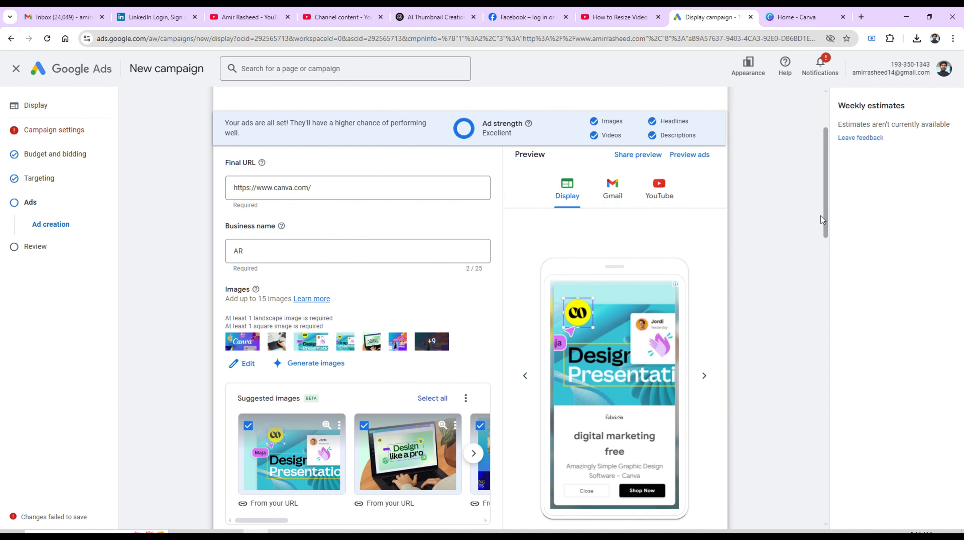
pyautogui.click(704, 375)
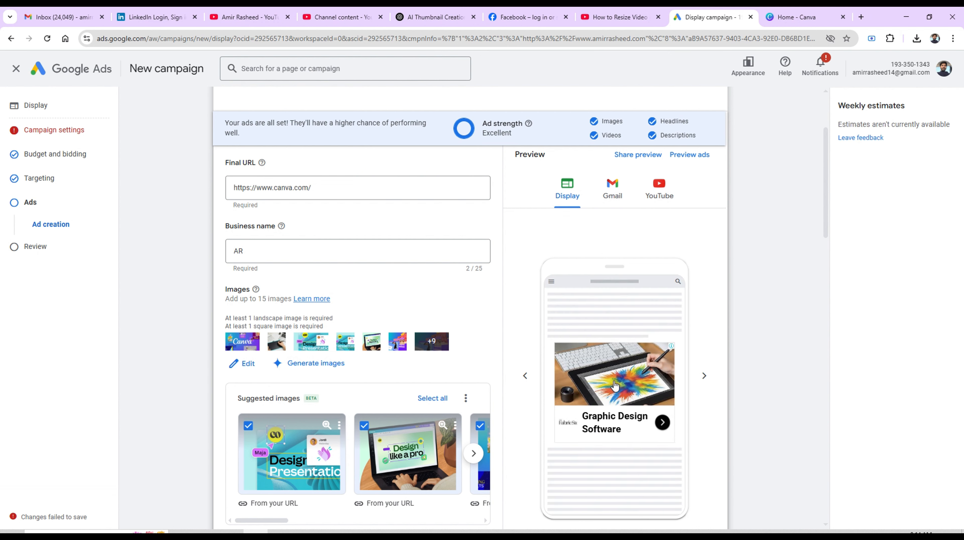
pyautogui.click(705, 381)
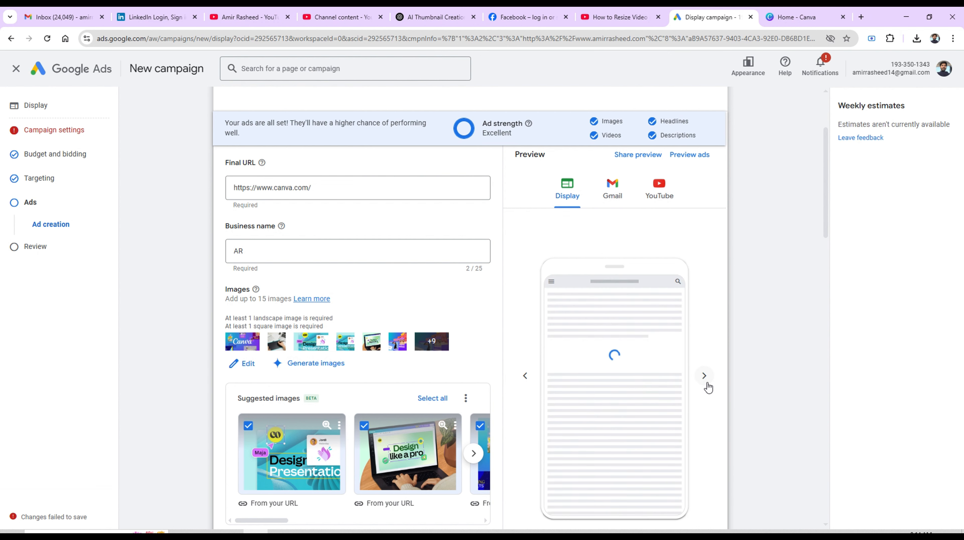
pyautogui.click(612, 187)
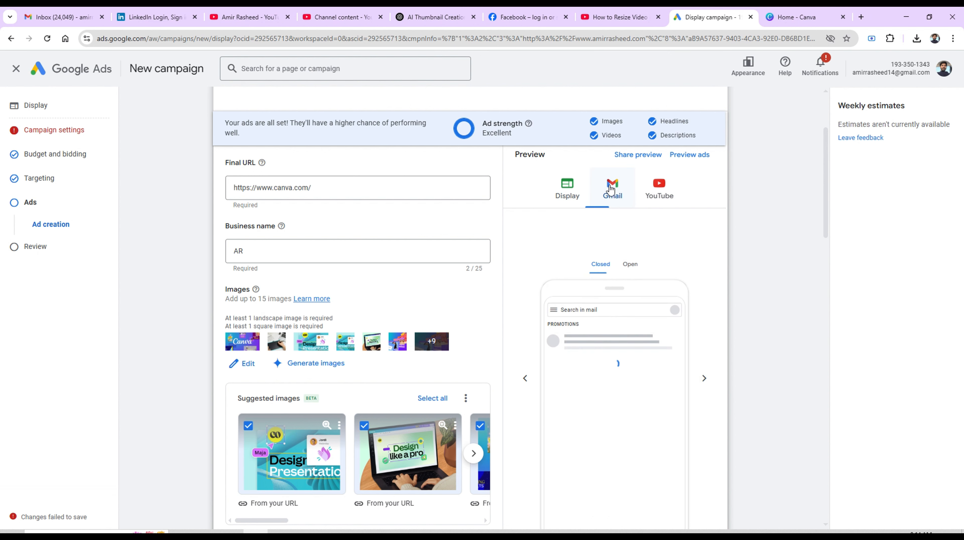
pyautogui.click(655, 189)
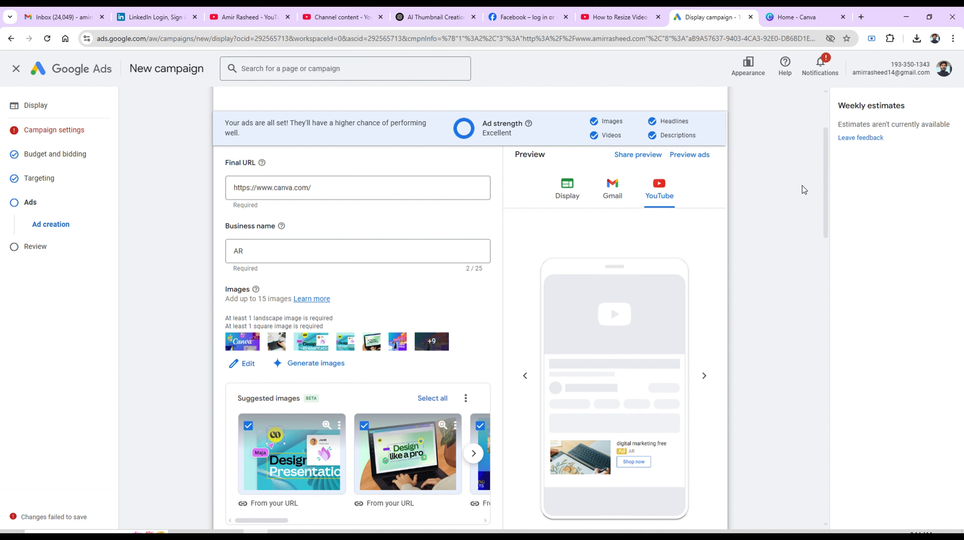
# Change the ad type in Ad creation to Upload display ads
pyautogui.moveTo(826, 189); pyautogui.dragTo(822, 150)
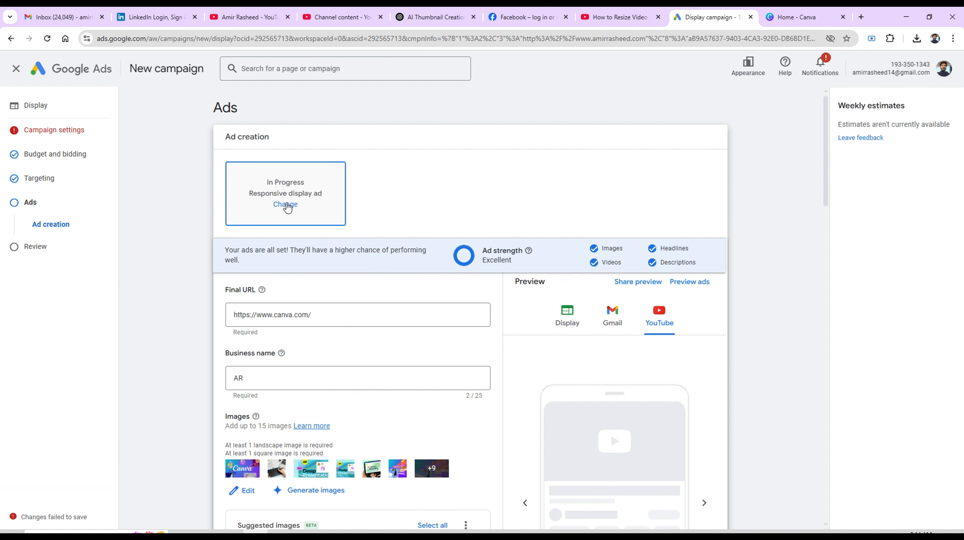
pyautogui.click(287, 206)
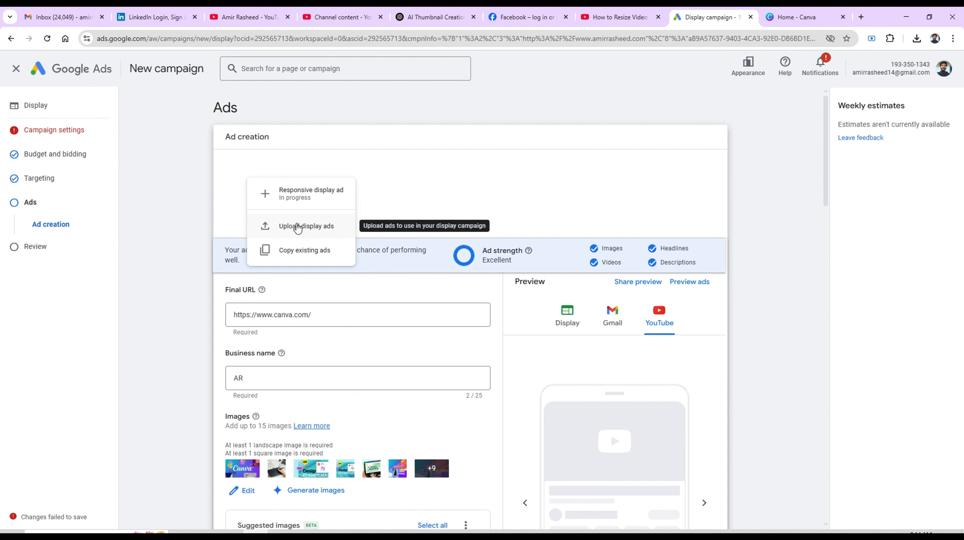
pyautogui.click(299, 226)
pyautogui.click(581, 312)
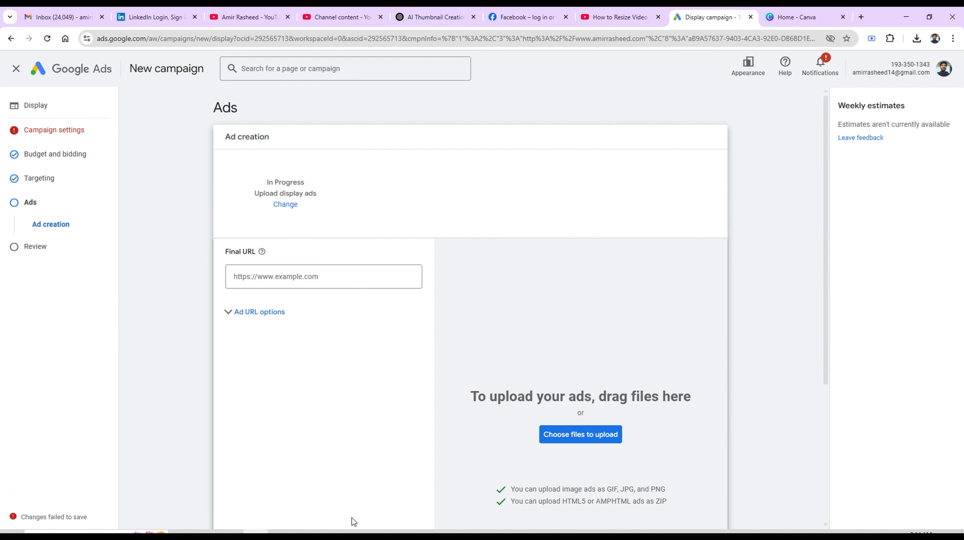
# Switch to PowerPoint to examine the slide with sample display ad designs and pixel sizes, and return to the Google Ads campaign
pyautogui.click(354, 530)
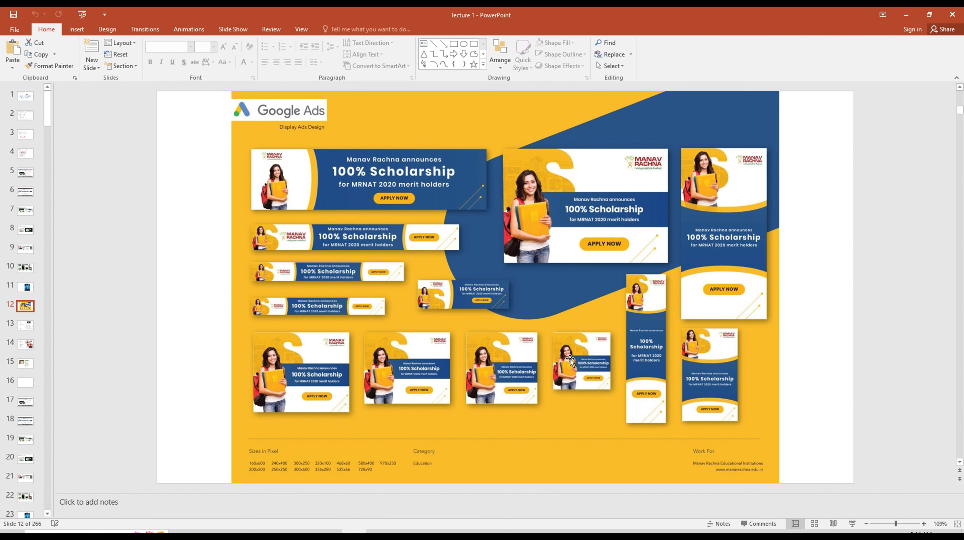
pyautogui.click(329, 531)
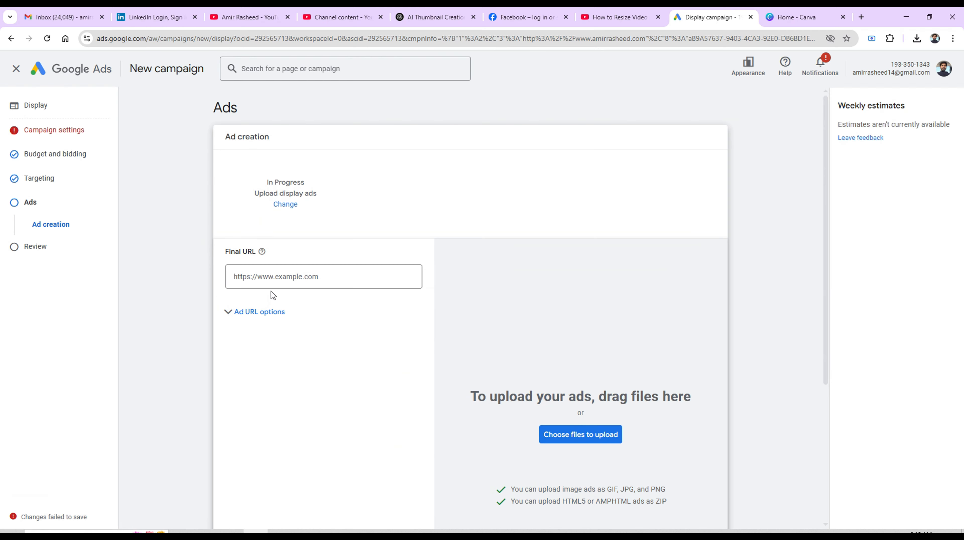
# Browse the Downloads folder for ad files to upload, close it without choosing any, and examine the supported sizes and formats section
pyautogui.click(592, 439)
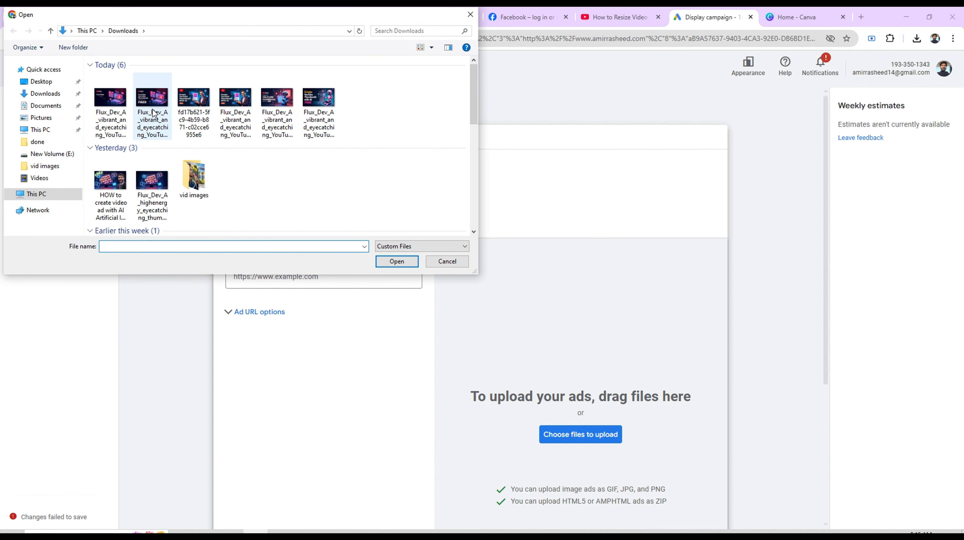
pyautogui.click(477, 15)
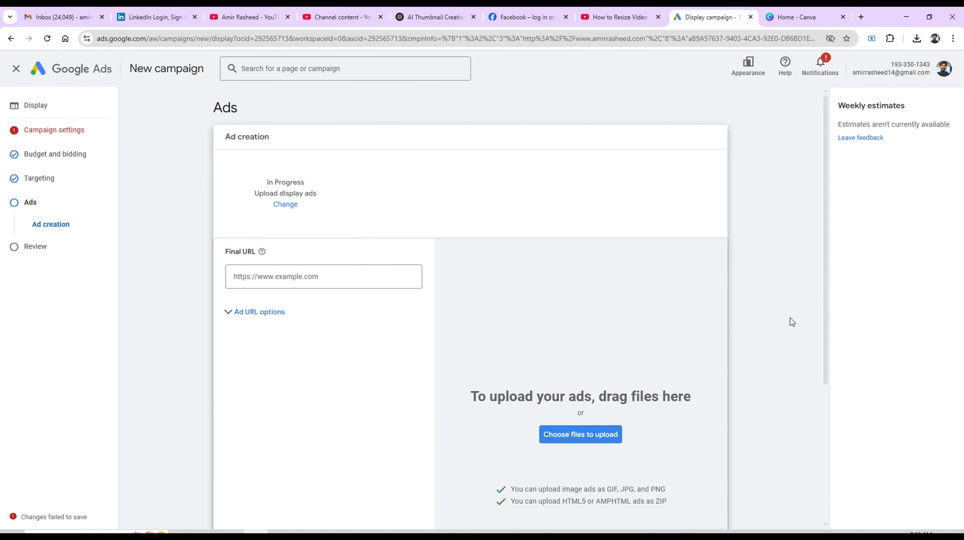
pyautogui.moveTo(828, 308); pyautogui.dragTo(845, 430)
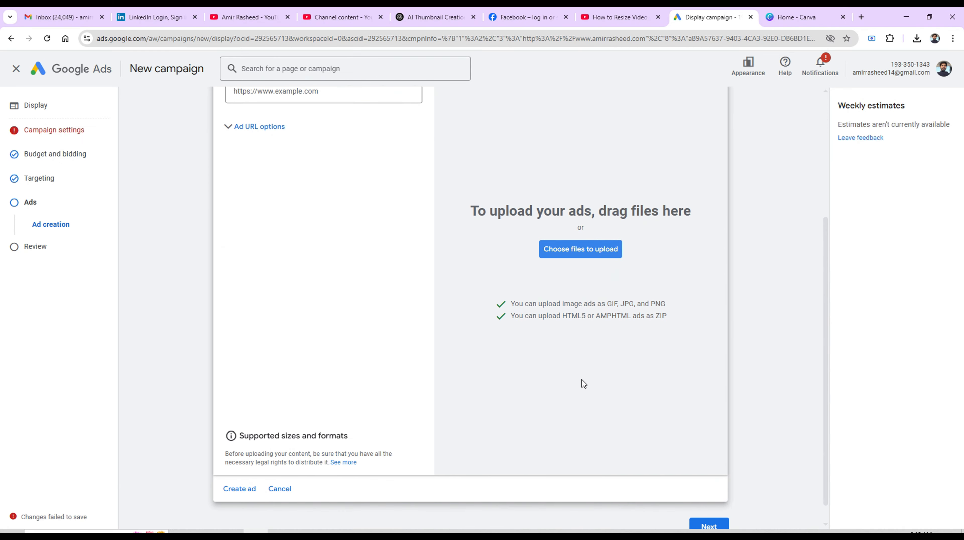